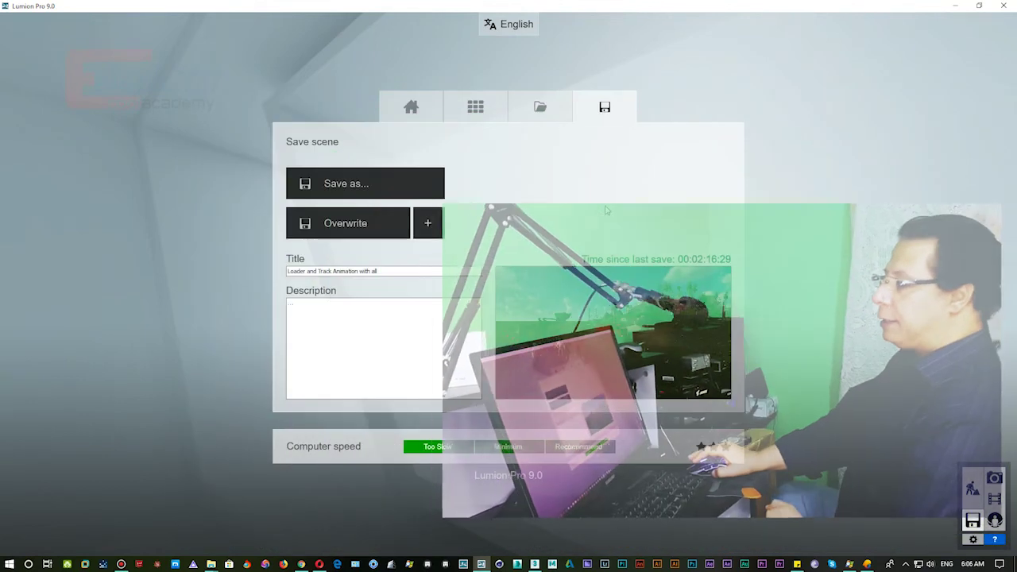
Leave the Save scene page and return to Build mode with the tractor and dump truck.
click(972, 480)
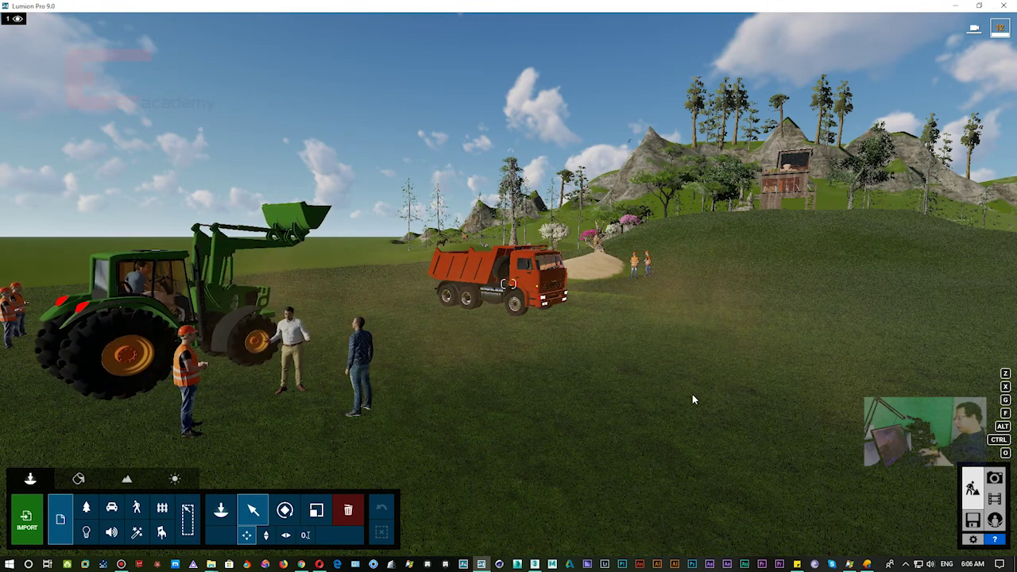
Fly the camera in close to the orange dump truck with the green tractor beside it.
right_drag(696, 394, 590, 391)
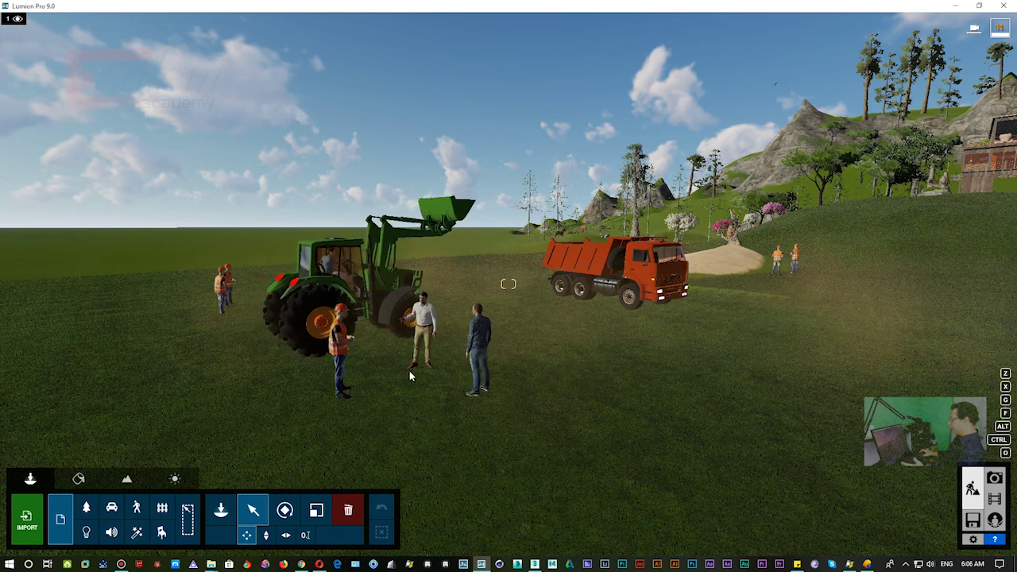
right_drag(591, 362, 593, 364)
key(w)
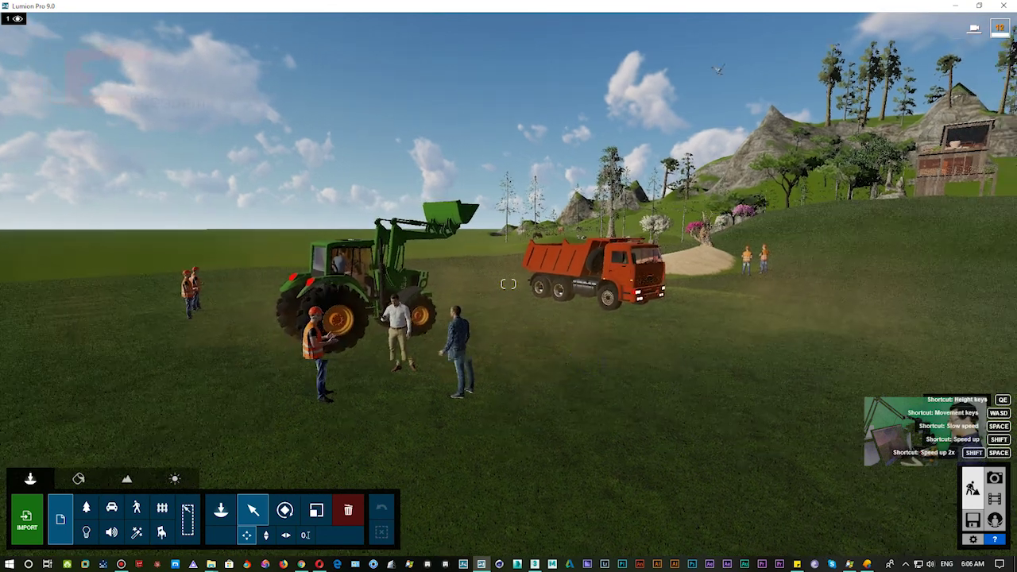
key(w)
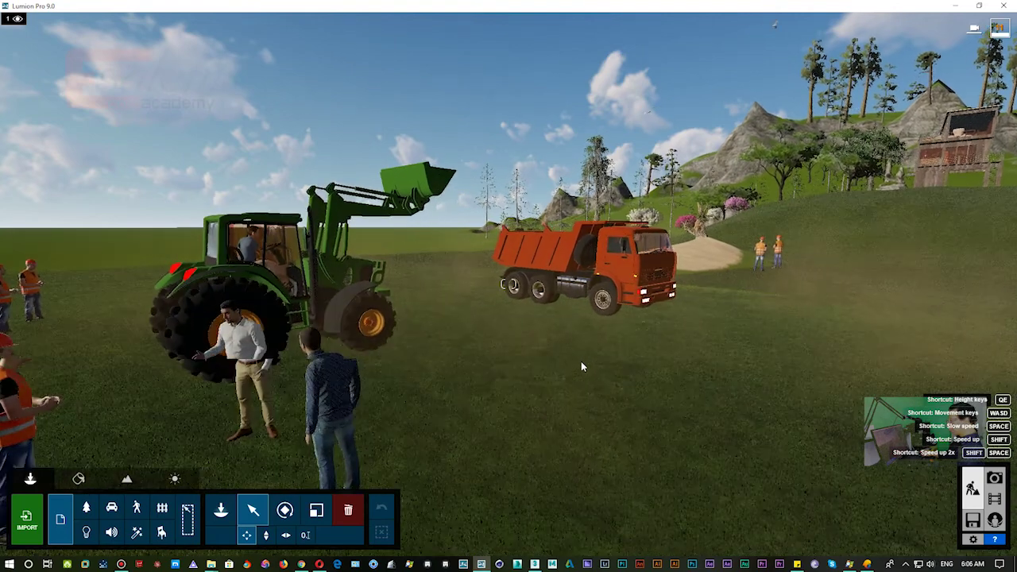
right_drag(558, 411, 585, 419)
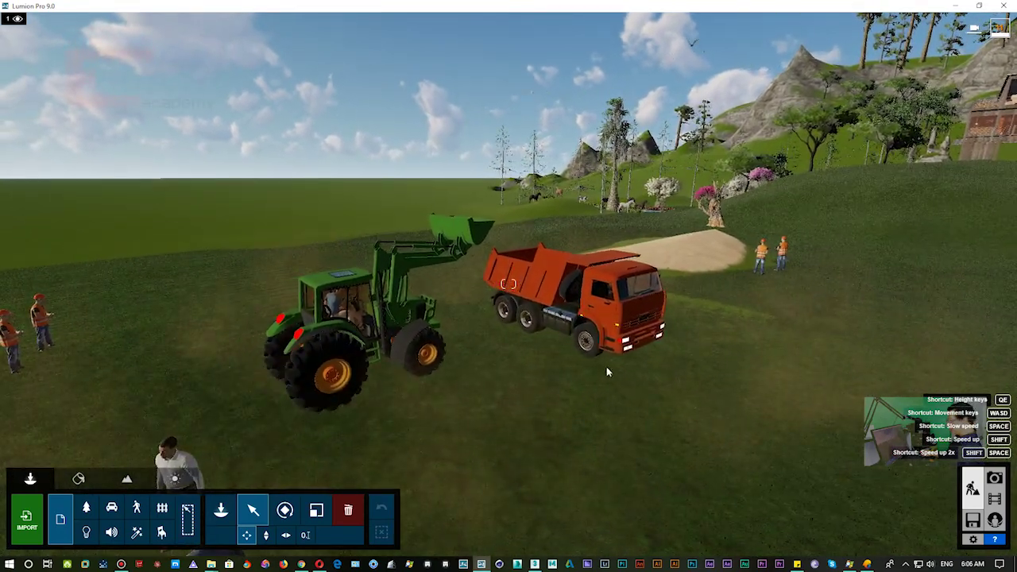
mouse_move(566, 383)
right_down()
mouse_move(533, 414)
mouse_move(521, 448)
right_up()
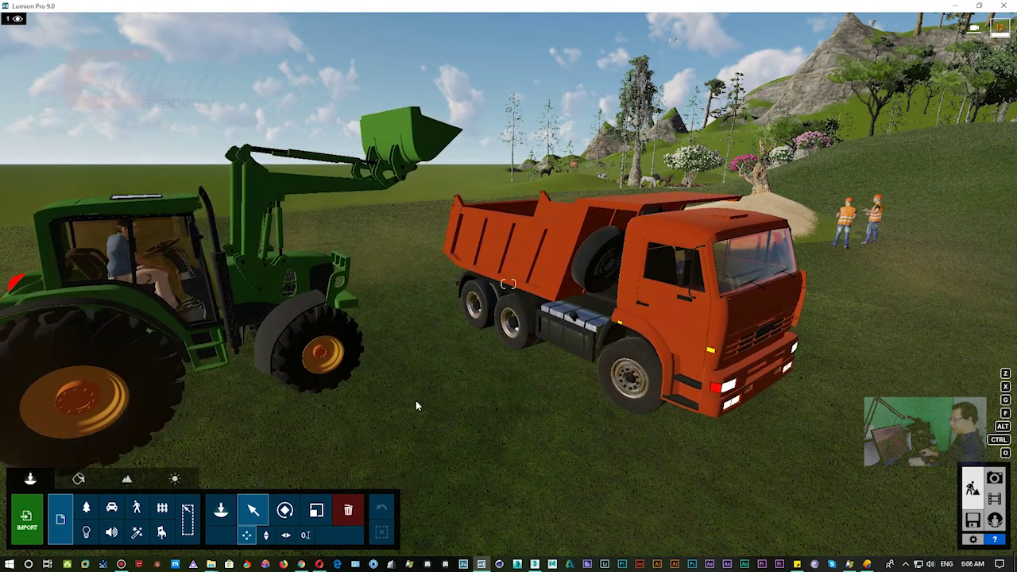
right_drag(418, 421, 380, 456)
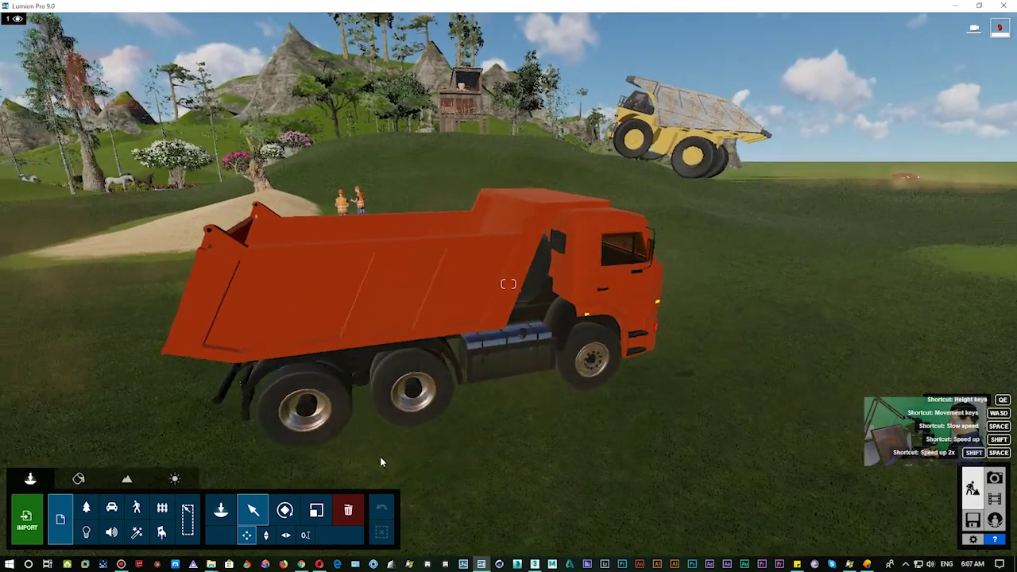
Fly past the orange and yellow dump trucks toward the open field.
right_drag(488, 473, 542, 449)
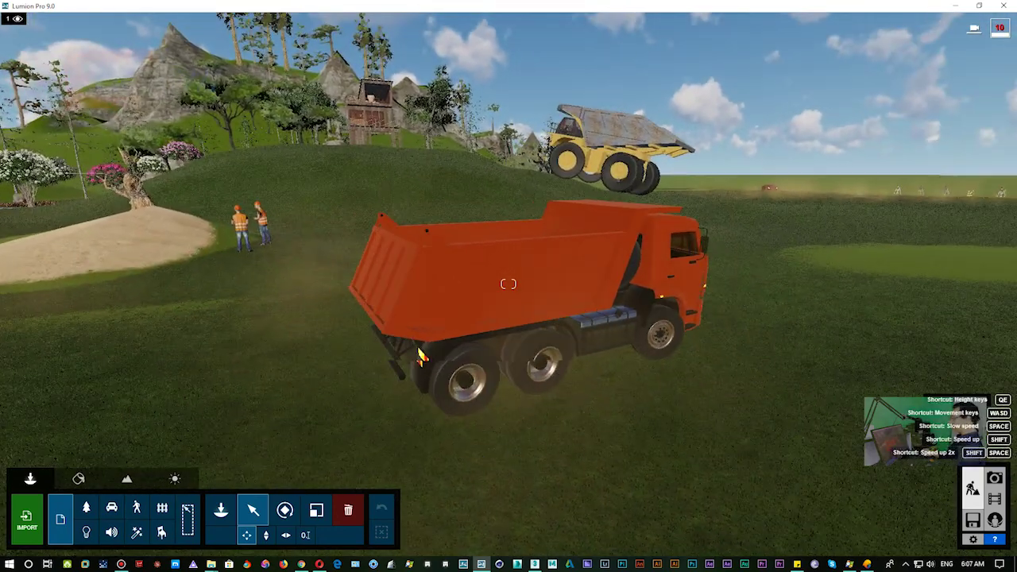
right_drag(509, 284, 508, 254)
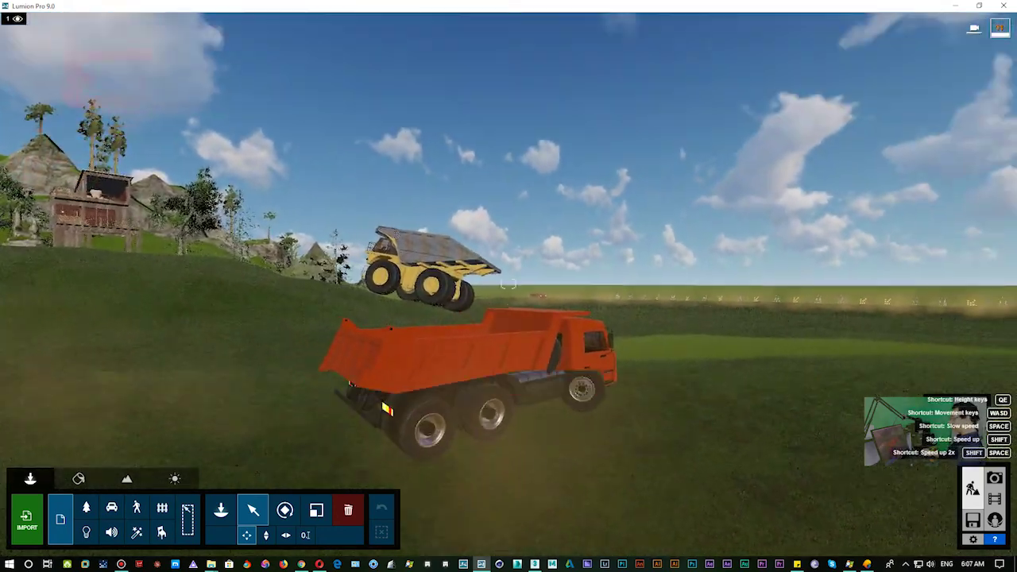
key(w)
key(w)
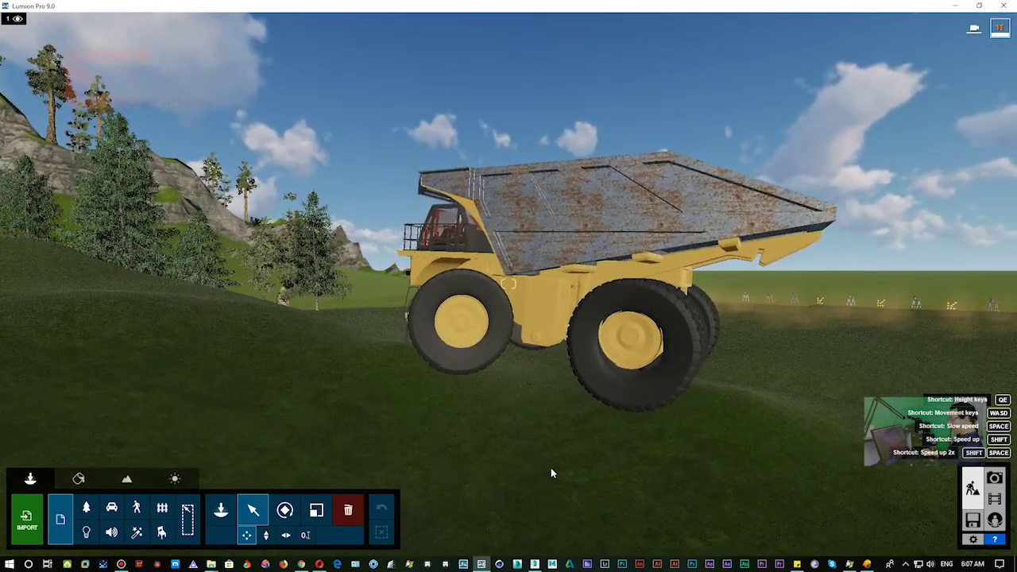
key(d)
key(d)
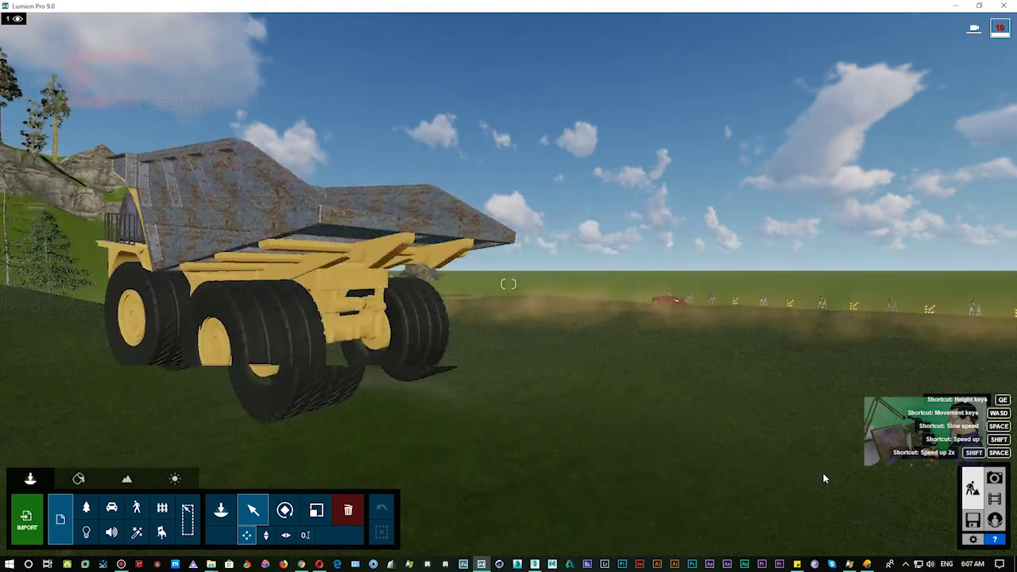
key(d)
key(a)
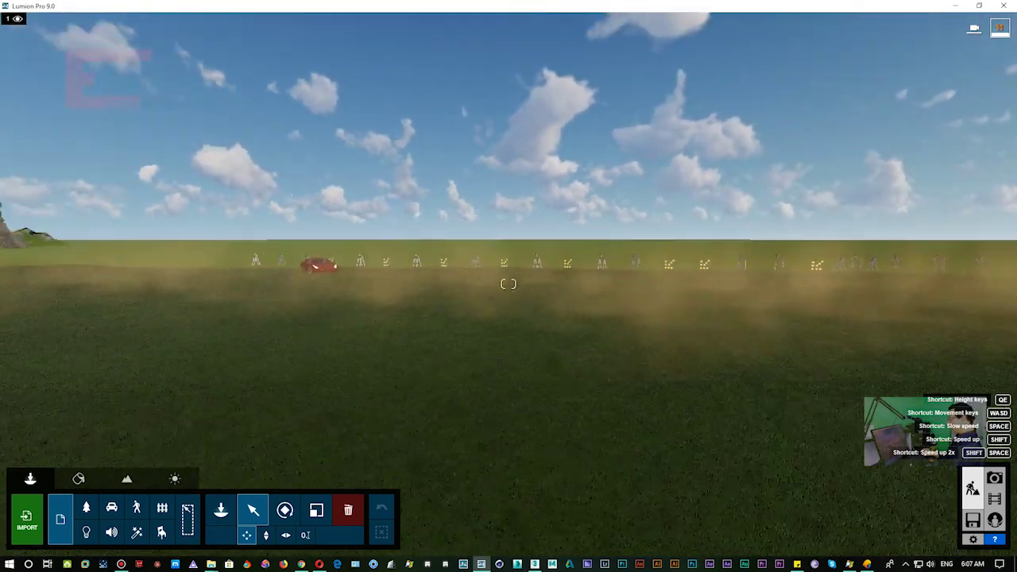
key(w)
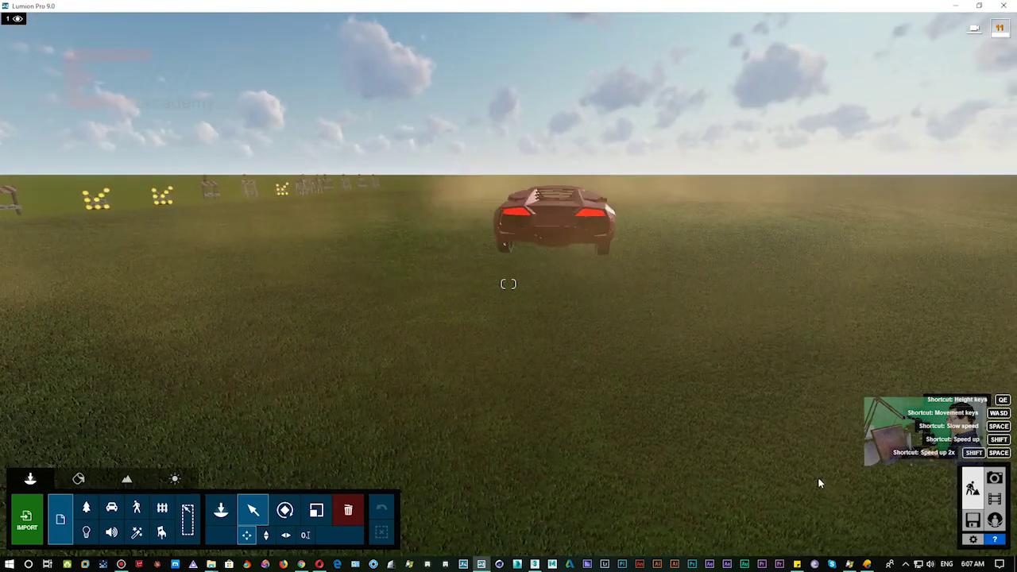
Fly across the field to the red sports car and follow it from behind.
mouse_move(817, 477)
right_down()
mouse_move(746, 433)
mouse_move(699, 435)
mouse_move(762, 436)
mouse_move(803, 421)
right_up()
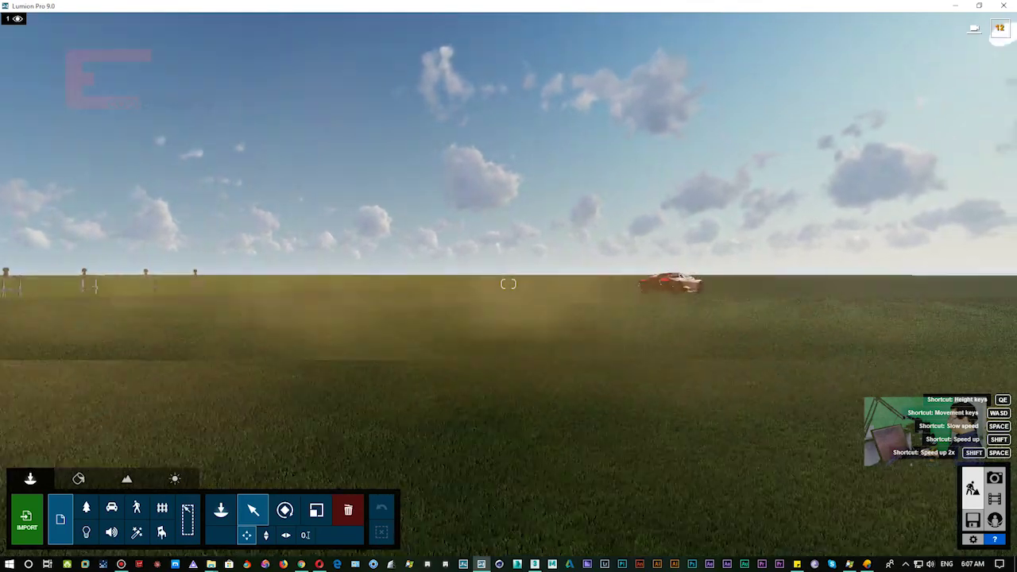
key(w)
right_drag(509, 283, 445, 318)
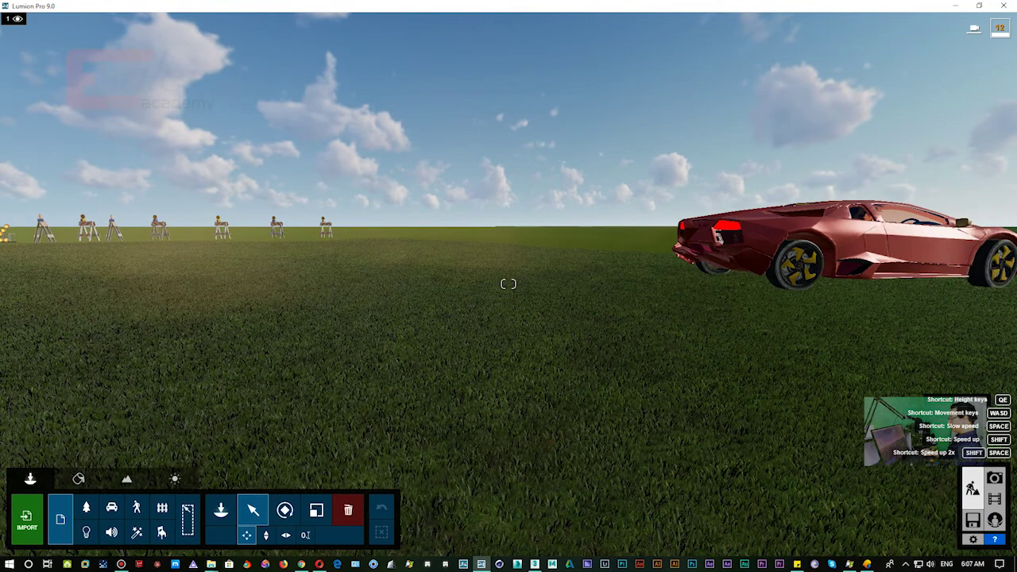
right_drag(509, 283, 445, 284)
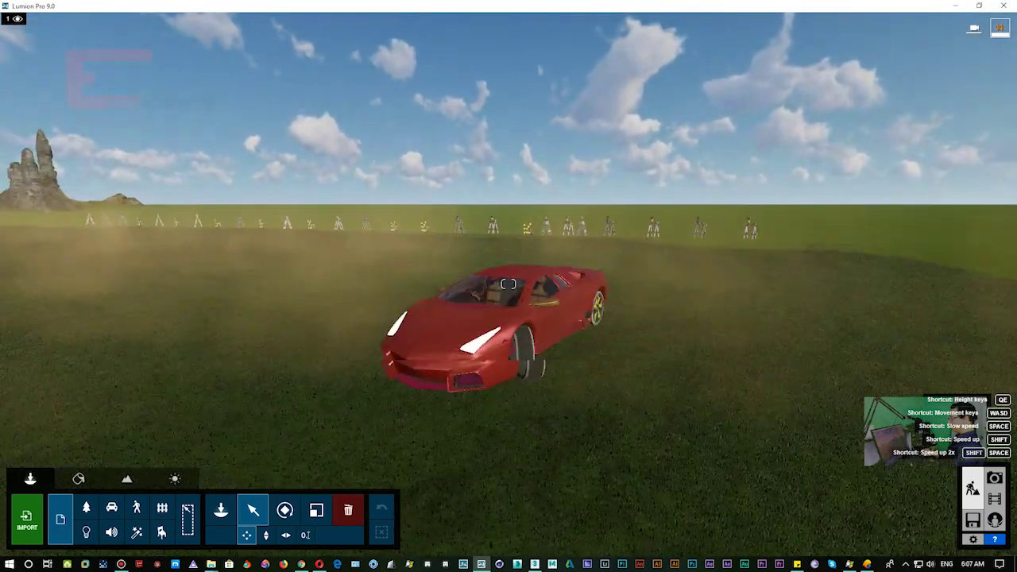
right_drag(508, 284, 445, 284)
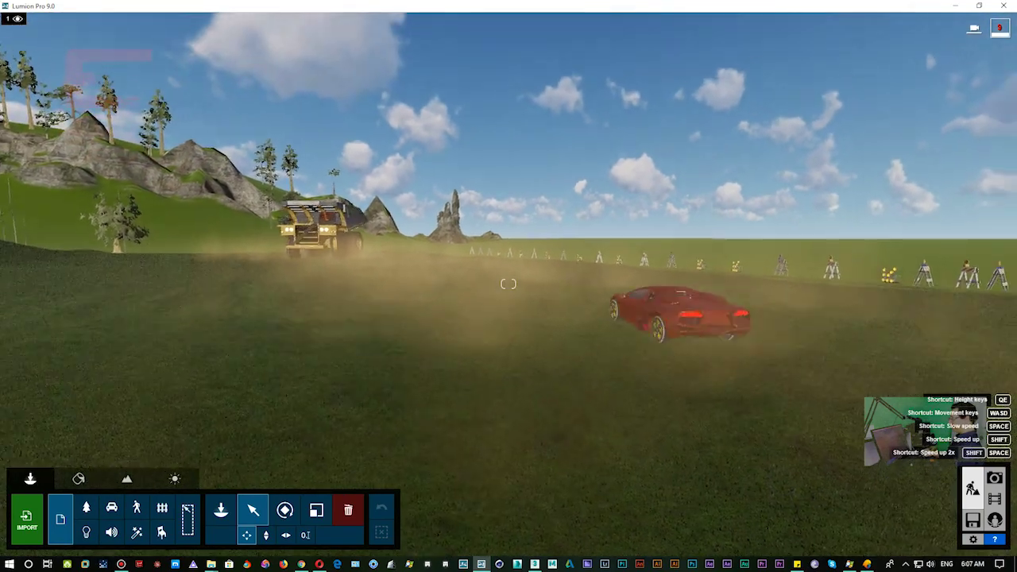
right_drag(509, 284, 759, 418)
key(w)
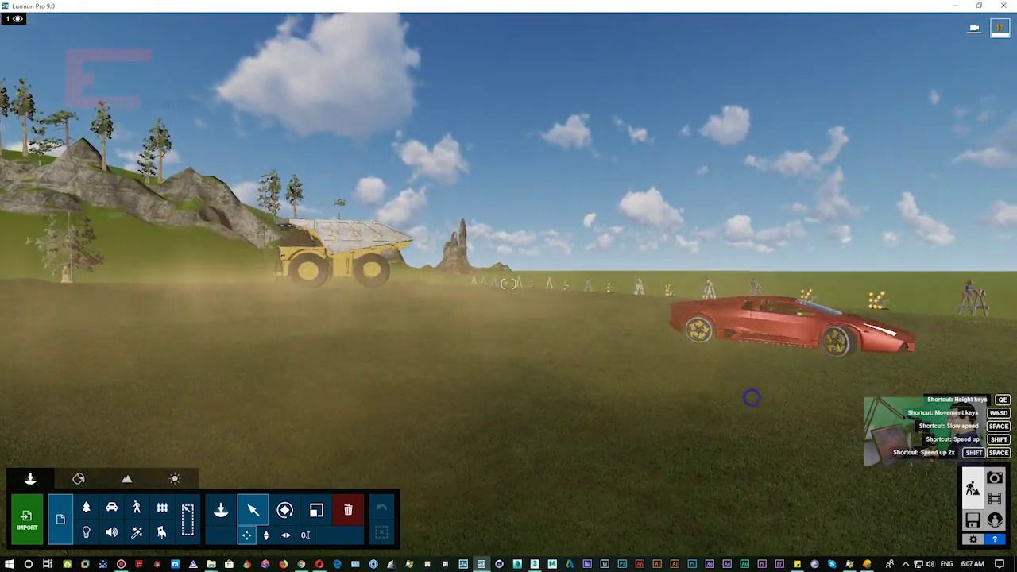
right_drag(746, 402, 753, 402)
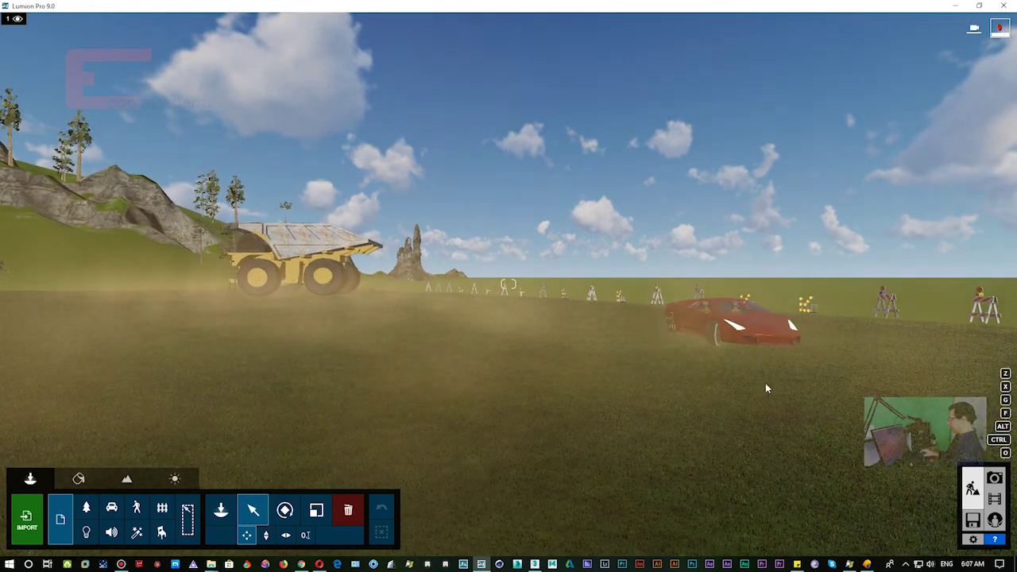
mouse_move(766, 387)
right_down()
mouse_move(701, 383)
mouse_move(678, 394)
right_up()
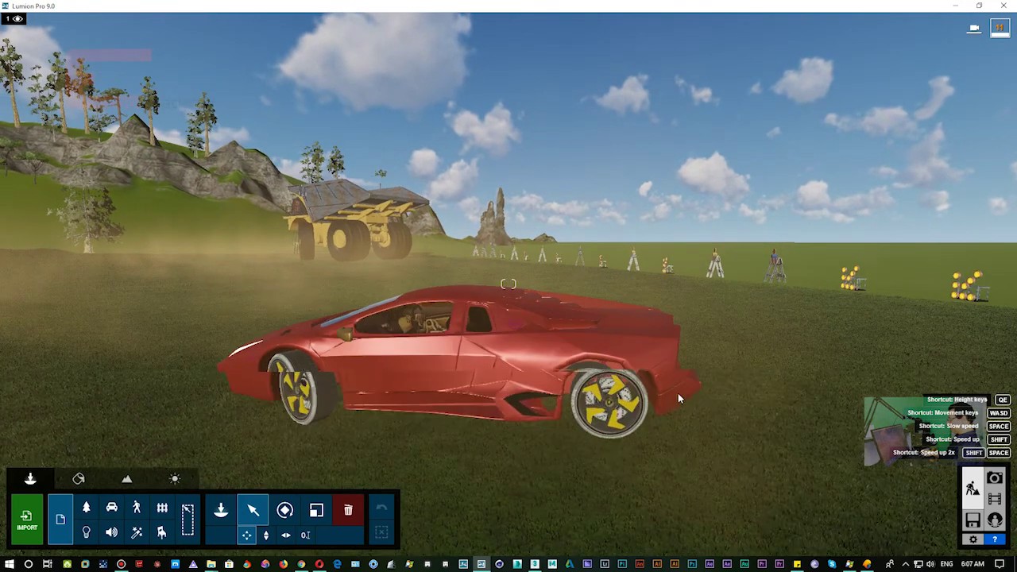
key(a)
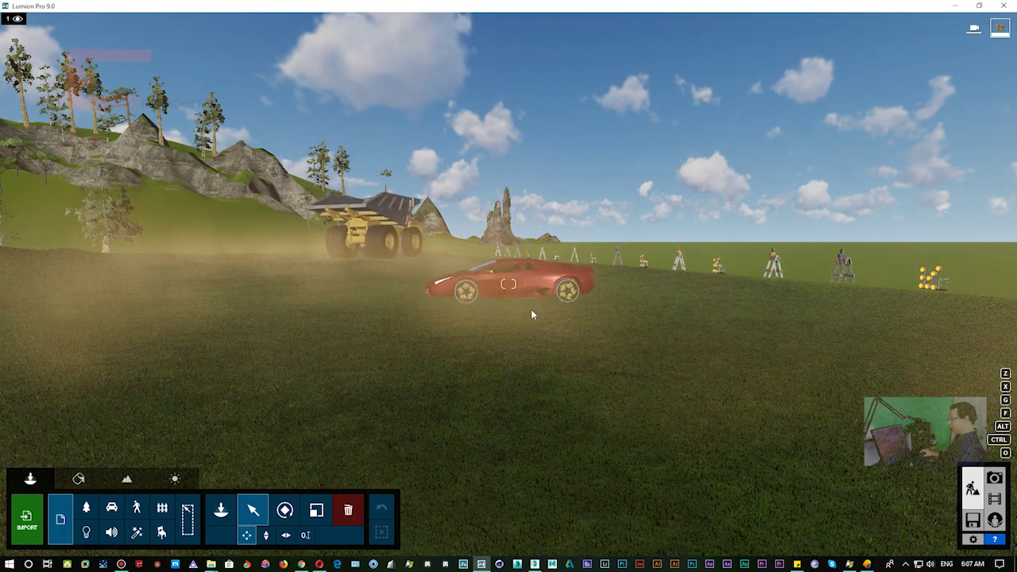
Circle the driving red Lamborghini, ending on its side profile.
scroll(531, 332, up, 3)
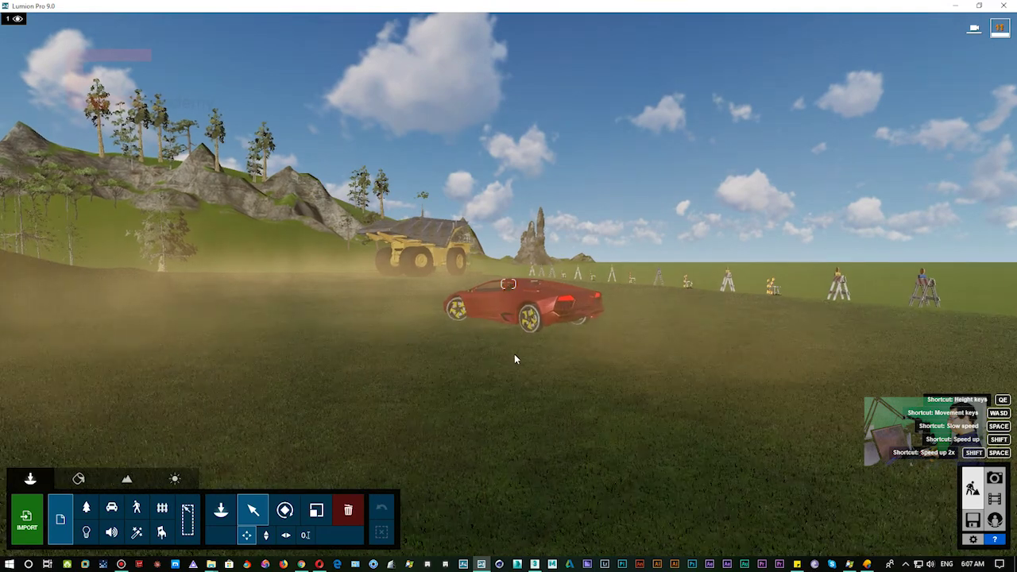
right_drag(514, 359, 598, 408)
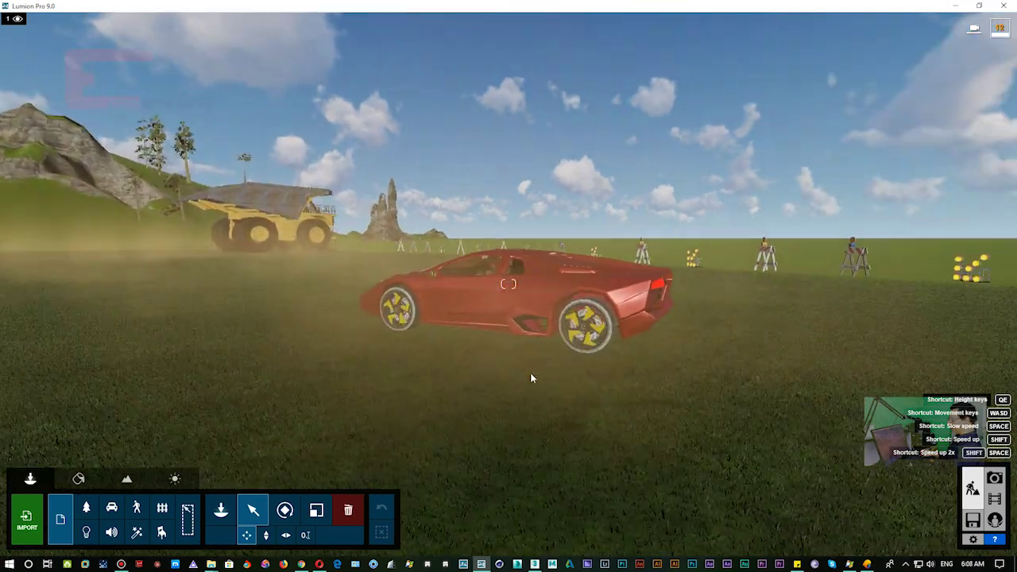
right_drag(622, 403, 556, 381)
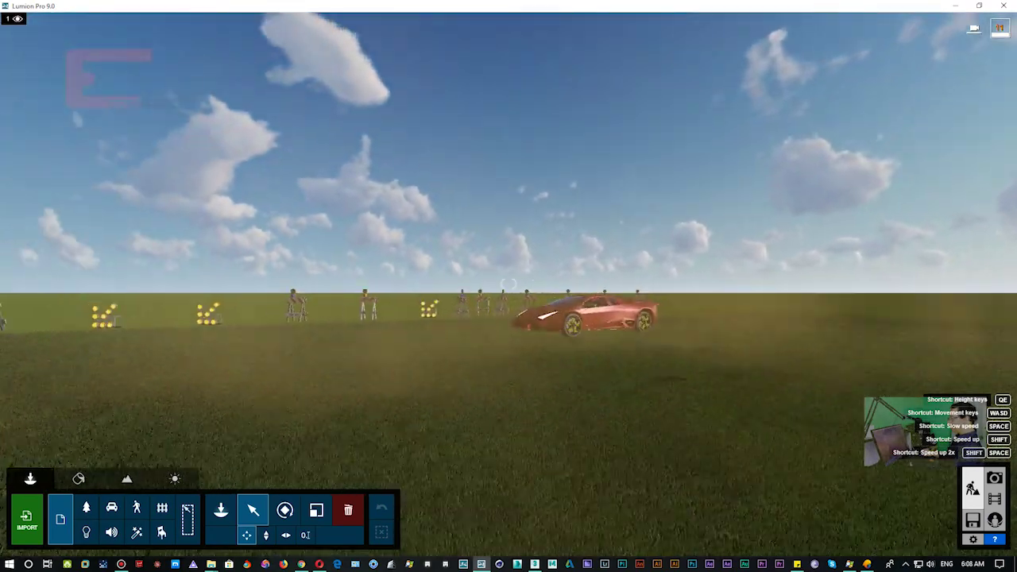
right_drag(622, 409, 623, 409)
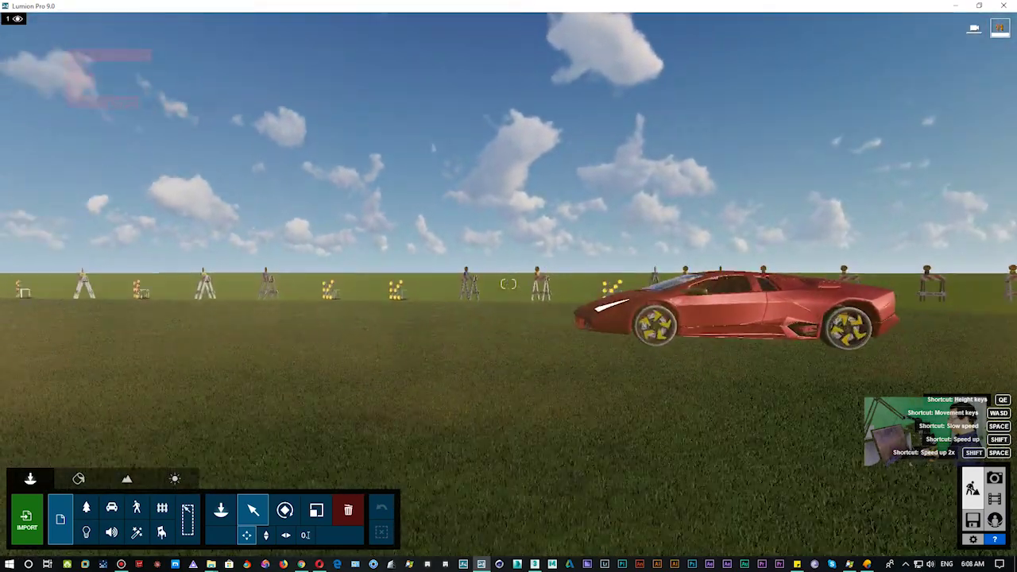
key(s)
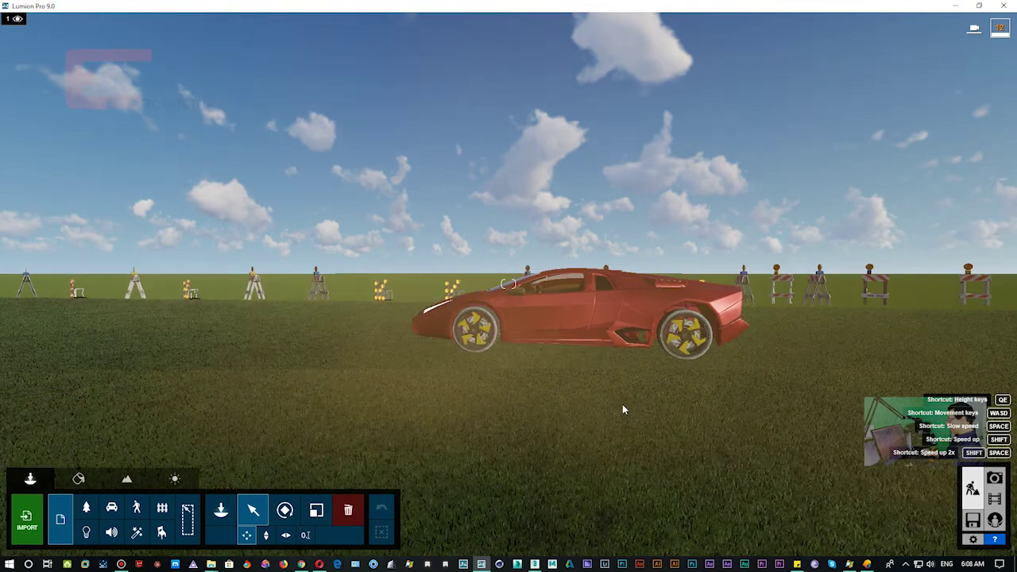
key(s)
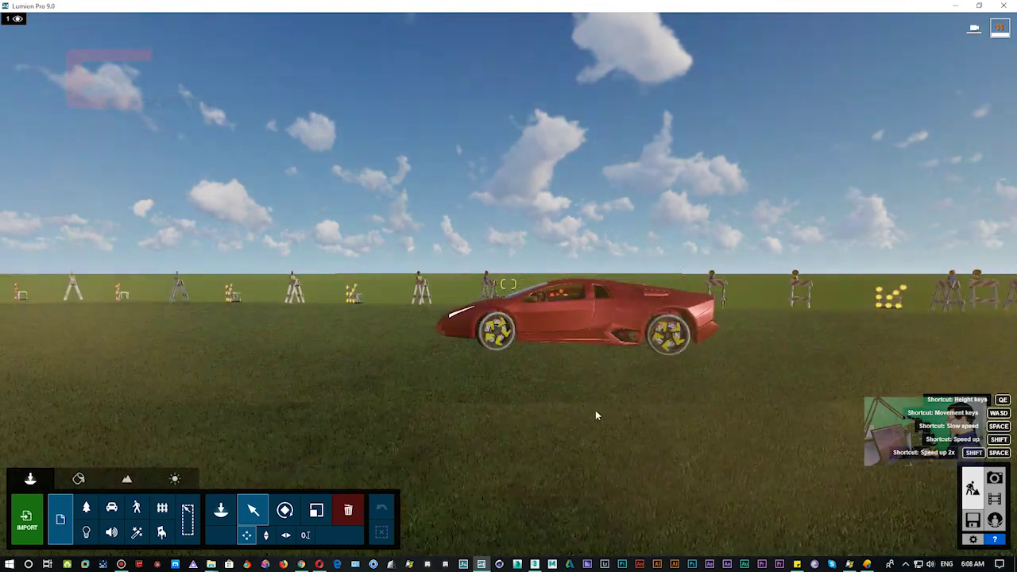
right_drag(581, 419, 520, 437)
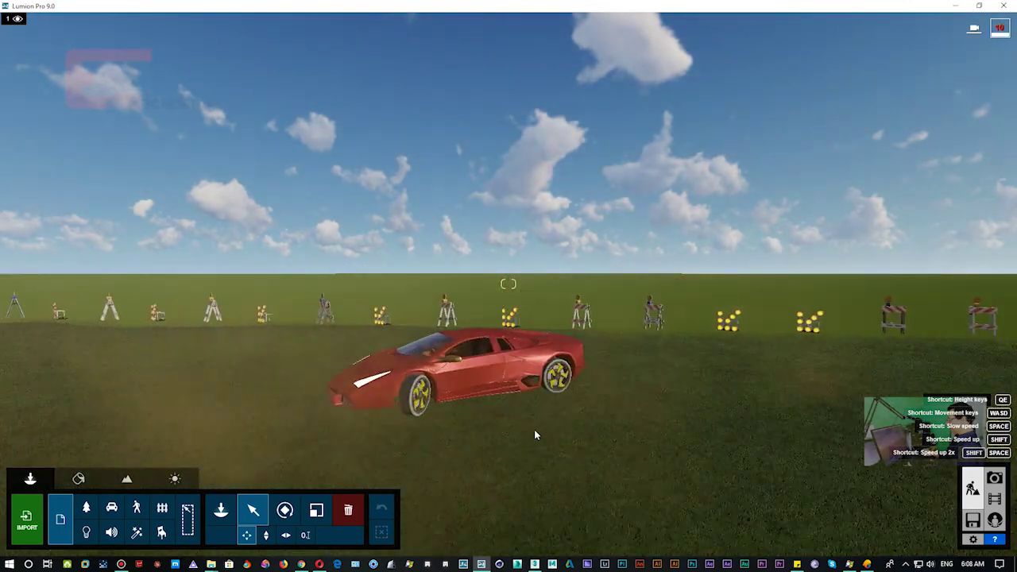
key(d)
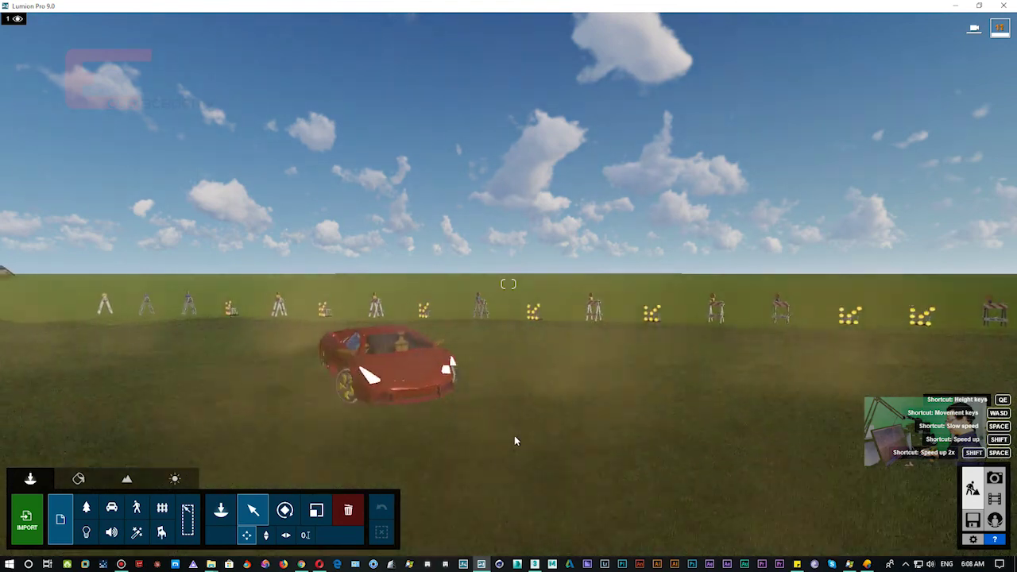
mouse_move(514, 441)
right_down()
mouse_move(635, 456)
mouse_move(492, 410)
right_up()
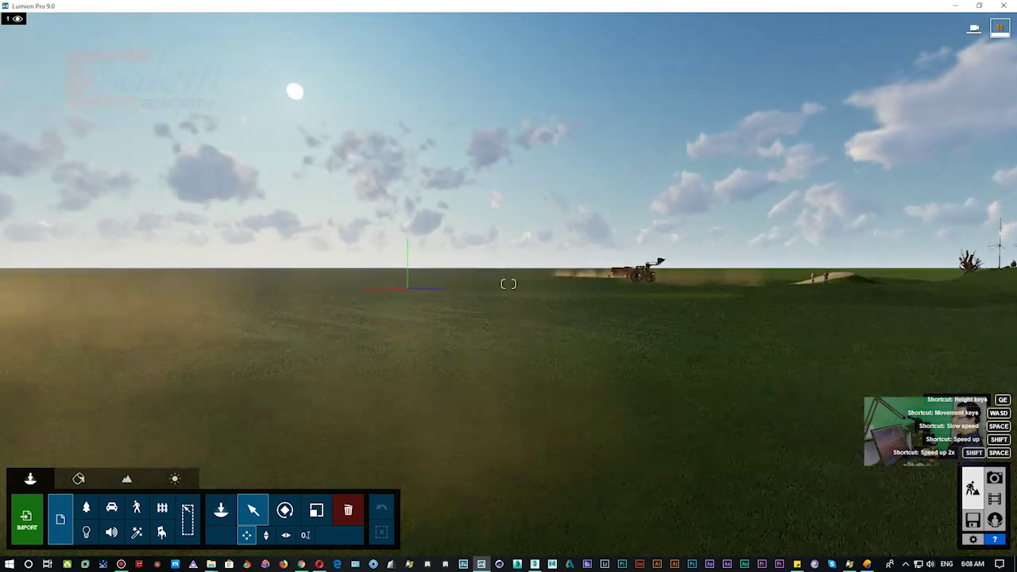
right_drag(508, 283, 508, 284)
key(w)
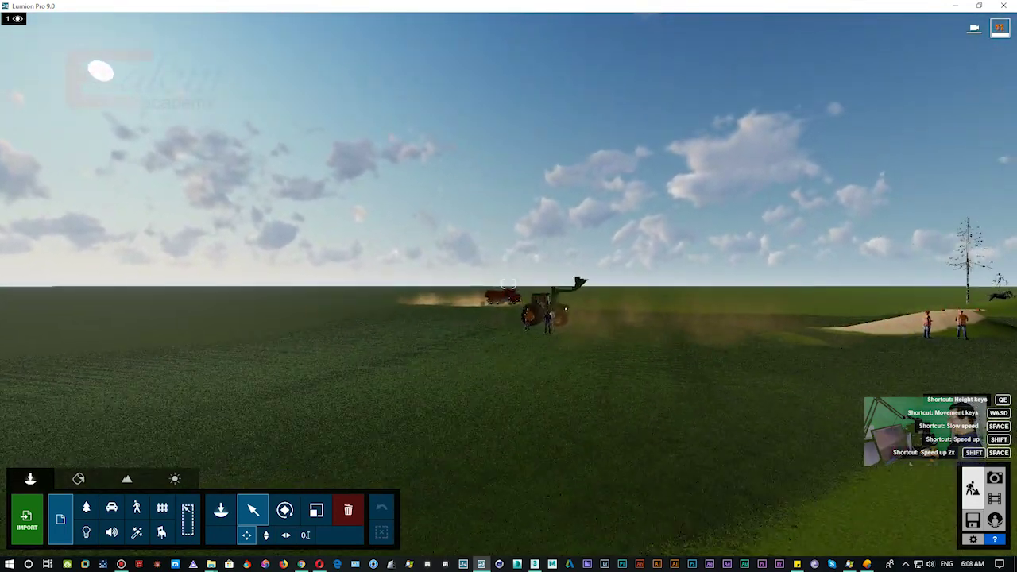
key(w)
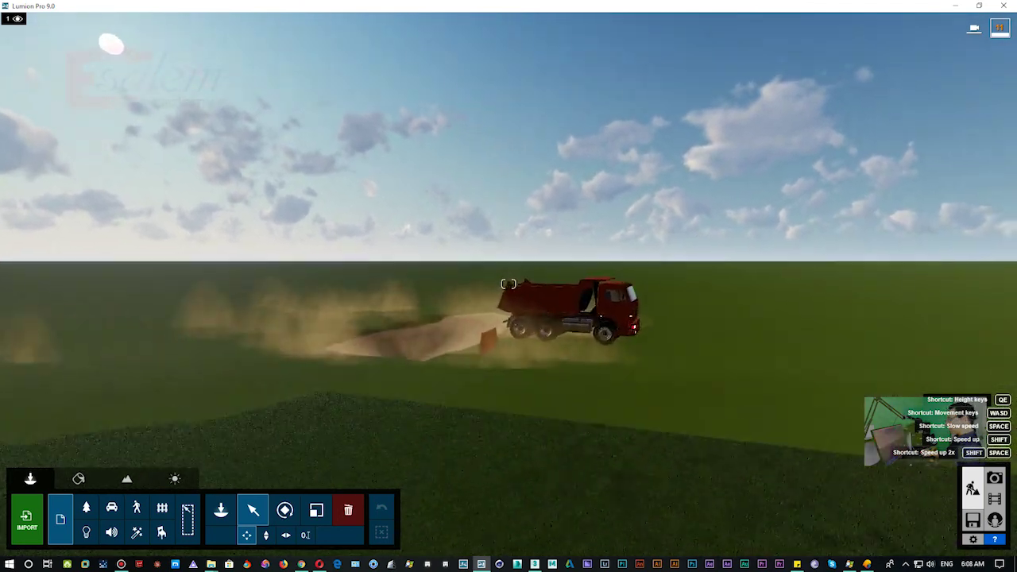
key(w)
right_drag(509, 284, 413, 423)
key(w)
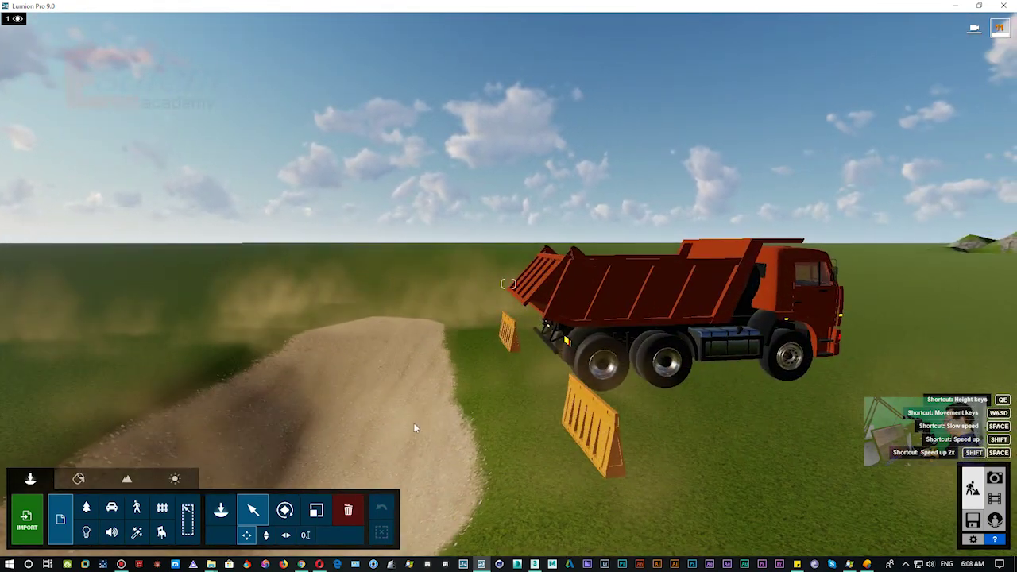
key(d)
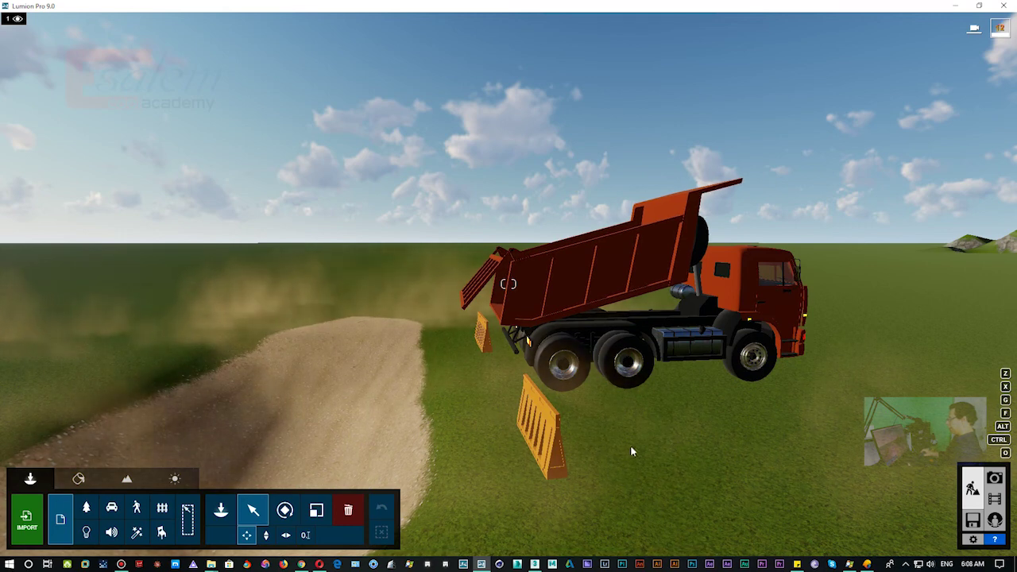
mouse_move(508, 284)
right_down()
mouse_move(476, 286)
mouse_move(589, 441)
right_up()
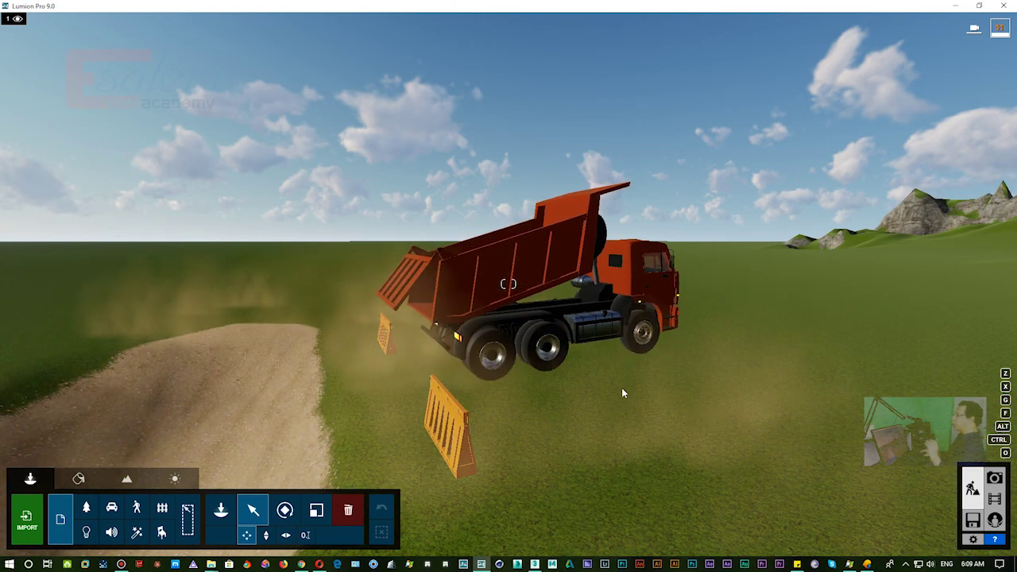
right_drag(625, 395, 630, 389)
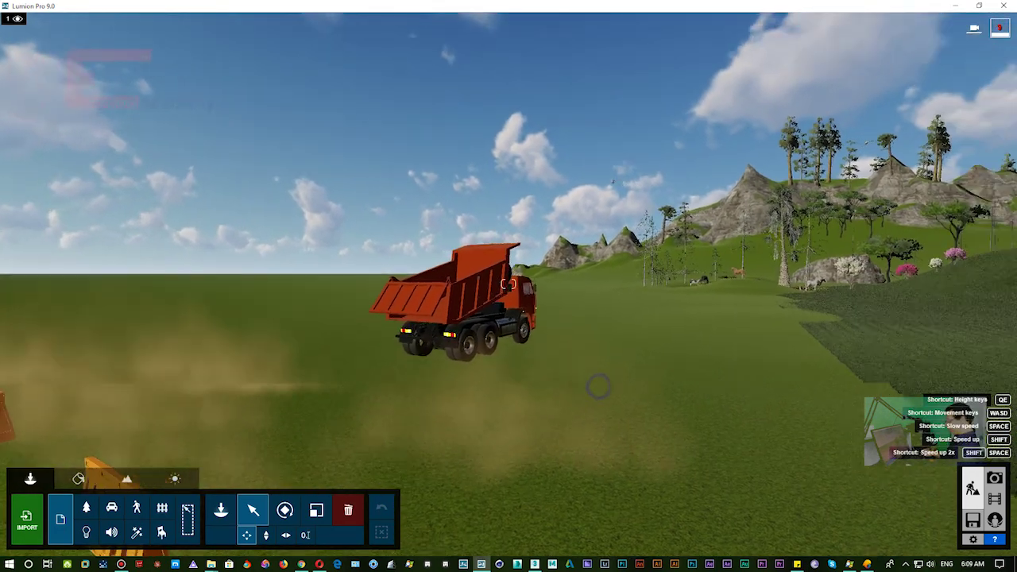
right_drag(630, 388, 589, 387)
key(w)
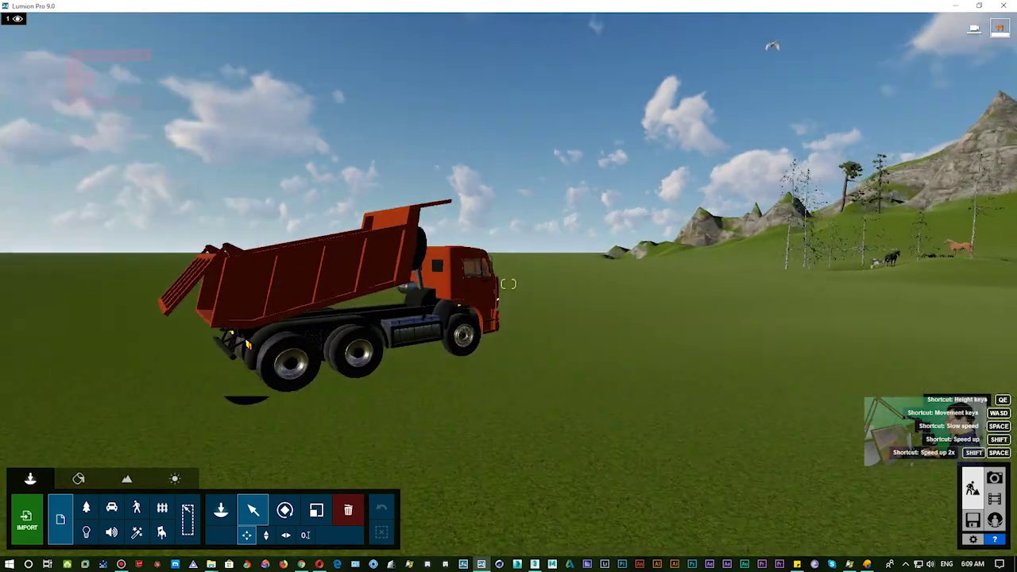
right_drag(509, 284, 508, 284)
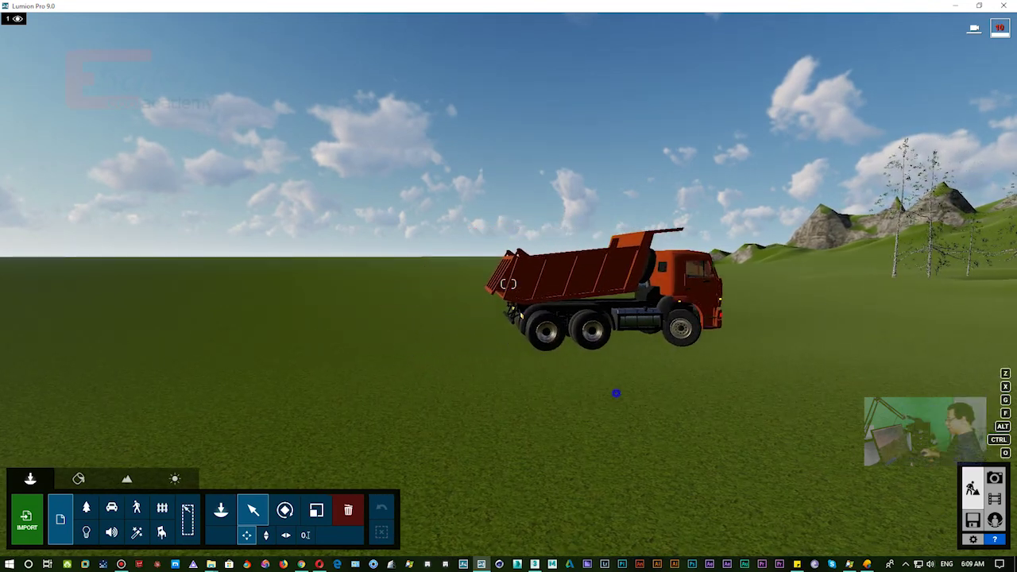
right_drag(613, 391, 612, 391)
right_drag(508, 283, 630, 366)
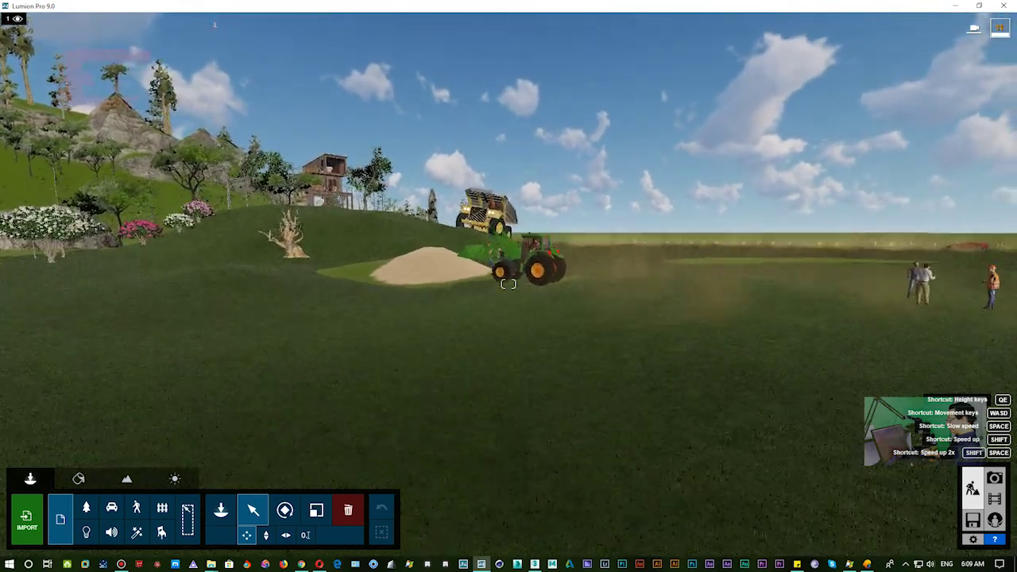
Fly past the sand pile, tractor and yellow dump truck toward the tree house.
right_drag(631, 366, 632, 370)
scroll(632, 369, up, 3)
scroll(633, 370, up, 3)
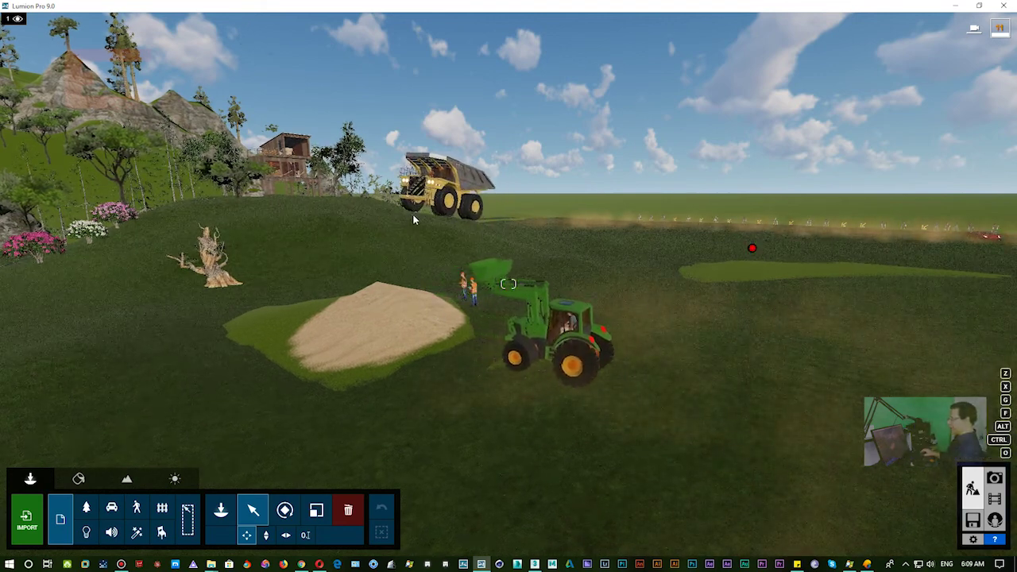
right_drag(413, 220, 381, 198)
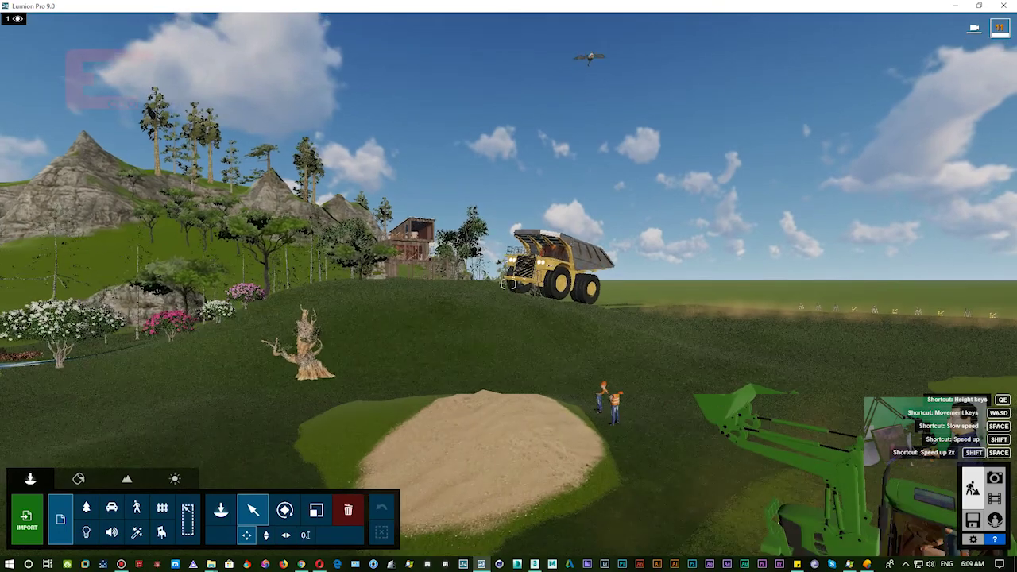
key(w)
right_drag(497, 345, 530, 347)
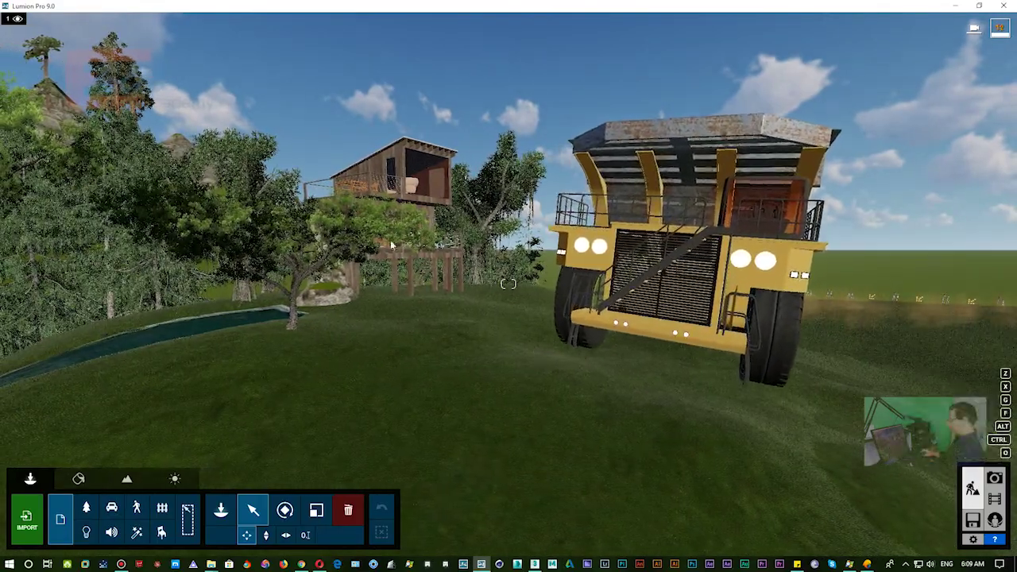
mouse_move(511, 288)
right_down()
mouse_move(432, 312)
mouse_move(238, 317)
right_up()
mouse_move(509, 284)
right_down()
mouse_move(477, 284)
mouse_move(427, 321)
right_up()
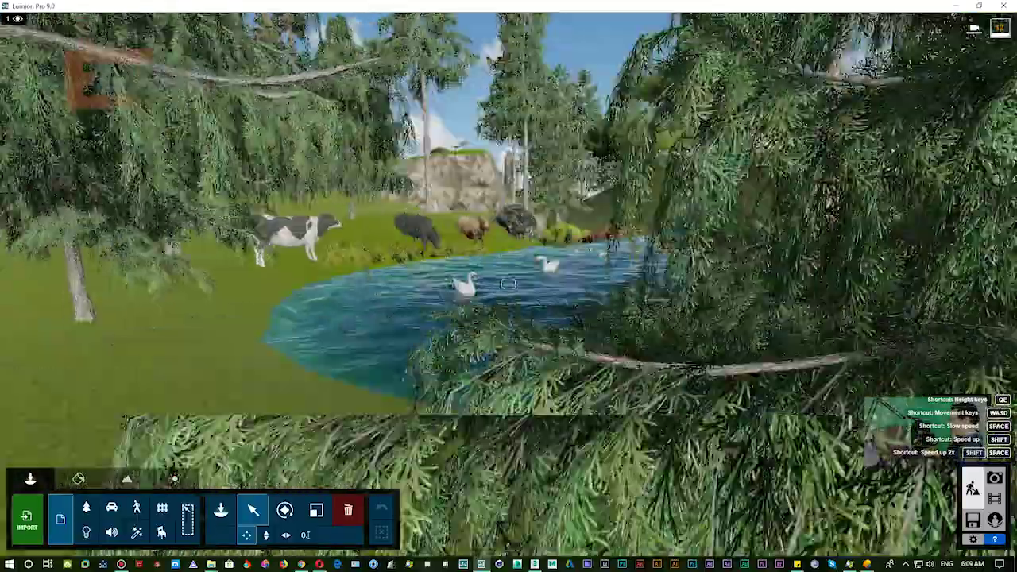
Fly over the pond and hillside past the horses toward the trucks on the field.
key(w)
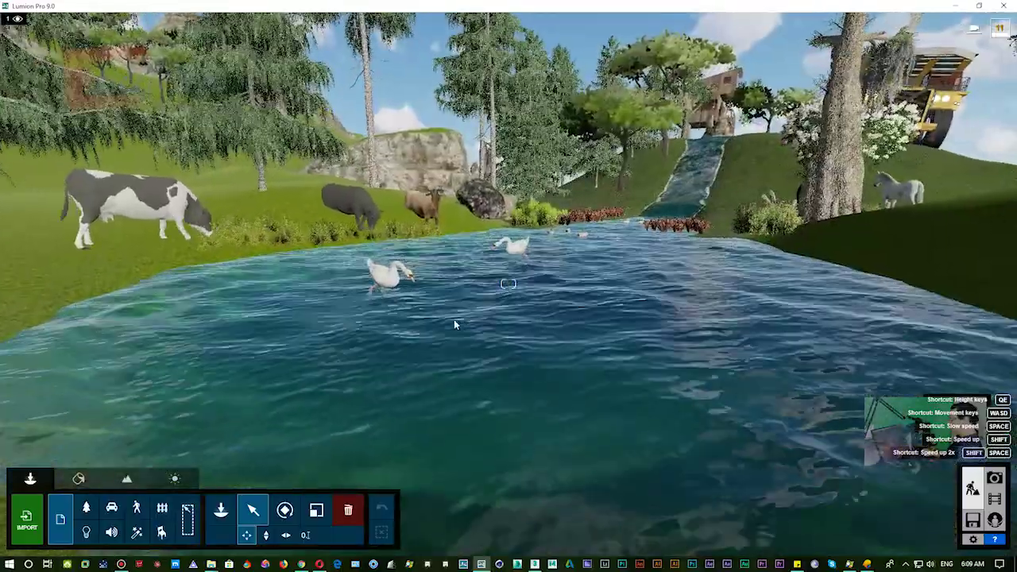
right_drag(457, 324, 604, 324)
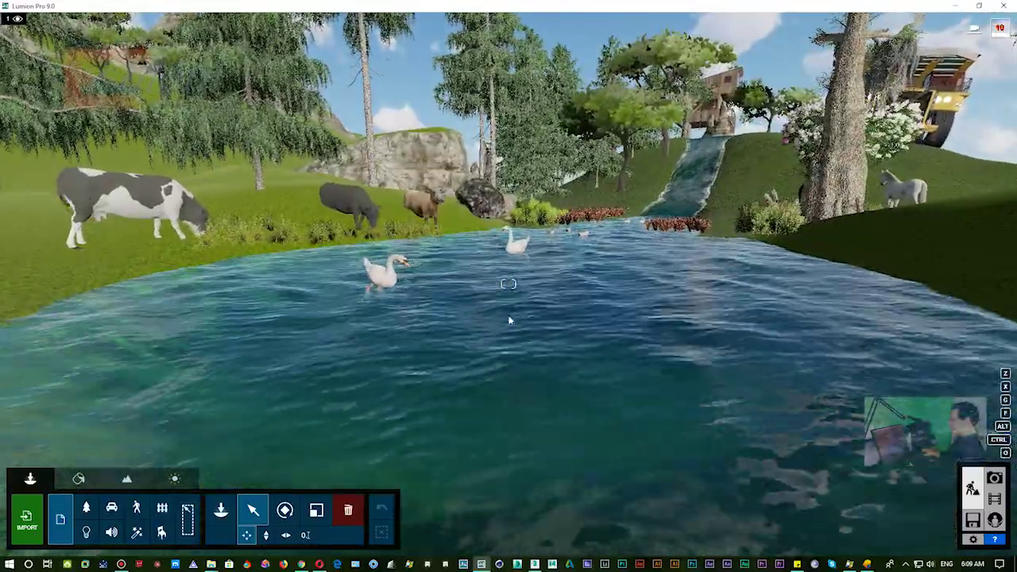
key(w)
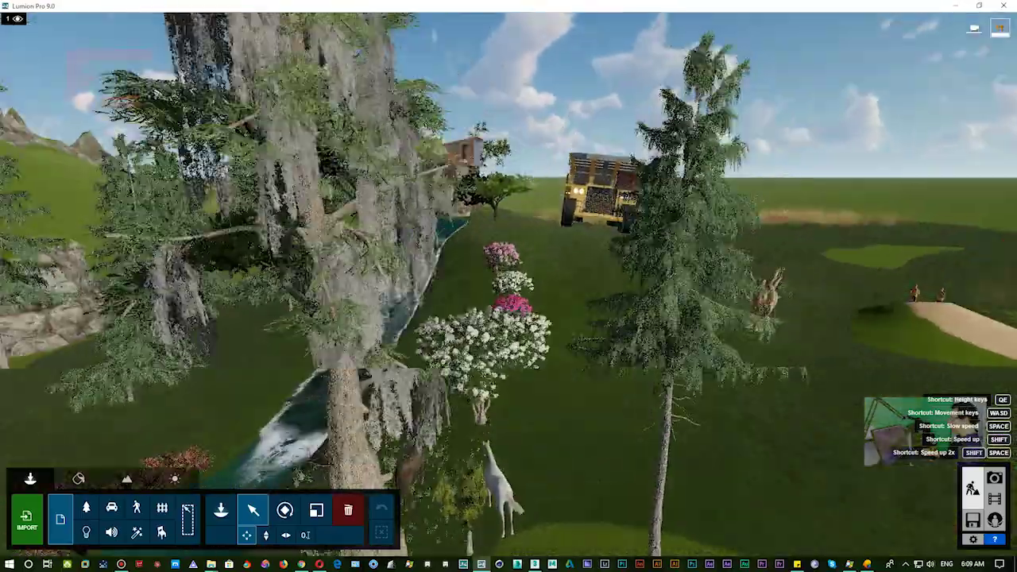
right_drag(572, 284, 509, 284)
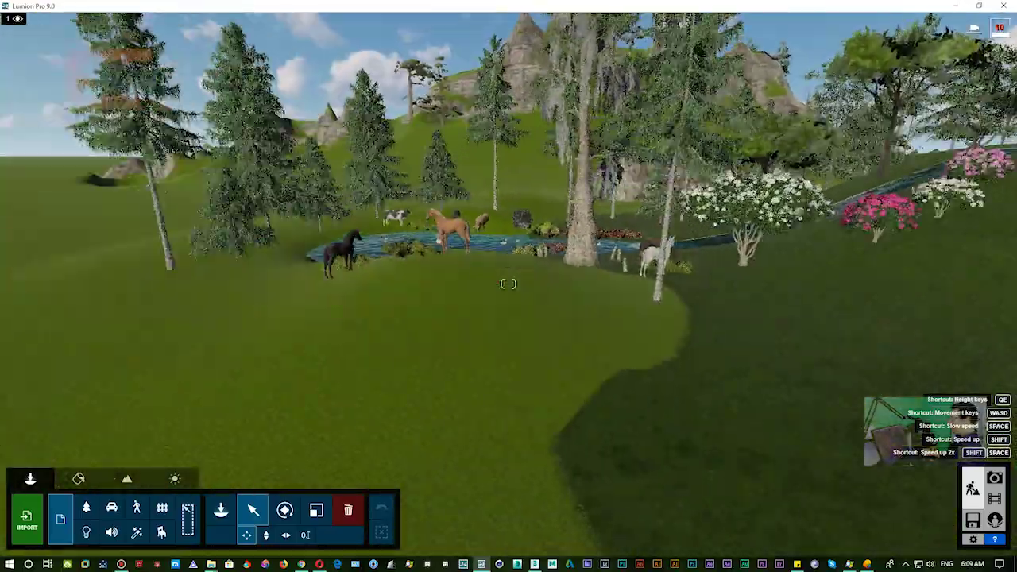
right_drag(508, 284, 508, 284)
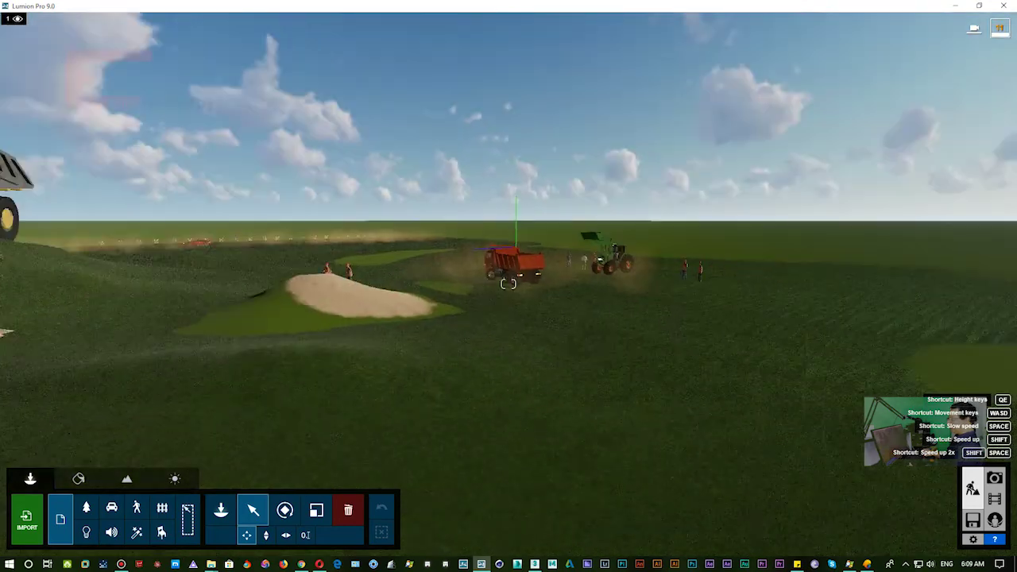
key(w)
right_drag(509, 284, 509, 283)
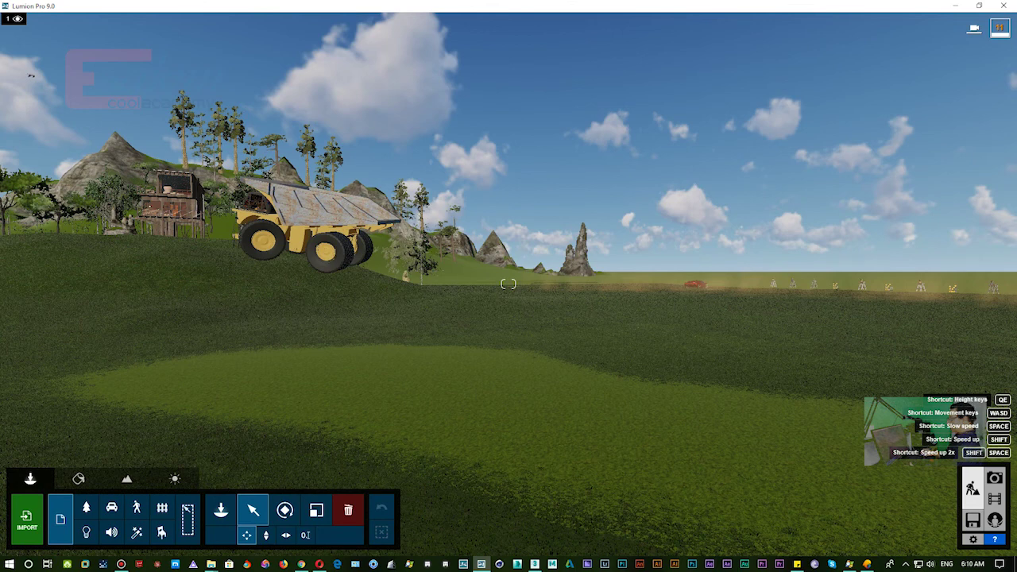
Open Lumion's scene-saving page, then bring 3ds Max to the front from the taskbar.
key(super)
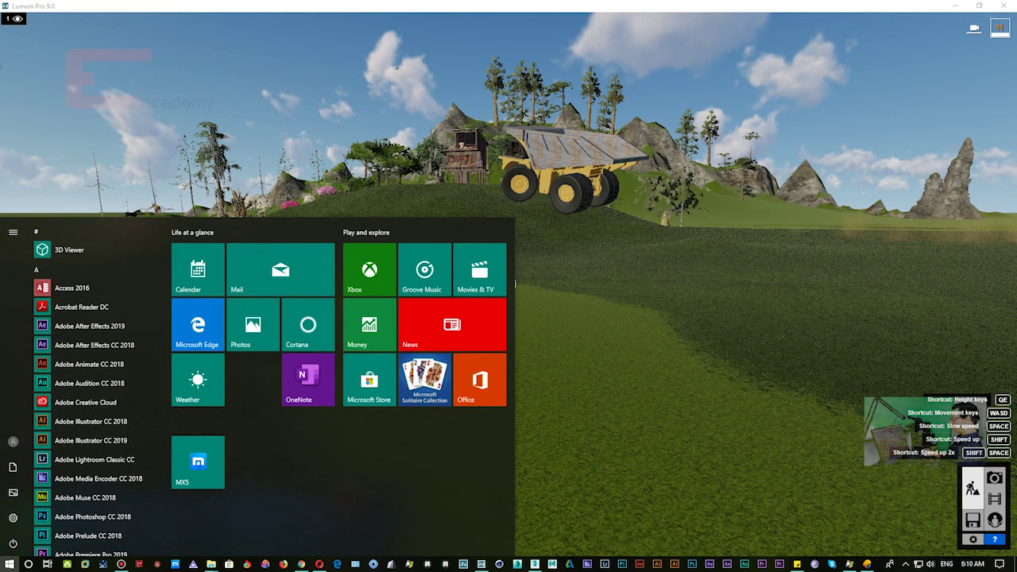
right_drag(515, 284, 508, 283)
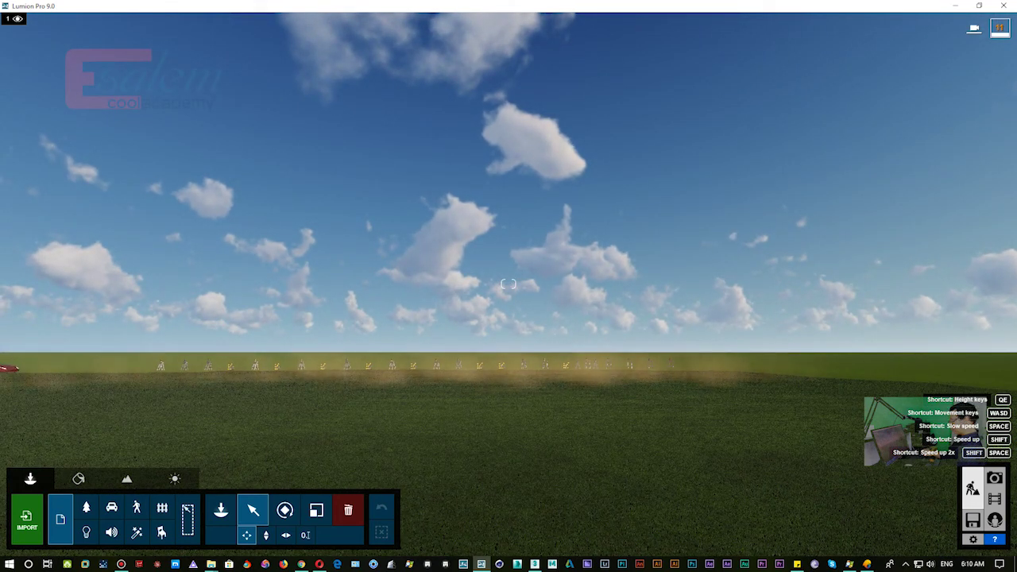
right_drag(508, 284, 509, 284)
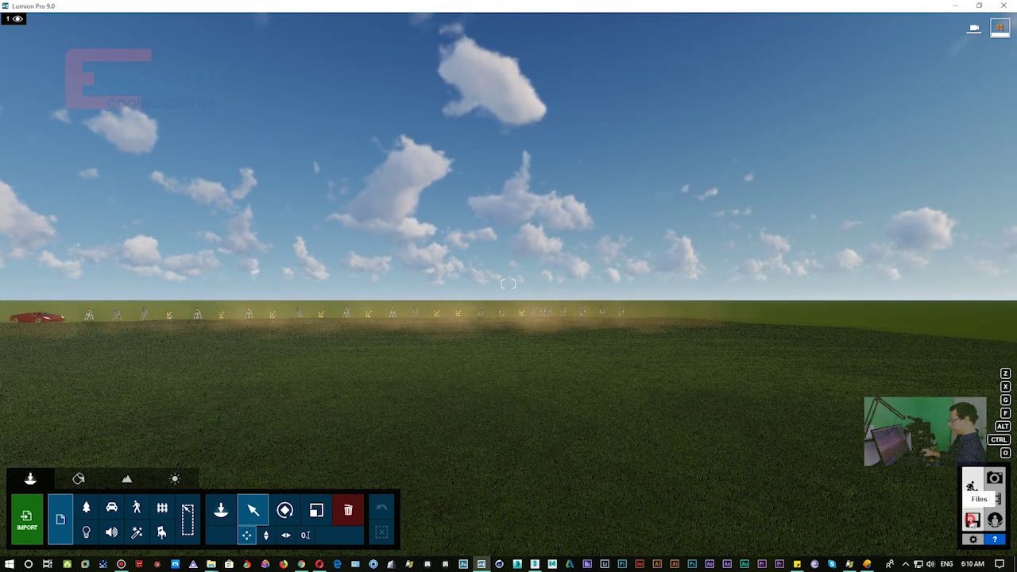
click(972, 522)
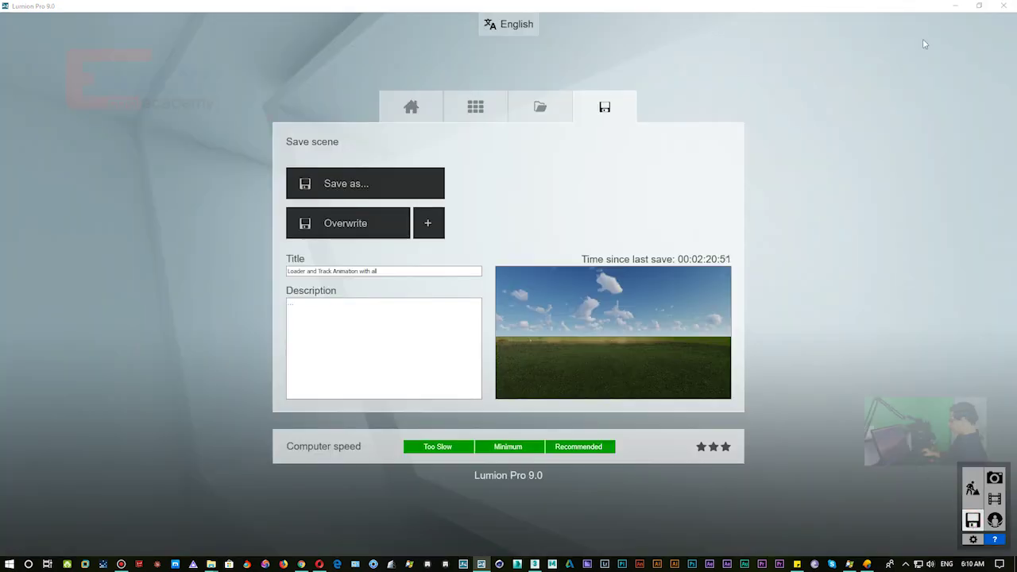
click(535, 565)
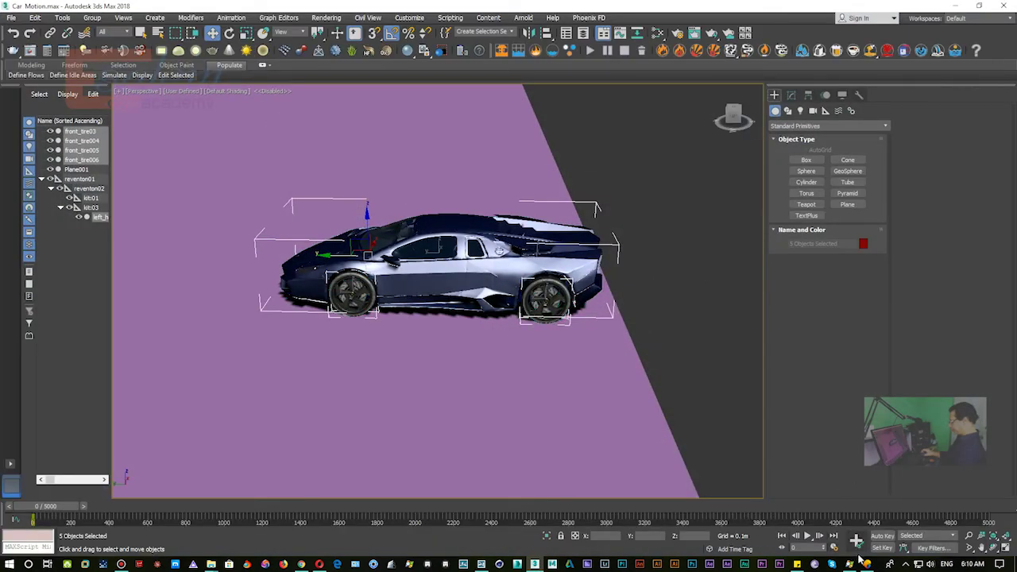
Bring up the Bandicam recorder from the hidden tray icons, then hide it again.
click(906, 564)
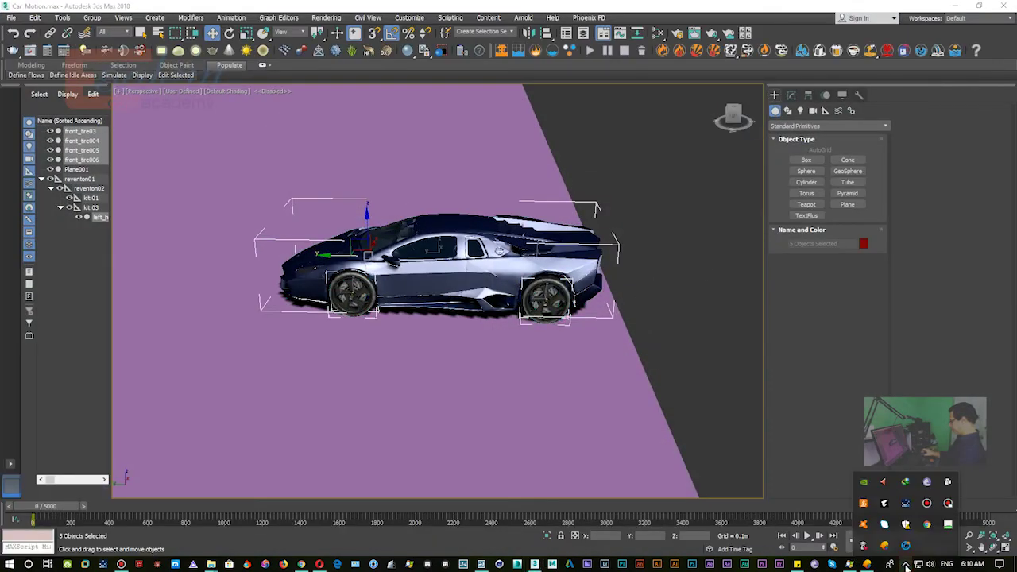
click(929, 504)
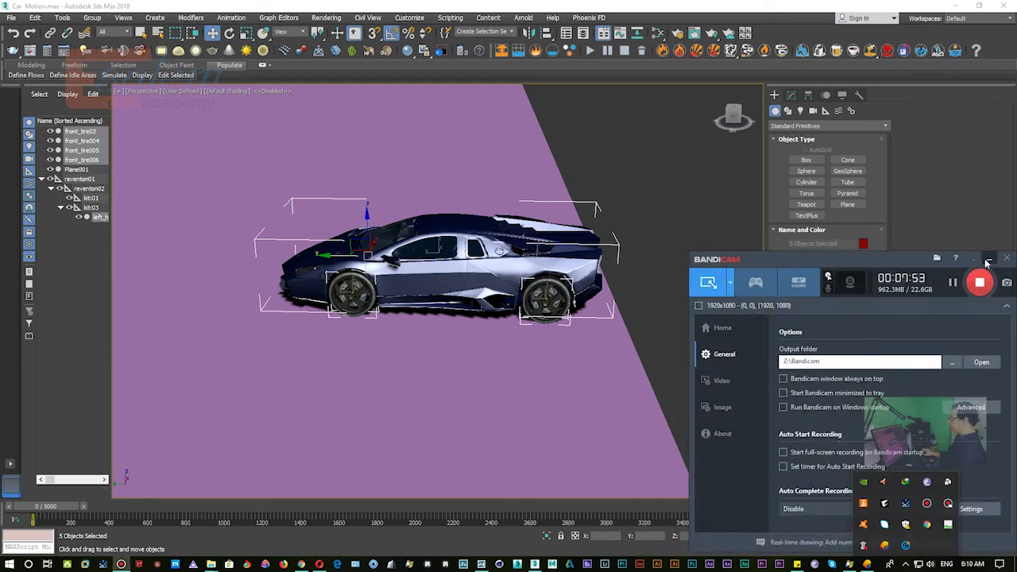
click(988, 261)
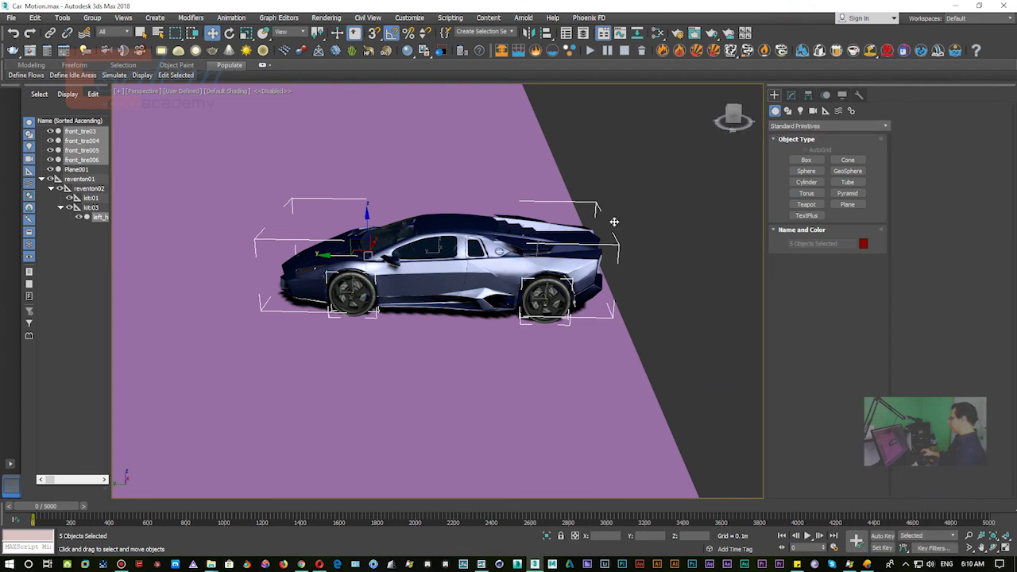
Set the Create panel to Helpers with the MadCar category.
click(825, 110)
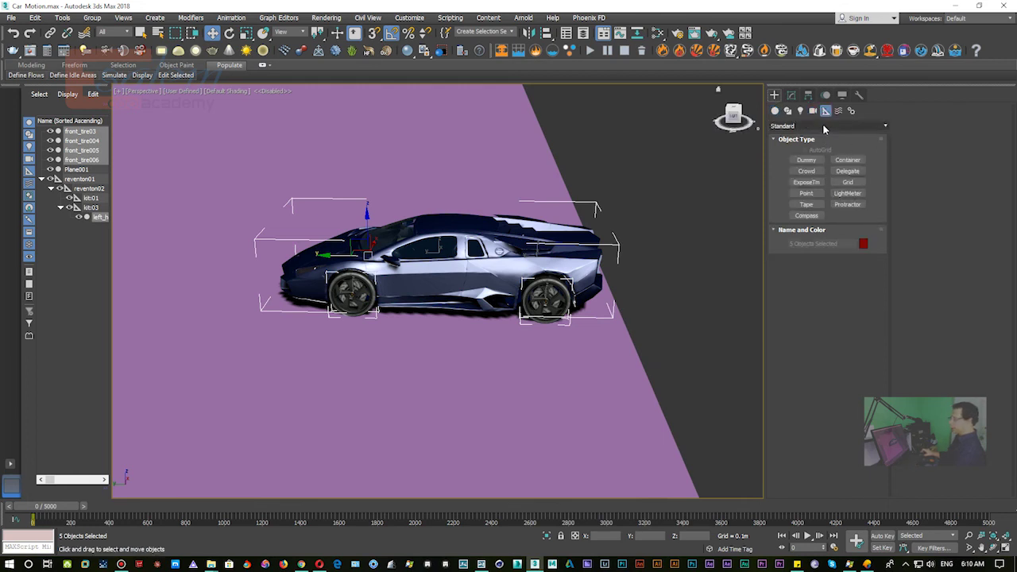
click(824, 127)
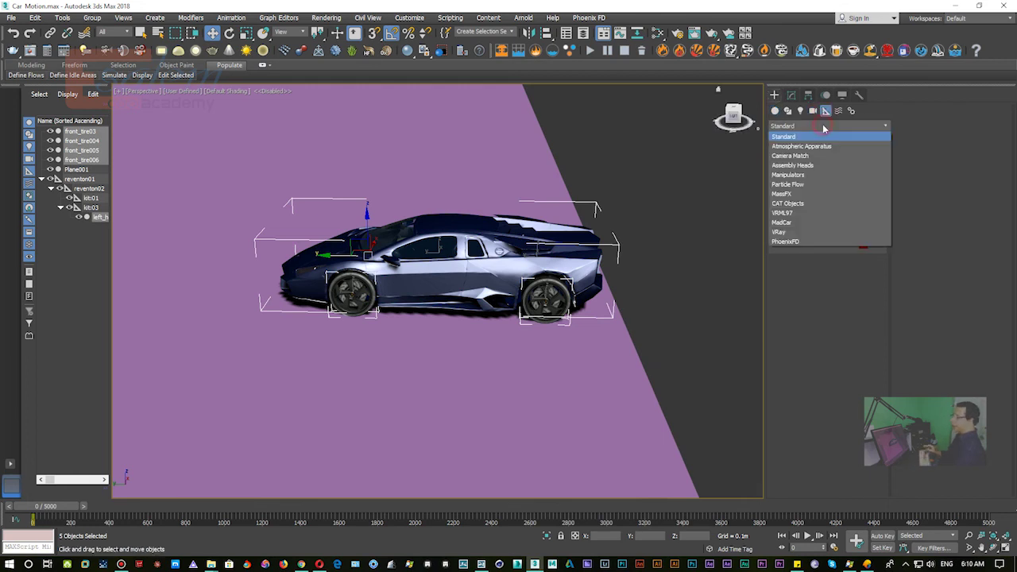
click(806, 222)
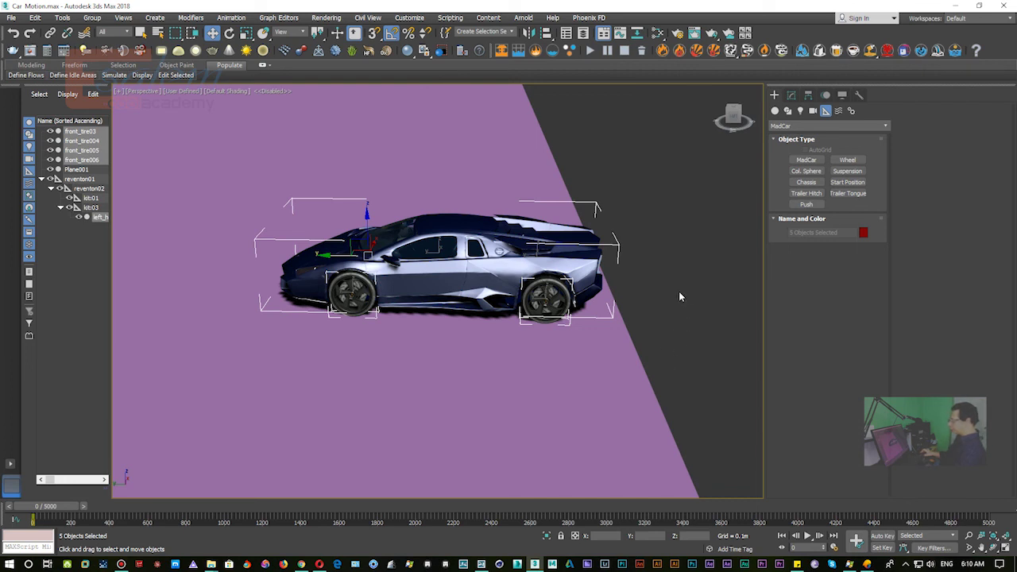
Inspect the car body, left_hea02 and front_tire004, framing the view on the front tyre.
click(479, 253)
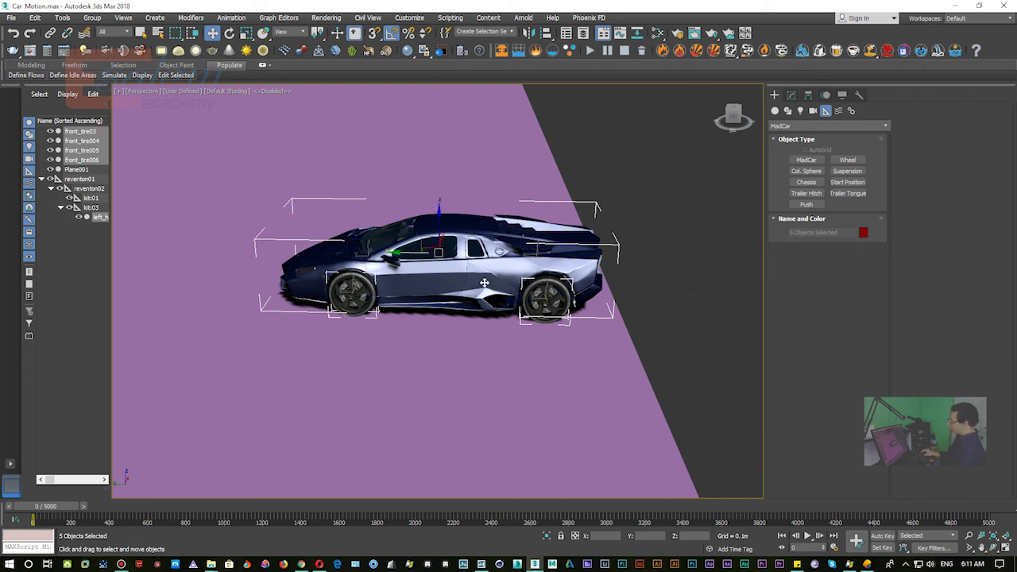
click(650, 257)
click(427, 307)
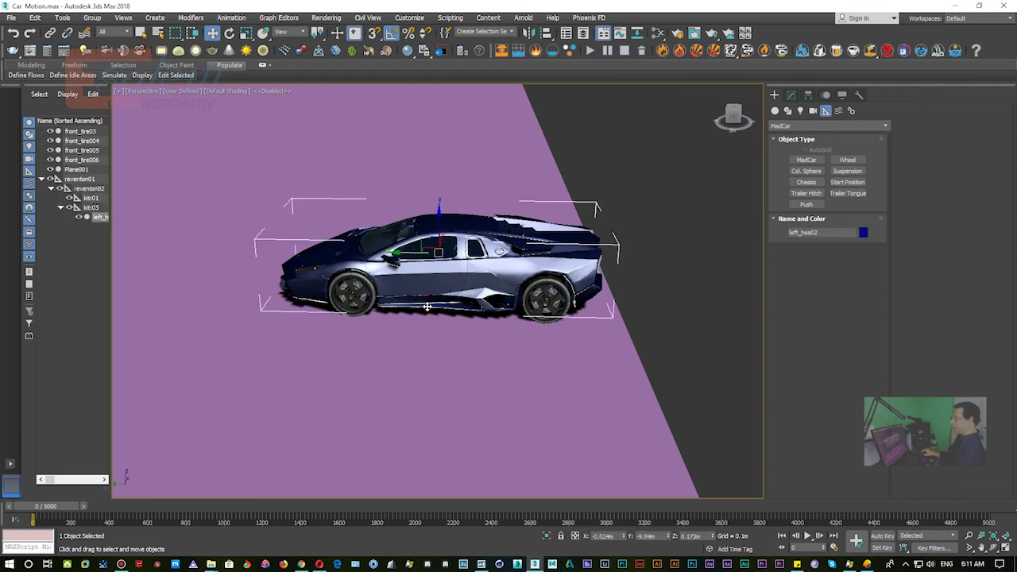
mouse_move(445, 328)
alt+middle_down()
mouse_move(479, 318)
mouse_move(486, 333)
mouse_move(440, 341)
alt+middle_up()
scroll(480, 318, up, 5)
scroll(479, 317, down, 2)
scroll(479, 318, down, 2)
scroll(472, 325, down, 3)
click(415, 319)
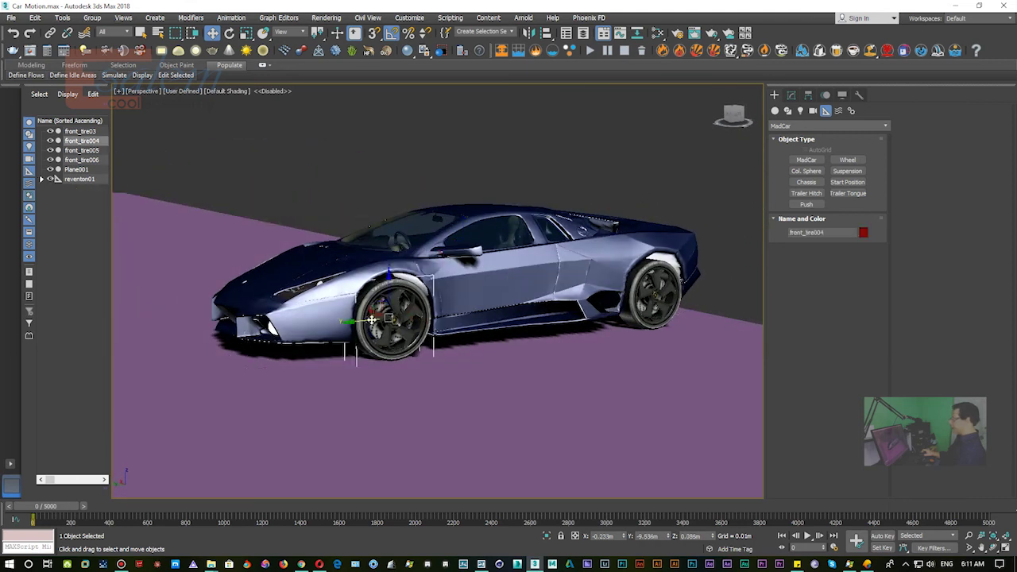
click(648, 294)
click(496, 334)
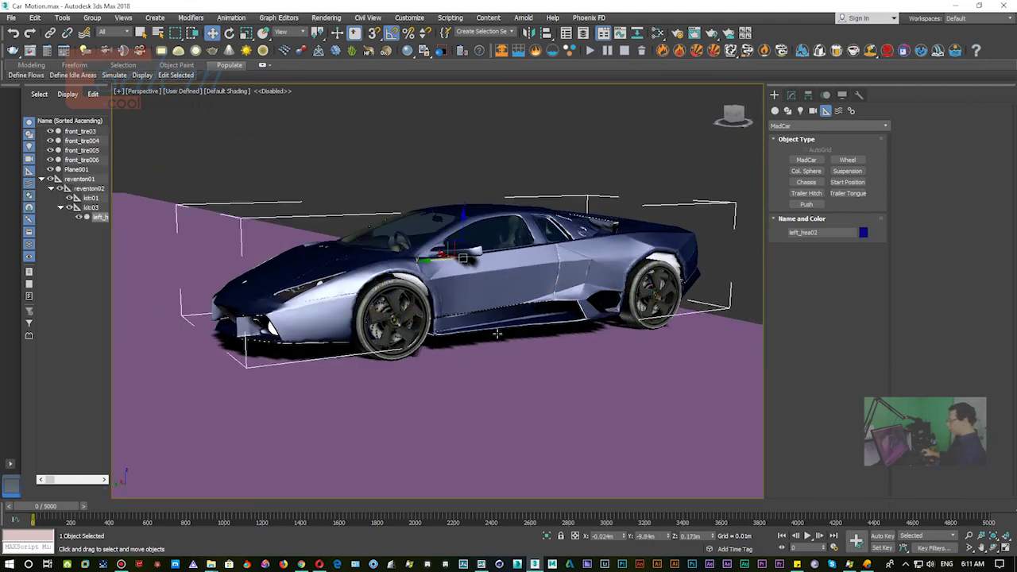
alt+middle_drag(483, 322, 405, 321)
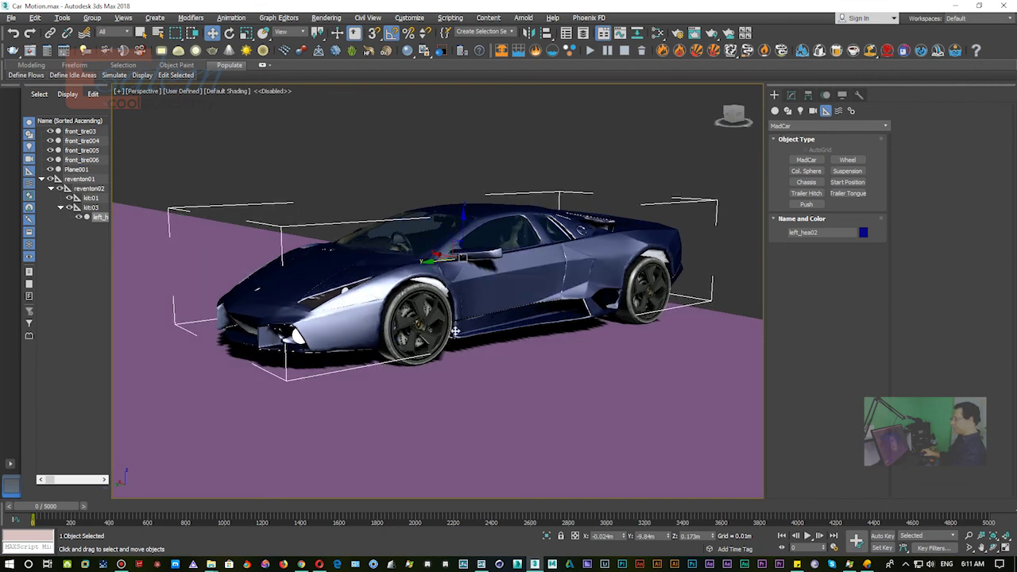
click(407, 319)
key(z)
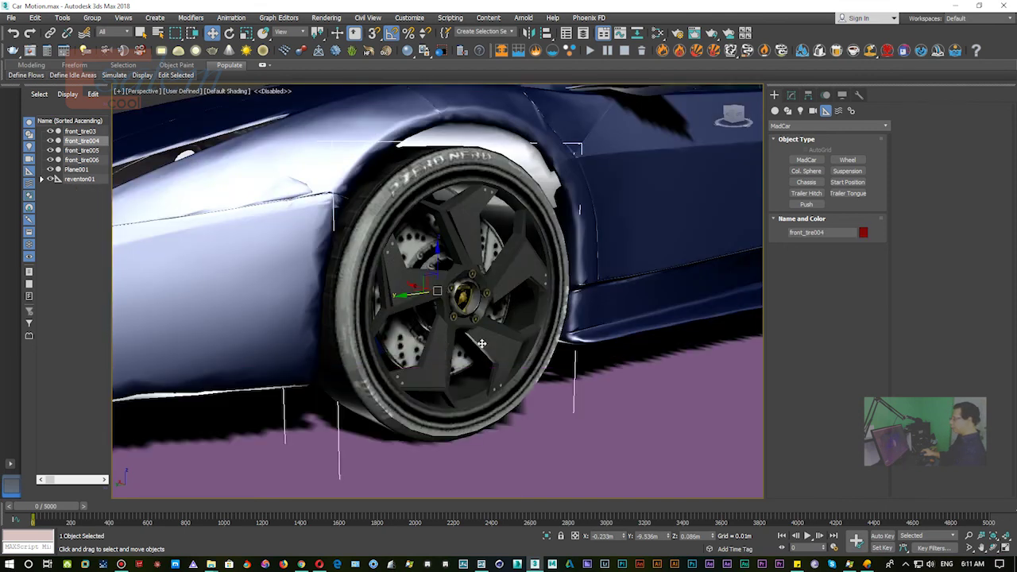
Switch the viewport to wireframe shading (F3) and to Top view.
key(F3)
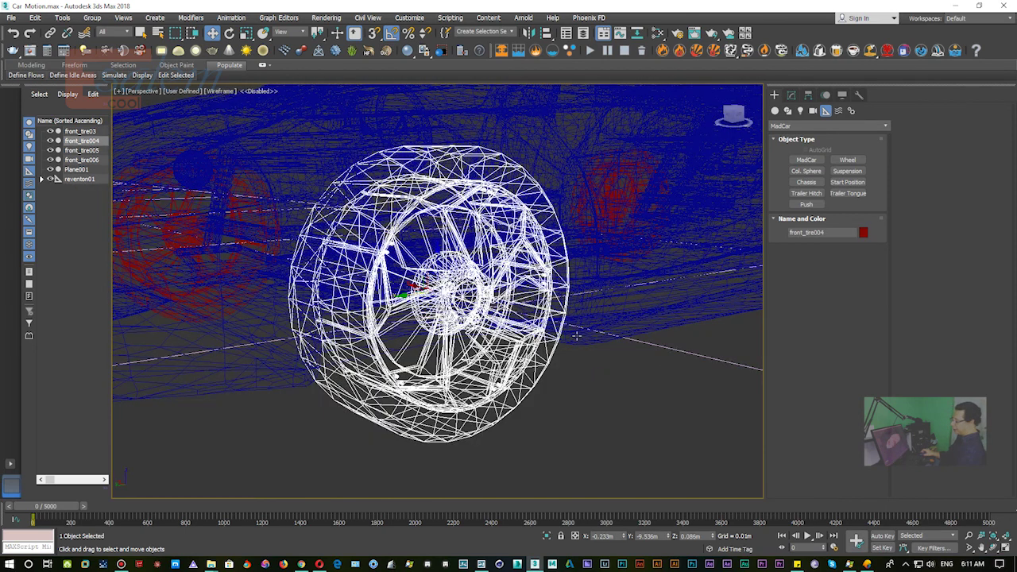
scroll(541, 336, down, 5)
scroll(588, 332, down, 5)
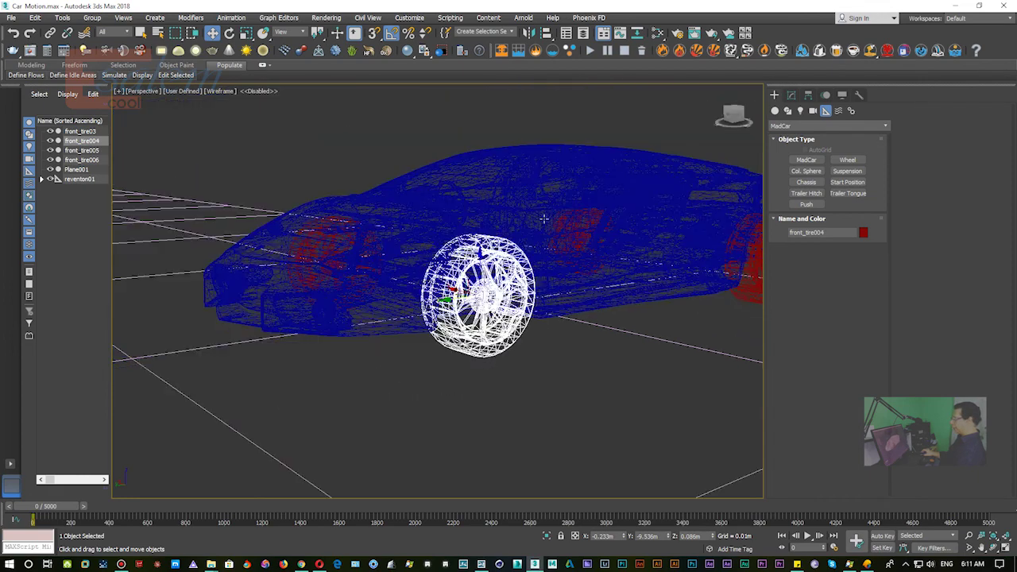
click(543, 205)
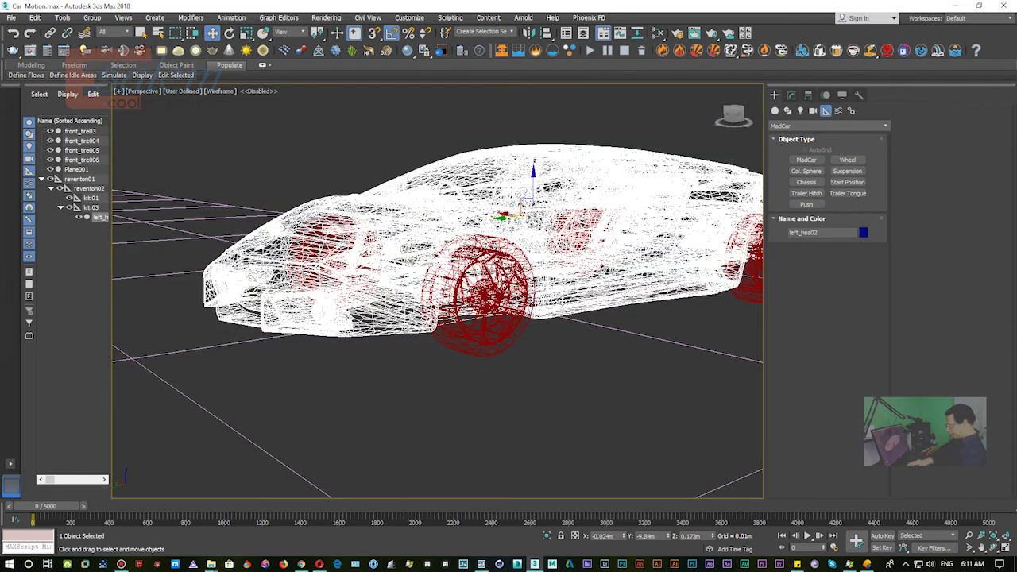
middle_drag(572, 319, 537, 337)
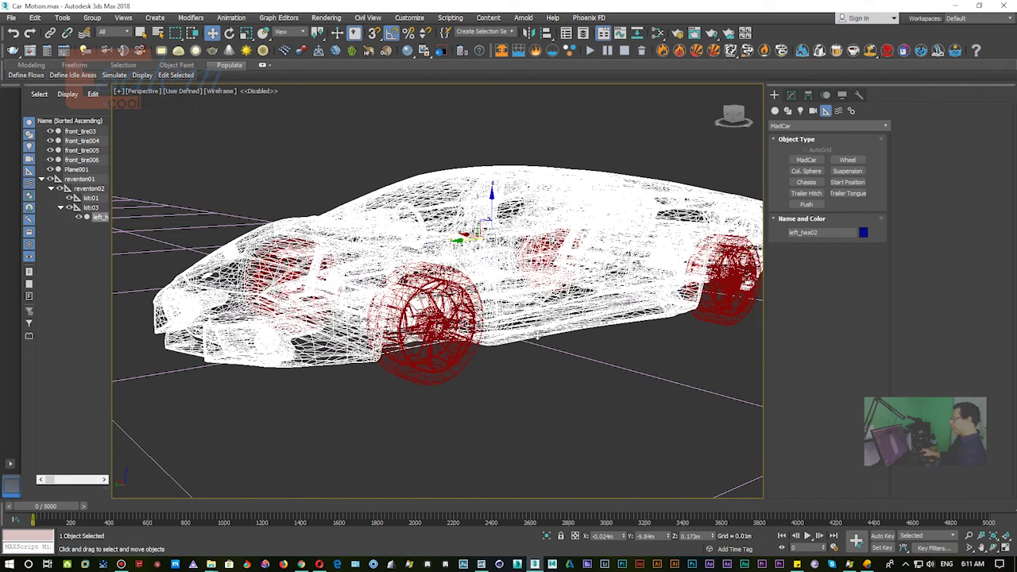
key(t)
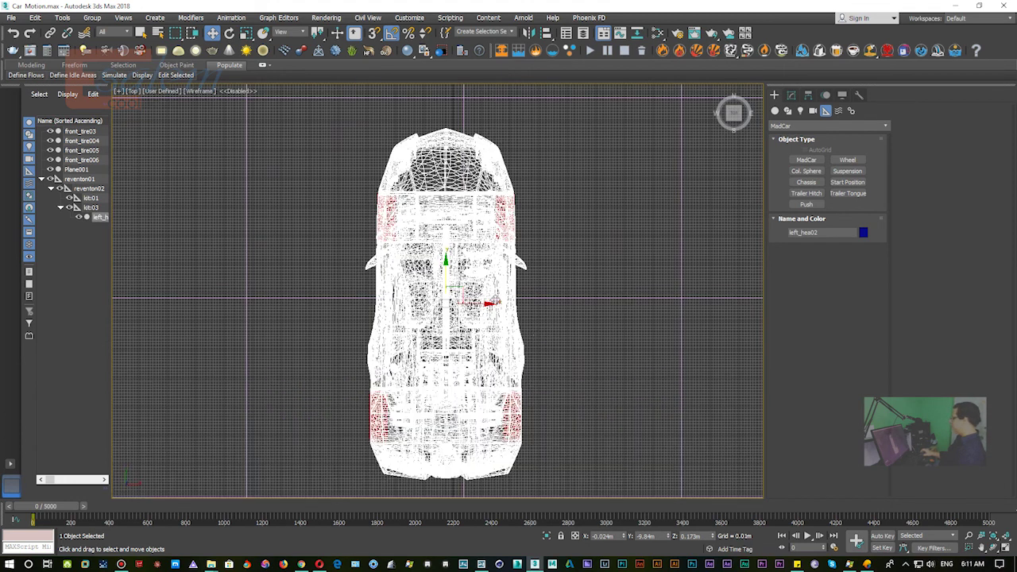
Select the car body and reset the Create panel to the MadCar helper category.
click(543, 216)
click(463, 207)
right_click(464, 207)
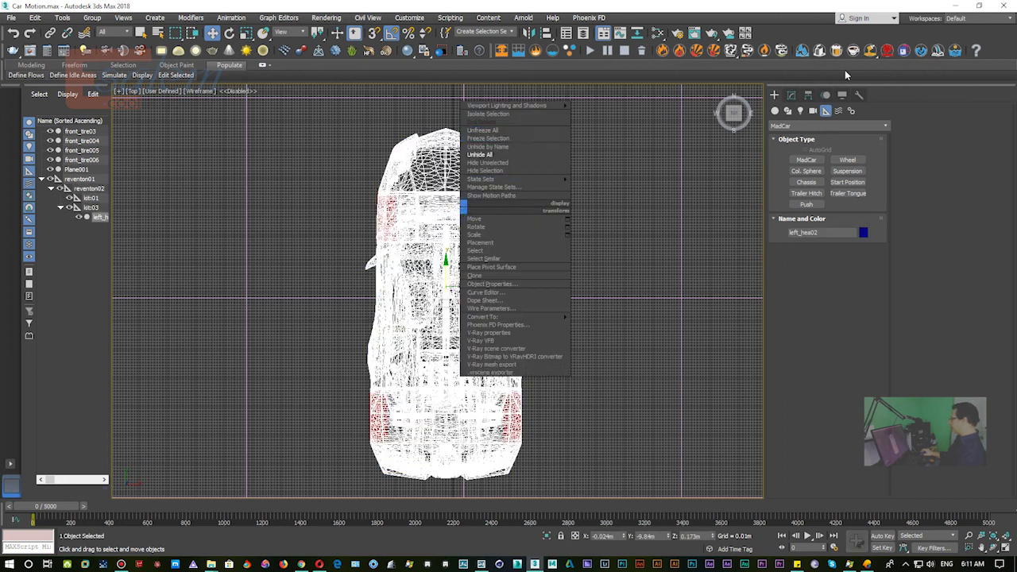
click(827, 112)
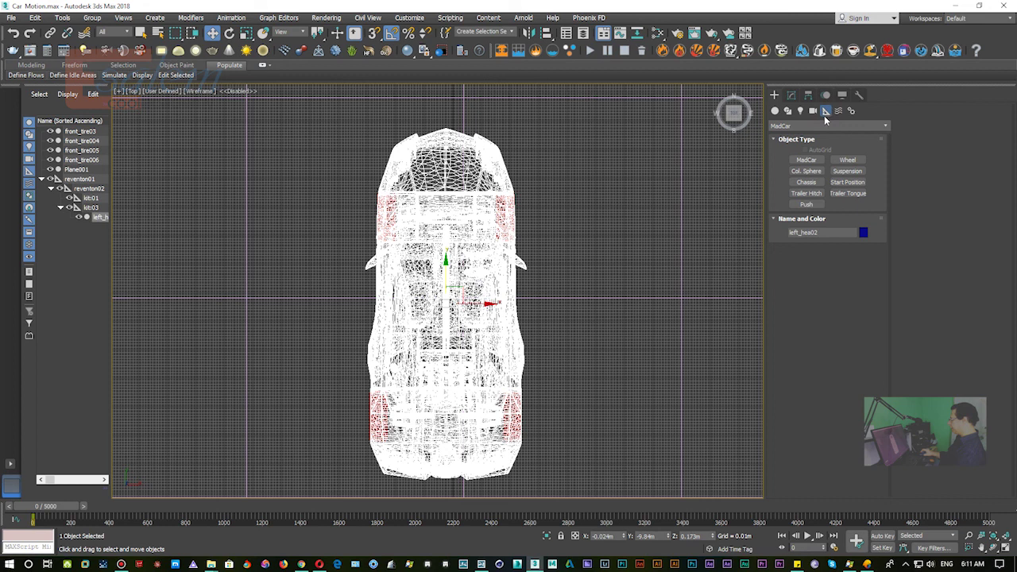
click(812, 126)
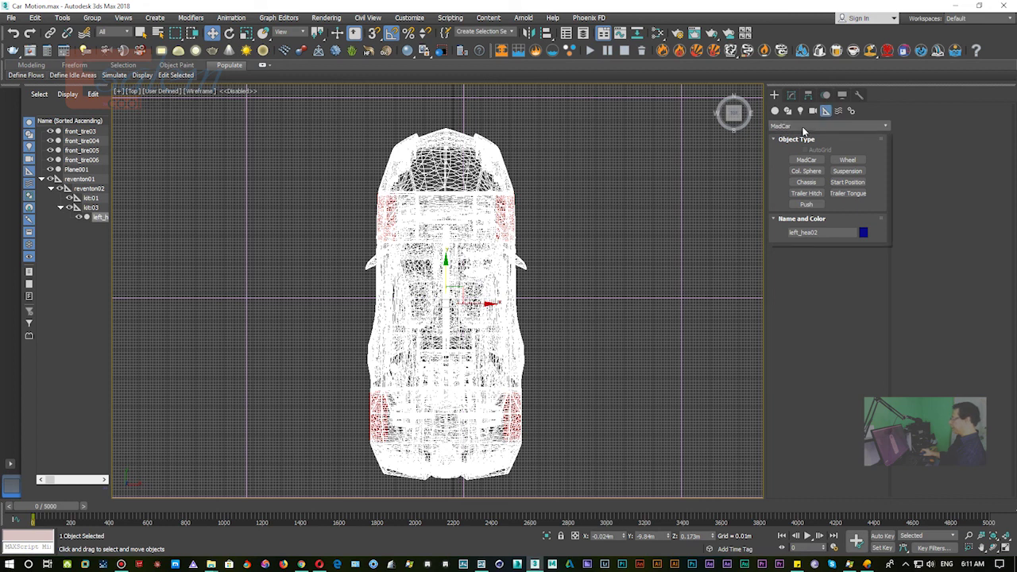
click(802, 222)
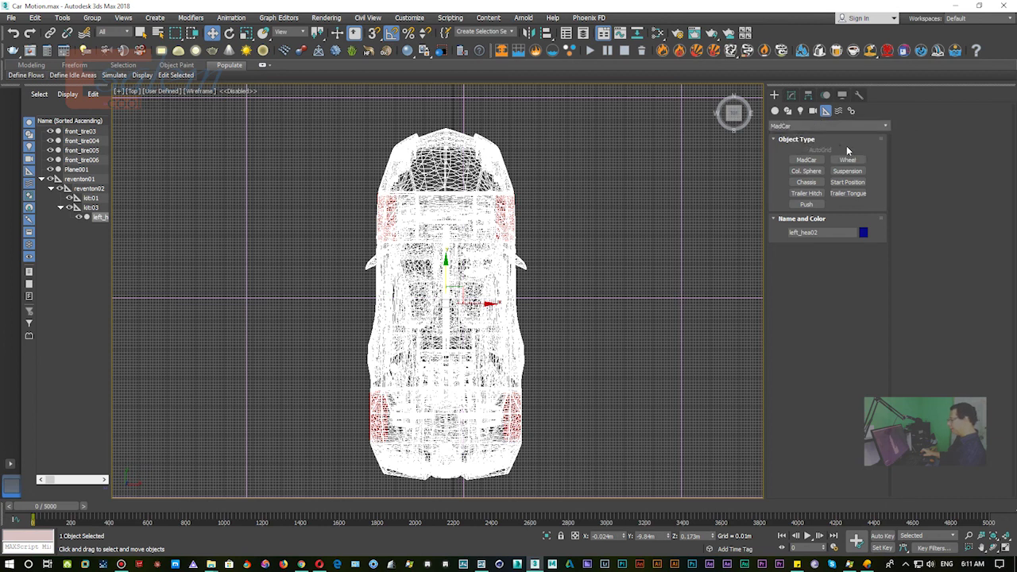
Hide the car body with Hide Selection, leaving only the tyres.
click(443, 214)
key(ctrl+z)
right_click(442, 209)
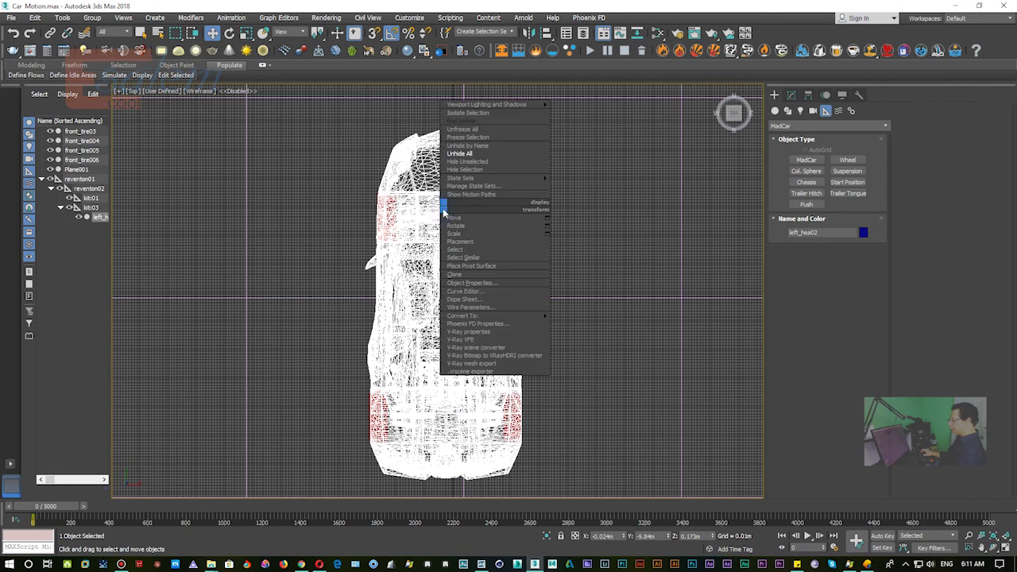
click(487, 169)
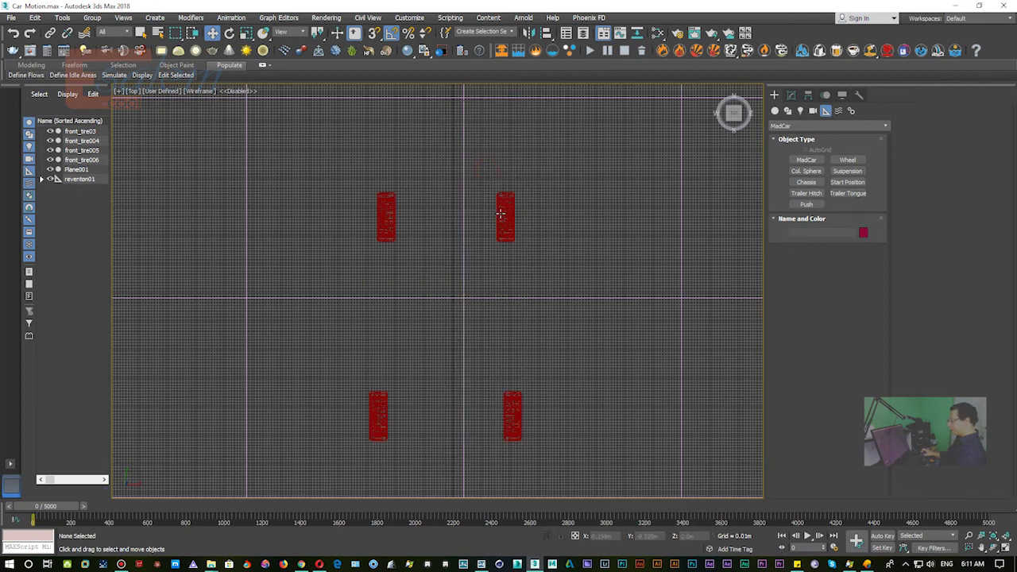
Check each of the four tyres, then zoom to front_tire03.
click(502, 216)
click(384, 227)
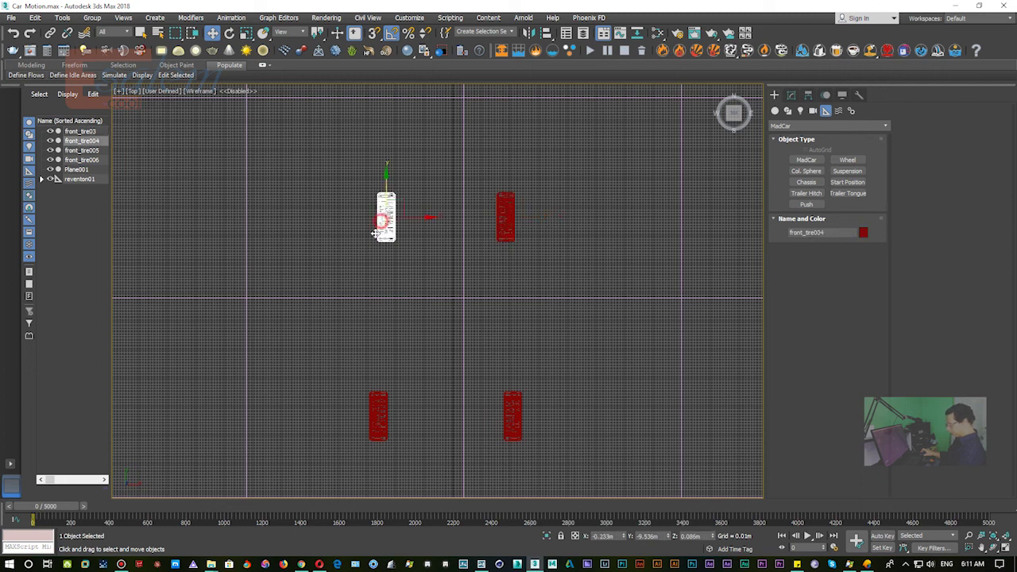
click(374, 416)
click(502, 423)
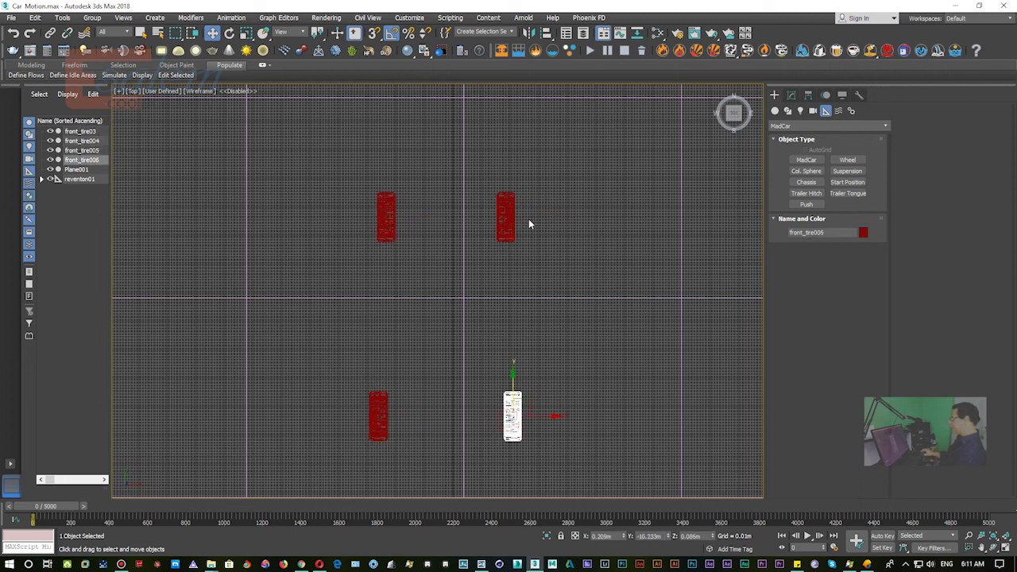
click(507, 215)
key(z)
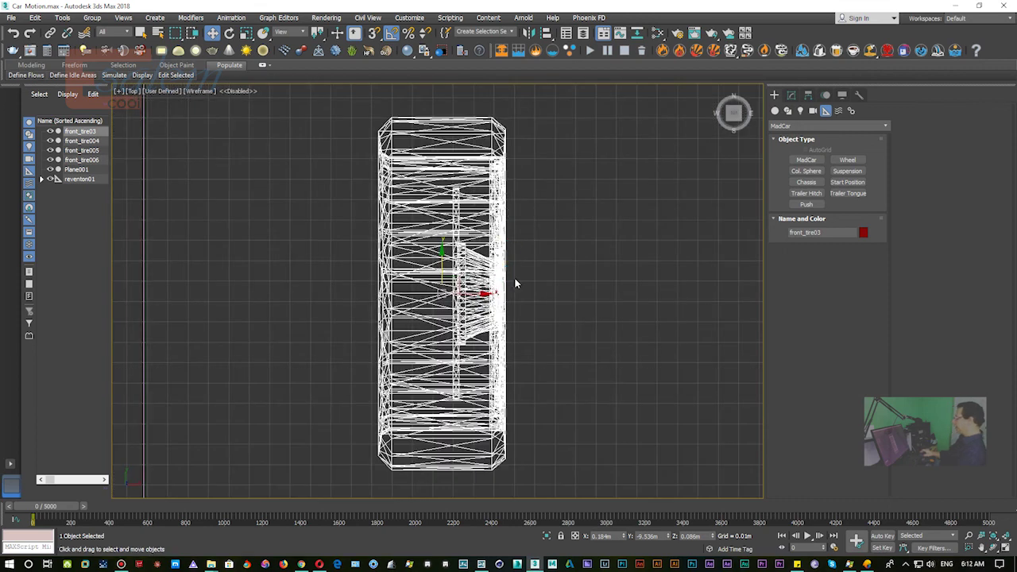
Draw MadCar Wheel_001 over front_tire03 at radius 0.09m and width 0.037m.
click(847, 160)
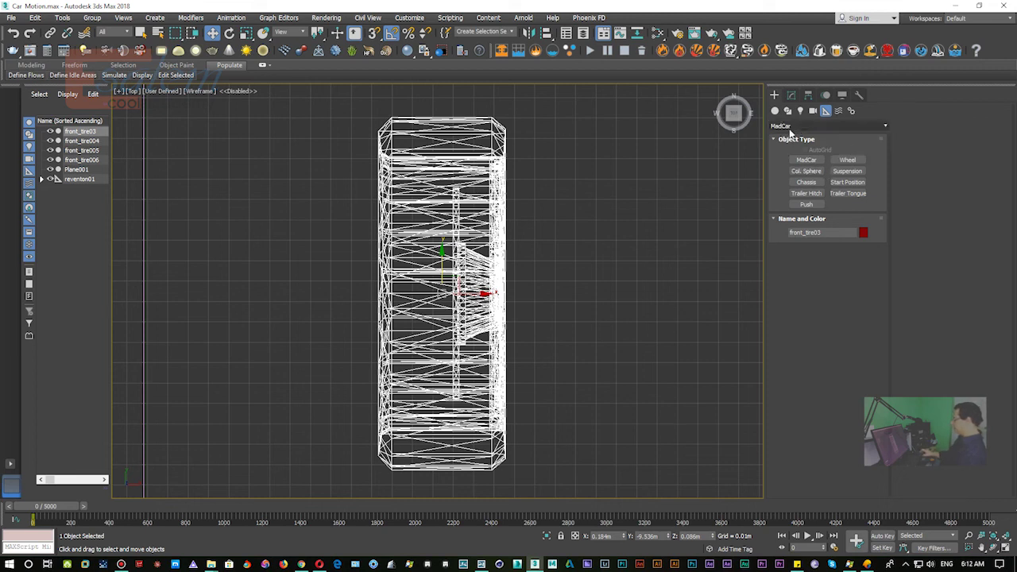
click(856, 164)
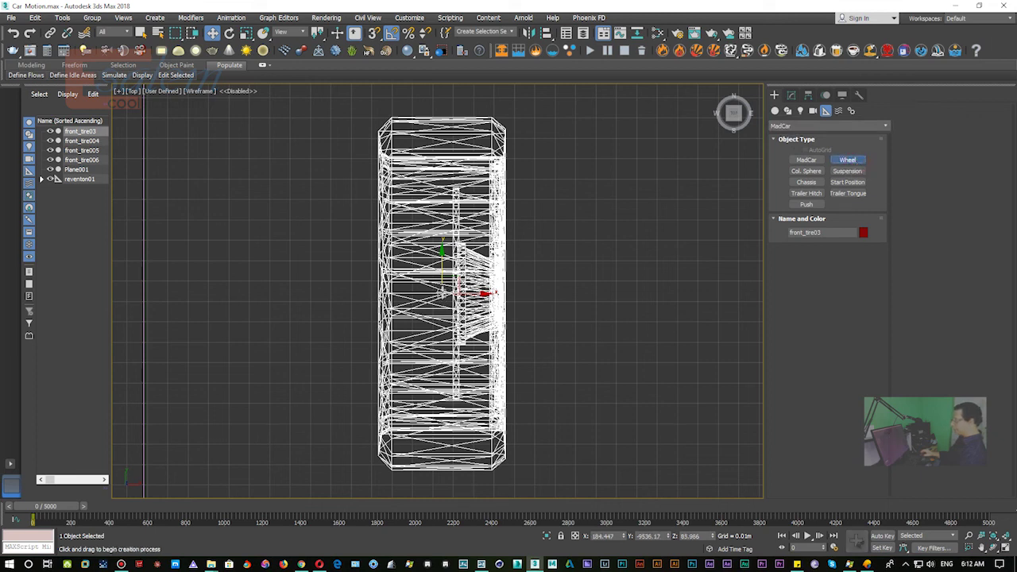
click(438, 294)
drag(480, 353, 516, 475)
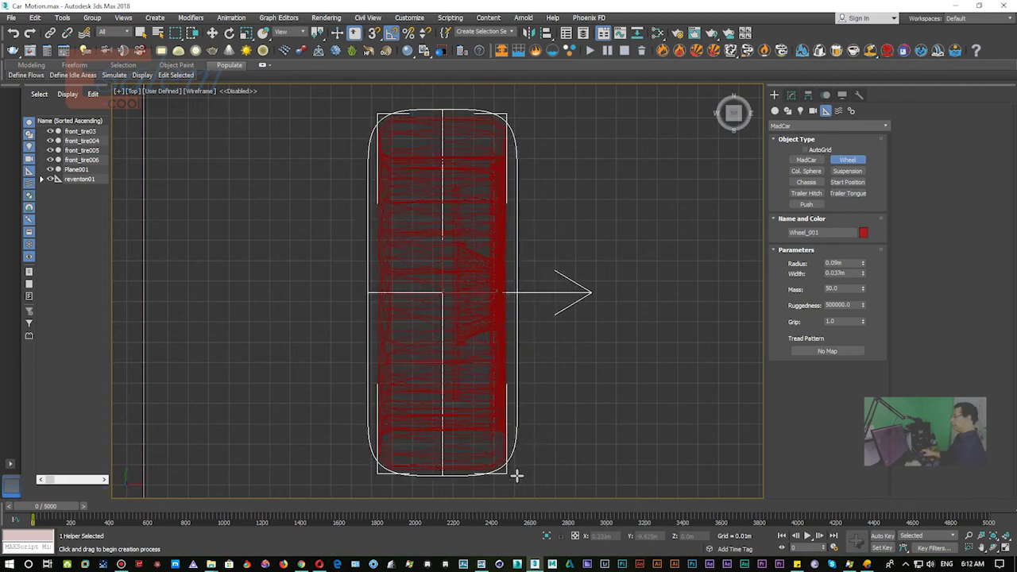
click(516, 475)
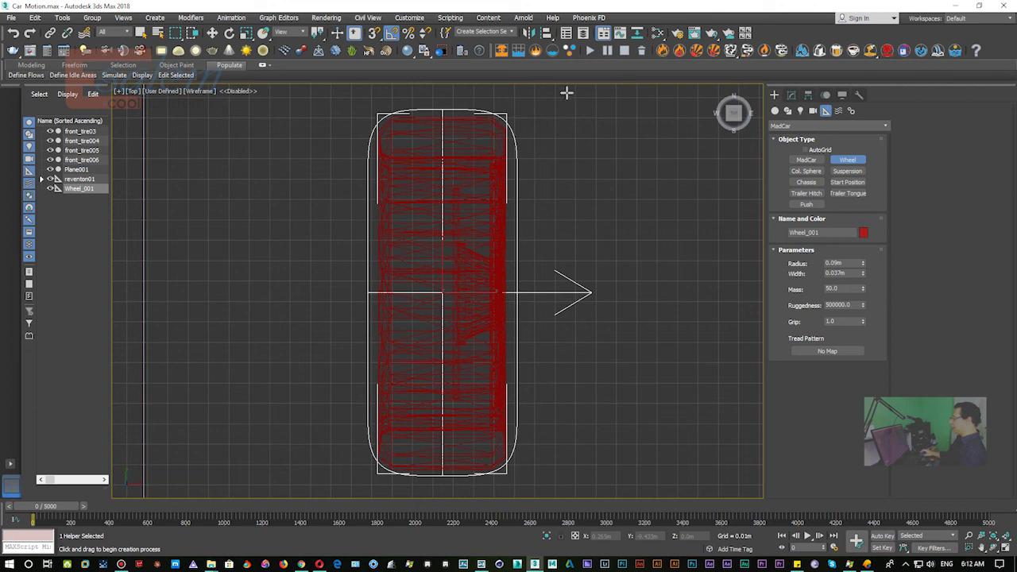
Align Wheel_001's position to front_tire03.
click(545, 34)
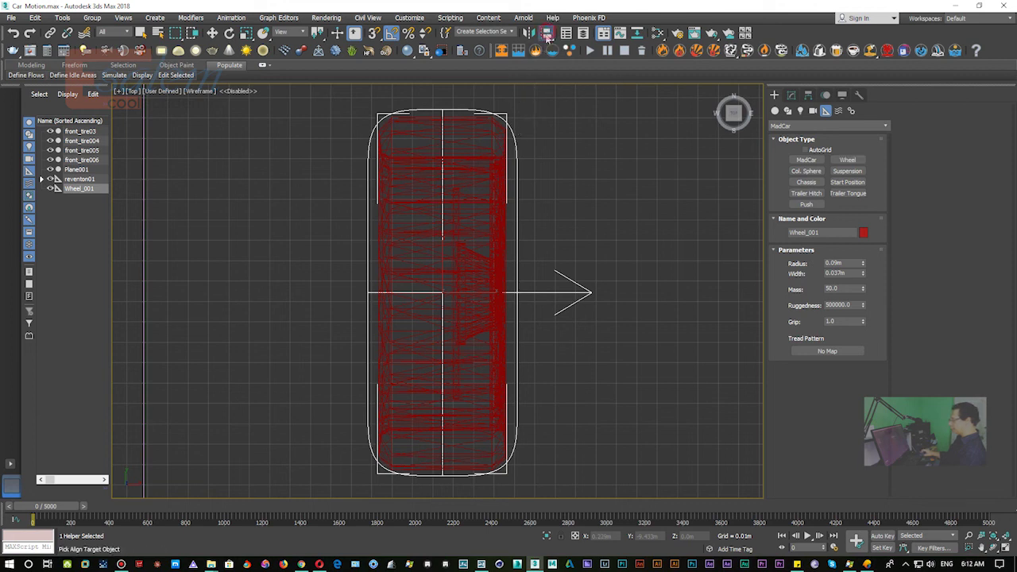
click(479, 159)
click(482, 217)
click(478, 216)
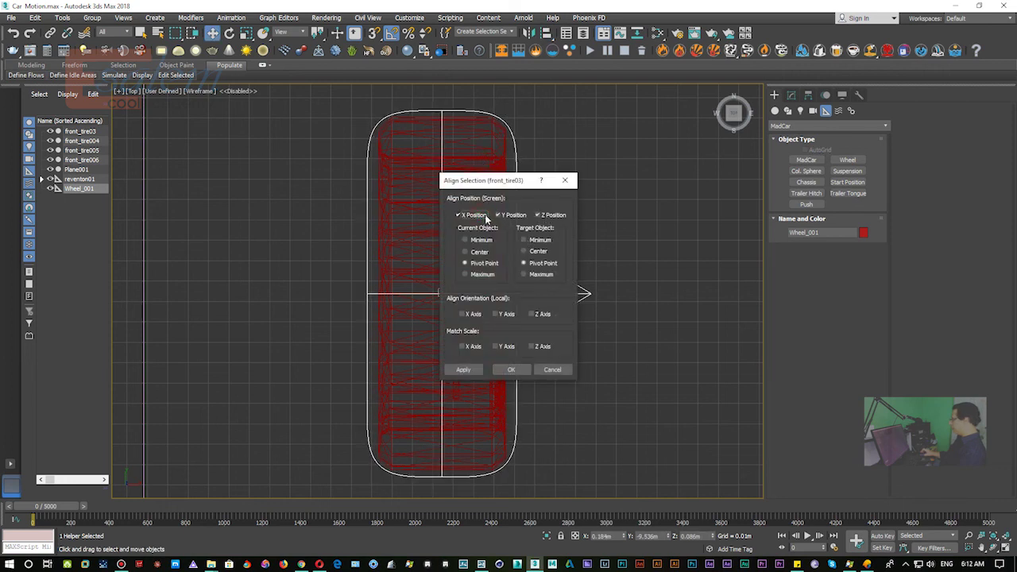
click(464, 370)
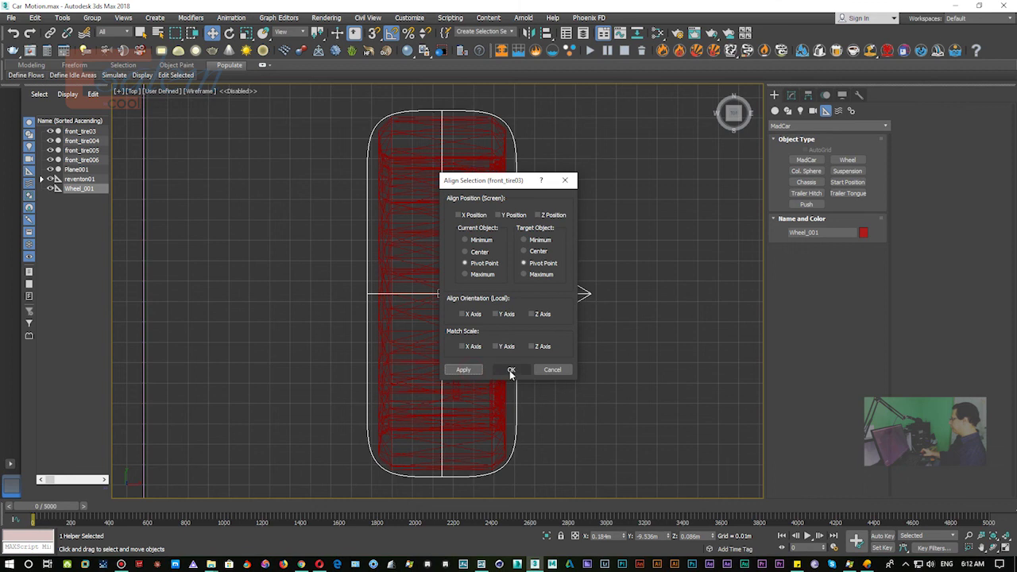
click(511, 370)
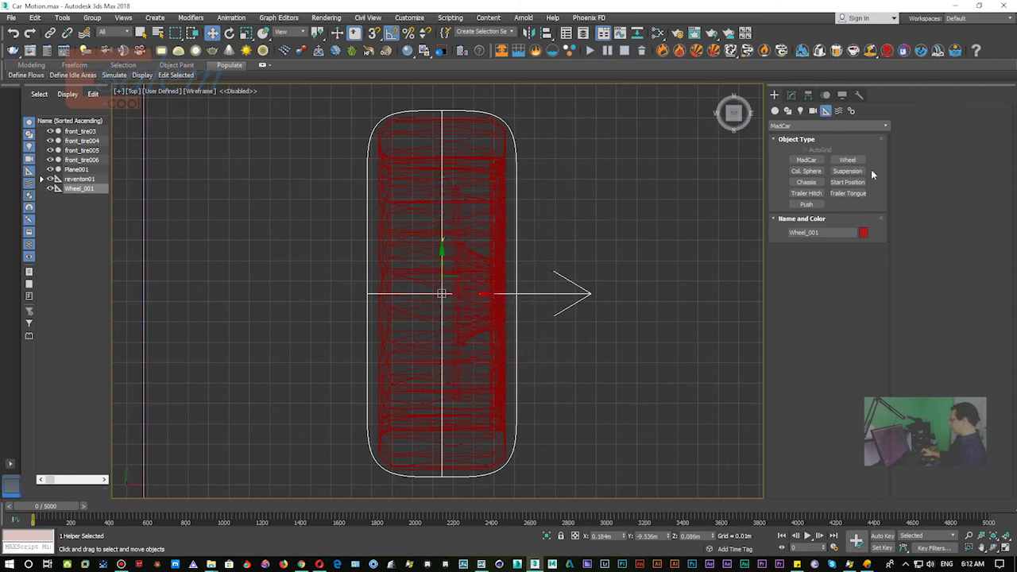
Set Wheel_001's radius to 0.089m and width to 0.032m.
click(792, 96)
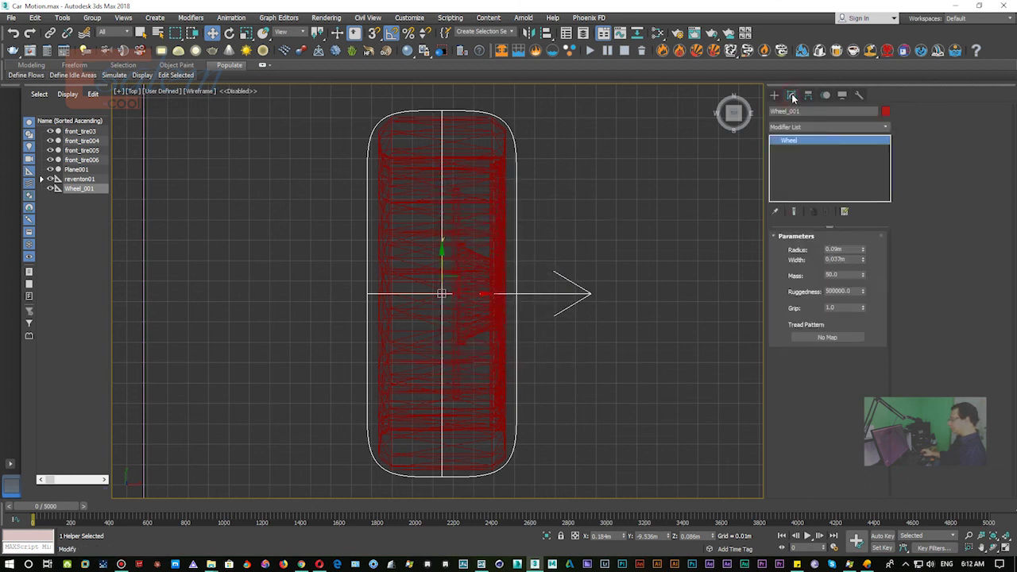
click(864, 253)
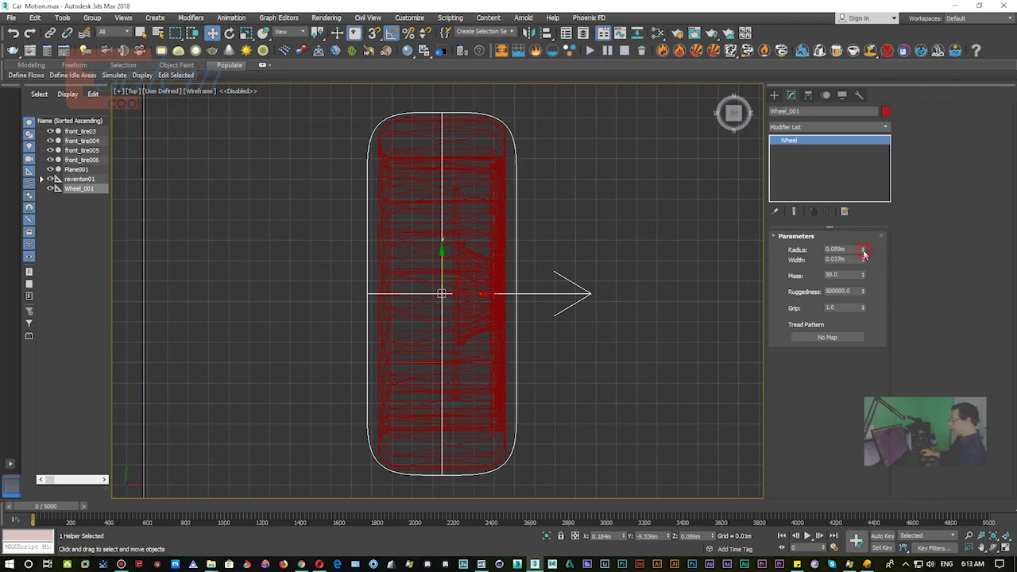
click(864, 262)
click(864, 261)
click(863, 261)
click(864, 262)
click(864, 261)
click(863, 262)
click(864, 262)
click(864, 261)
click(864, 261)
Shift-drag a clone of Wheel_001 over to the left front tire.
middle_drag(435, 270, 529, 274)
scroll(529, 275, down, 3)
middle_drag(445, 278, 530, 302)
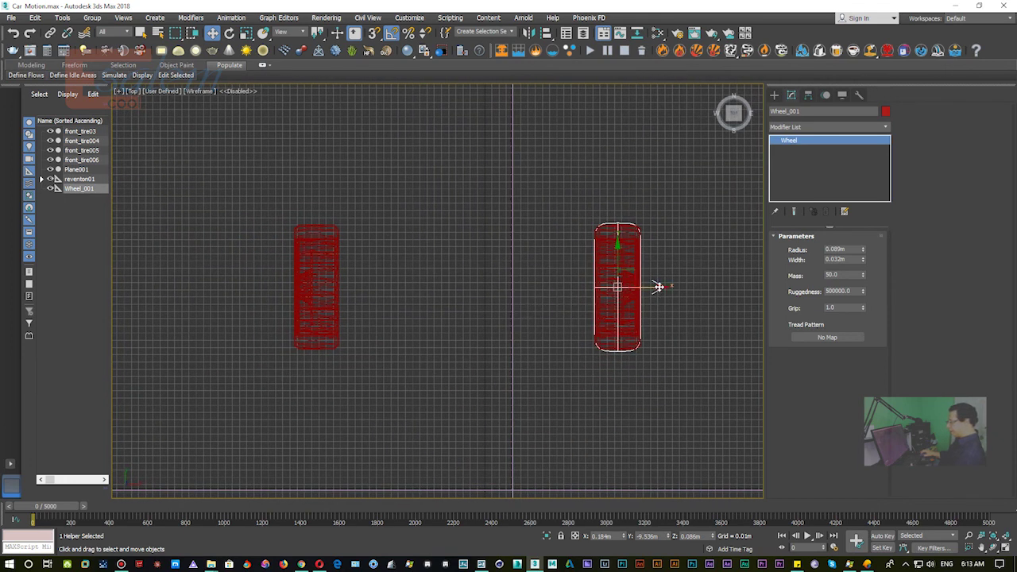
drag(659, 287, 359, 280)
Create the clone as an Instance and rotate Wheel_002 to mirror the original.
click(453, 260)
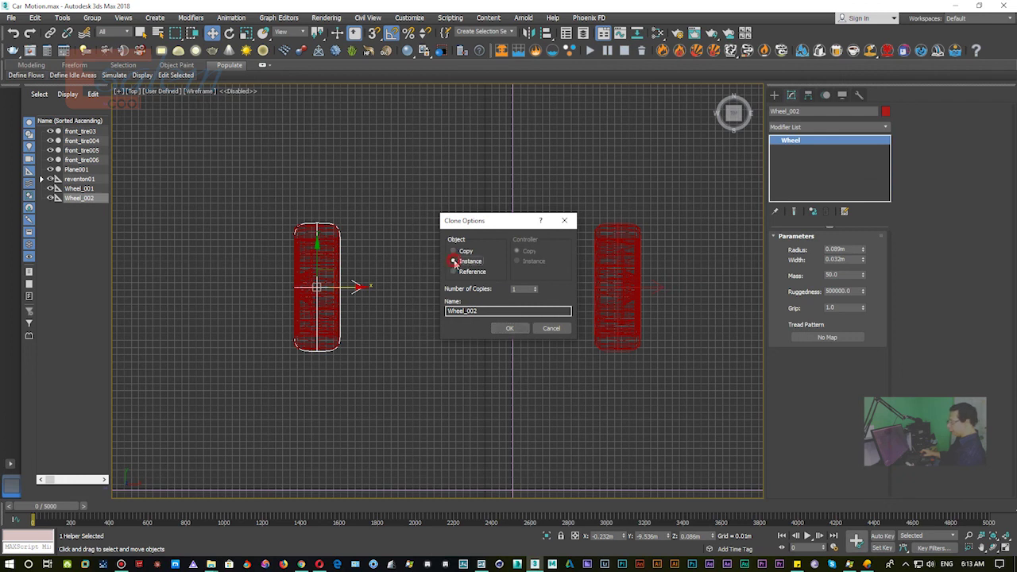
click(516, 328)
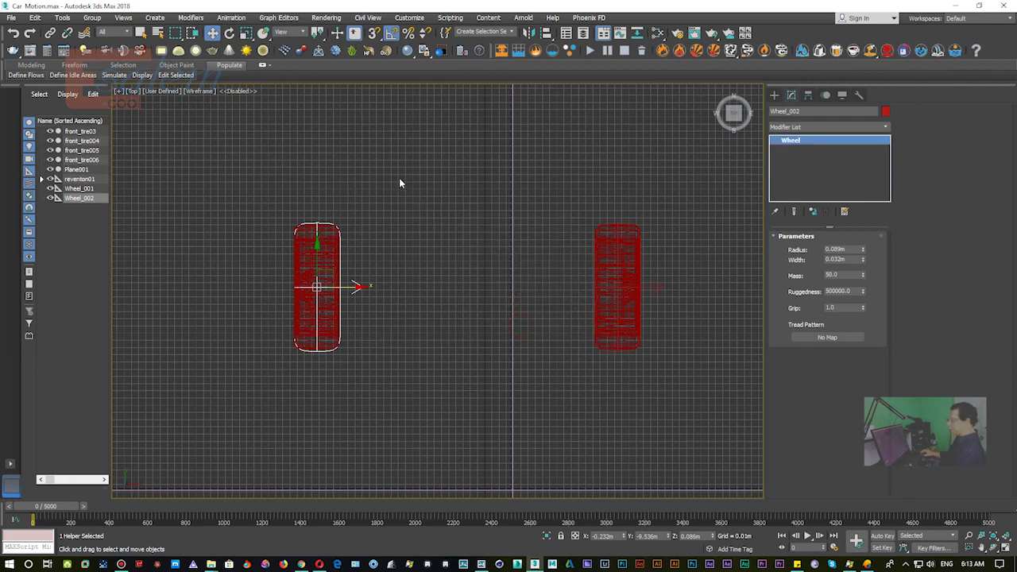
key(e)
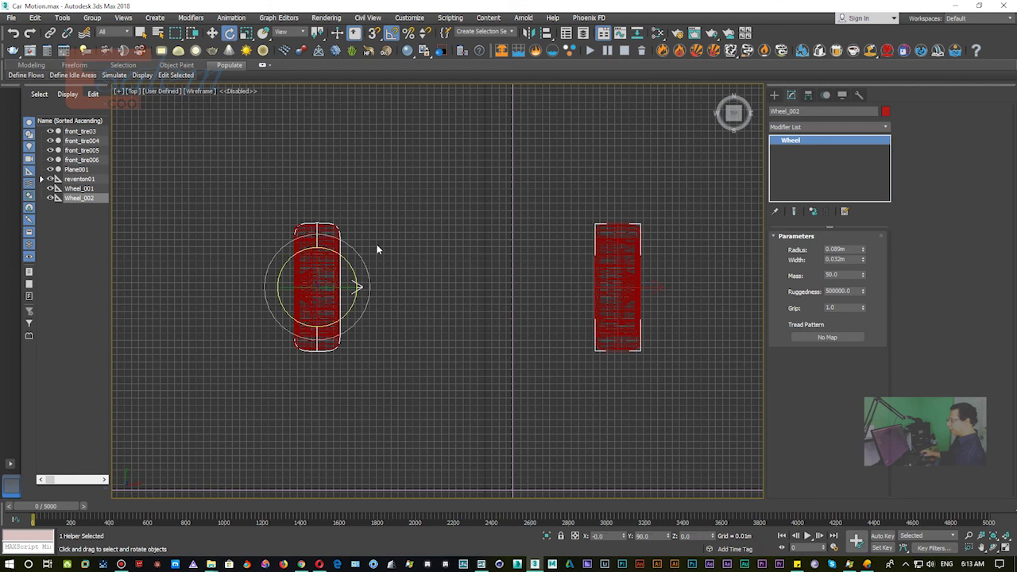
mouse_move(358, 287)
mouse_down()
mouse_move(326, 240)
mouse_move(210, 266)
mouse_move(191, 250)
mouse_up()
Align Wheel_002 to front_tire004 in X, Y and Z position.
click(546, 32)
click(330, 251)
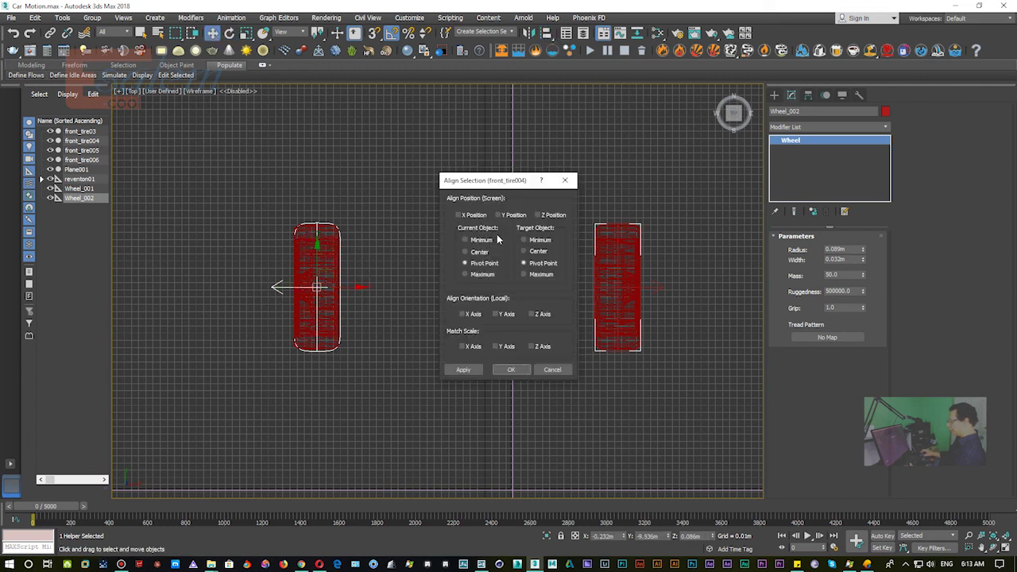
click(473, 215)
click(509, 216)
click(549, 215)
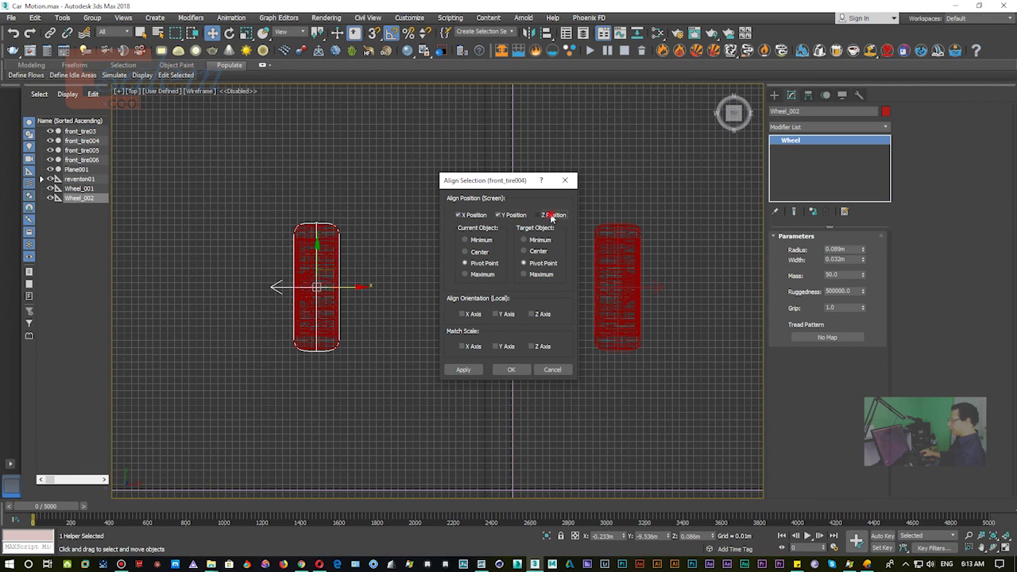
click(467, 370)
click(511, 370)
middle_drag(394, 374, 433, 255)
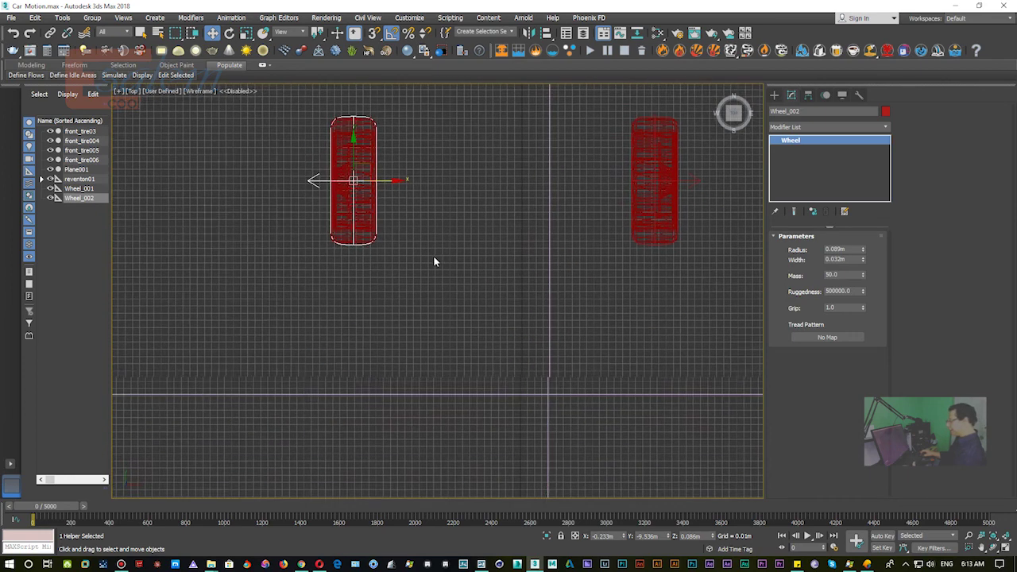
scroll(433, 263, down, 3)
middle_drag(432, 334, 502, 302)
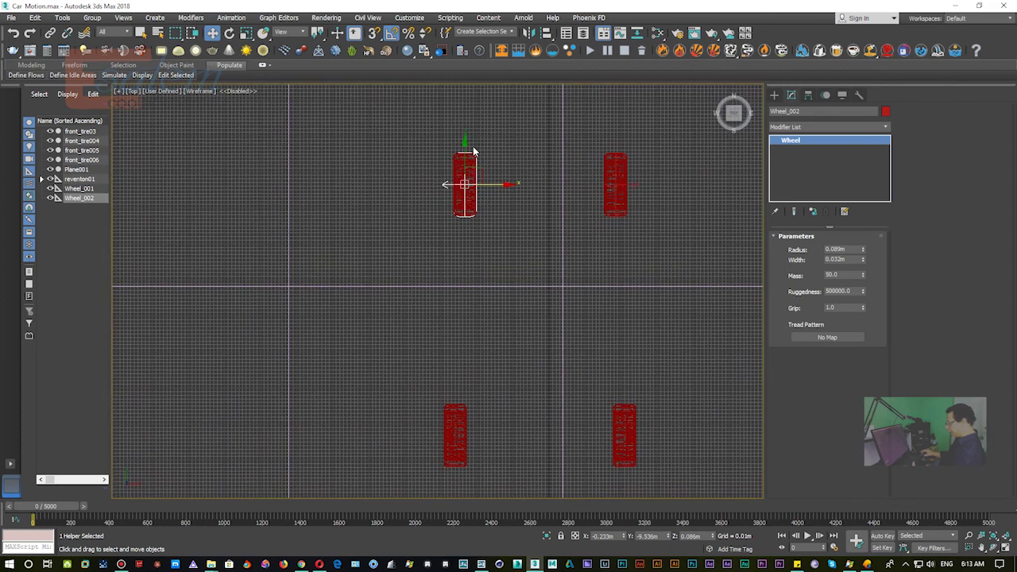
Copy the Wheel_002 helper down to the rear tire as an independent copy, Wheel_003.
drag(465, 146, 462, 410)
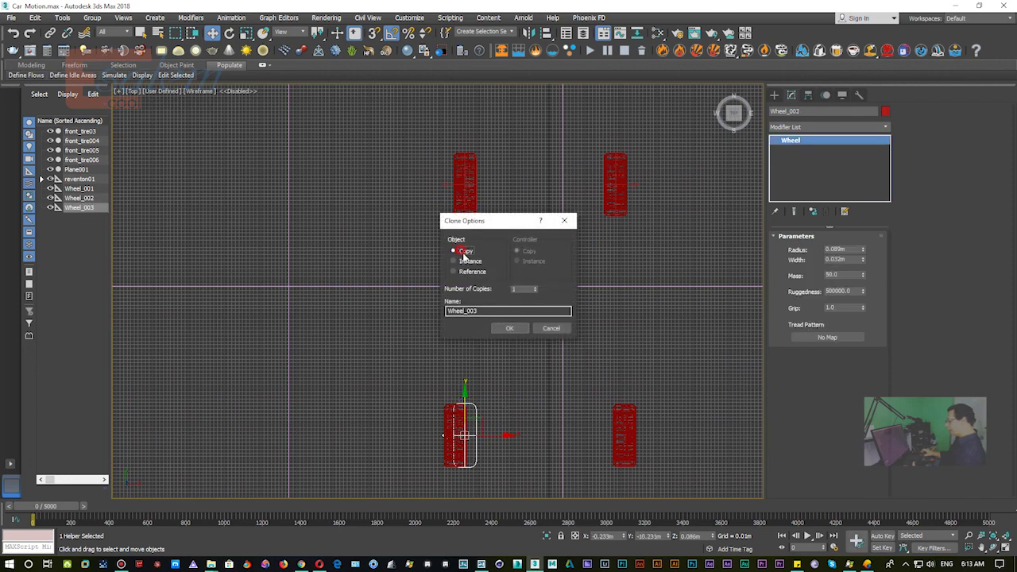
click(517, 329)
middle_drag(493, 356, 468, 288)
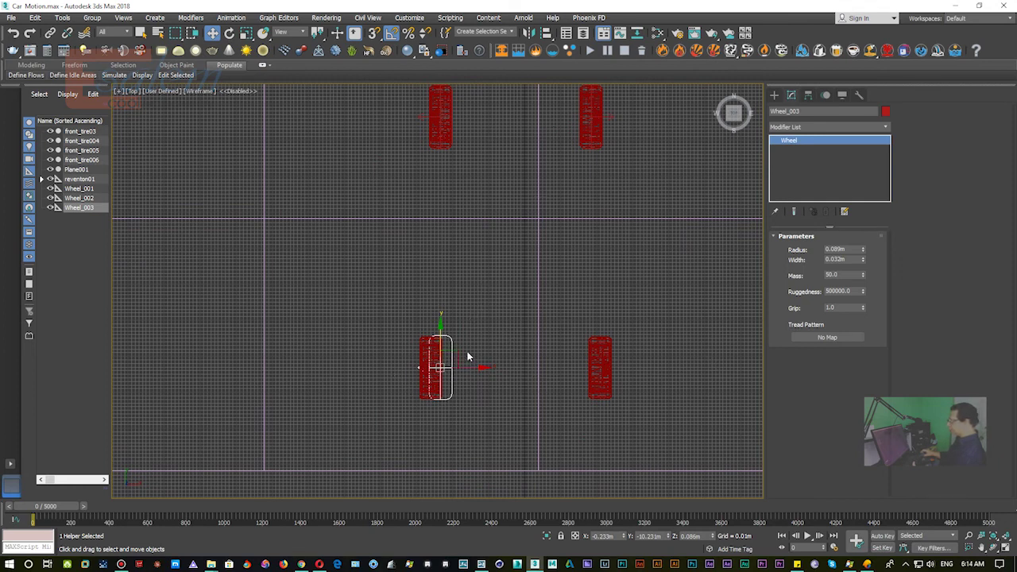
middle_drag(469, 356, 507, 323)
scroll(507, 324, up, 5)
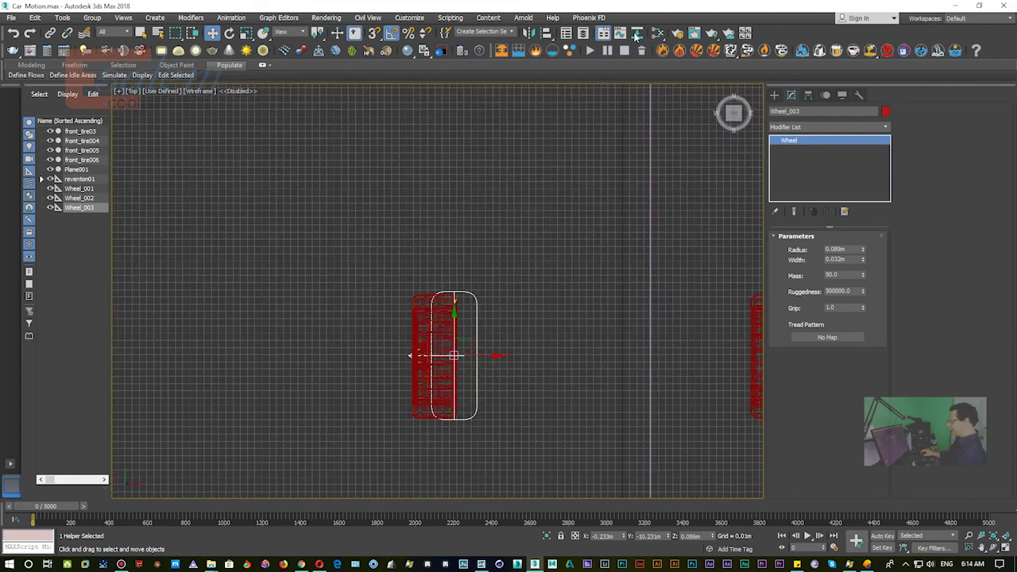
Align Wheel_003 to front_tire005 on X, Y and Z Position.
click(547, 33)
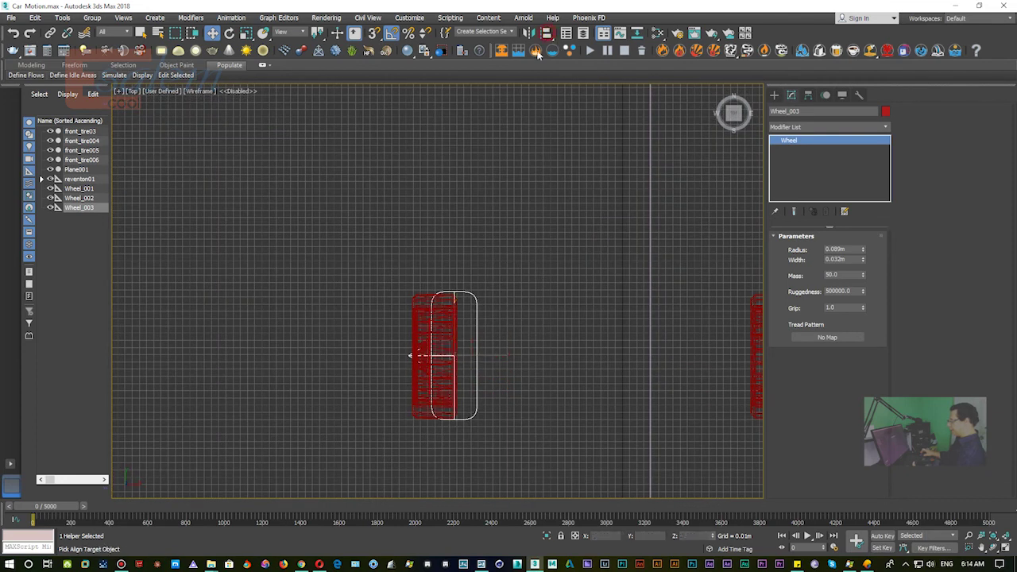
click(419, 315)
click(461, 215)
click(513, 215)
click(548, 214)
click(463, 370)
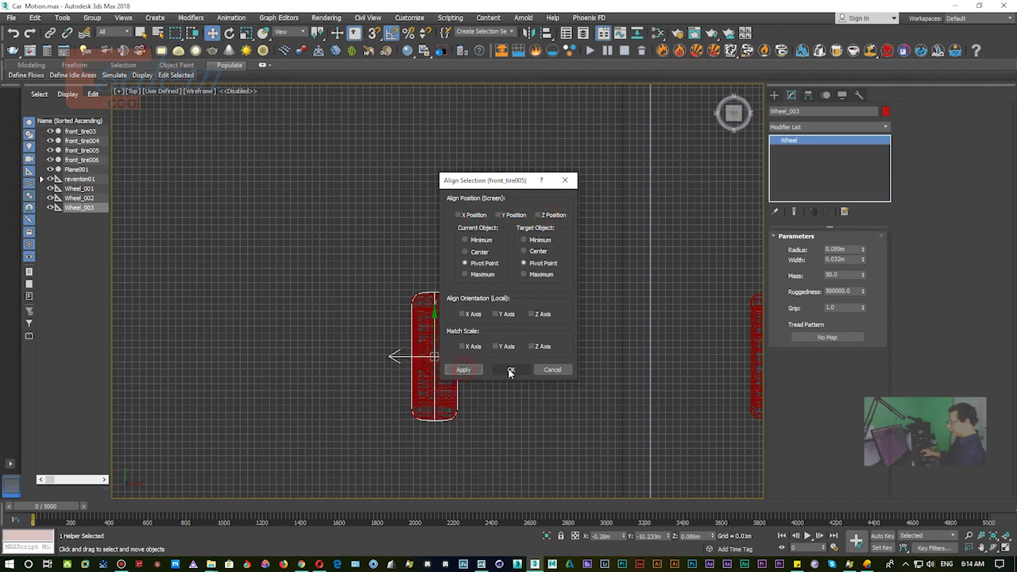
click(510, 371)
mouse_move(511, 368)
middle_down()
mouse_move(359, 339)
mouse_move(332, 344)
middle_up()
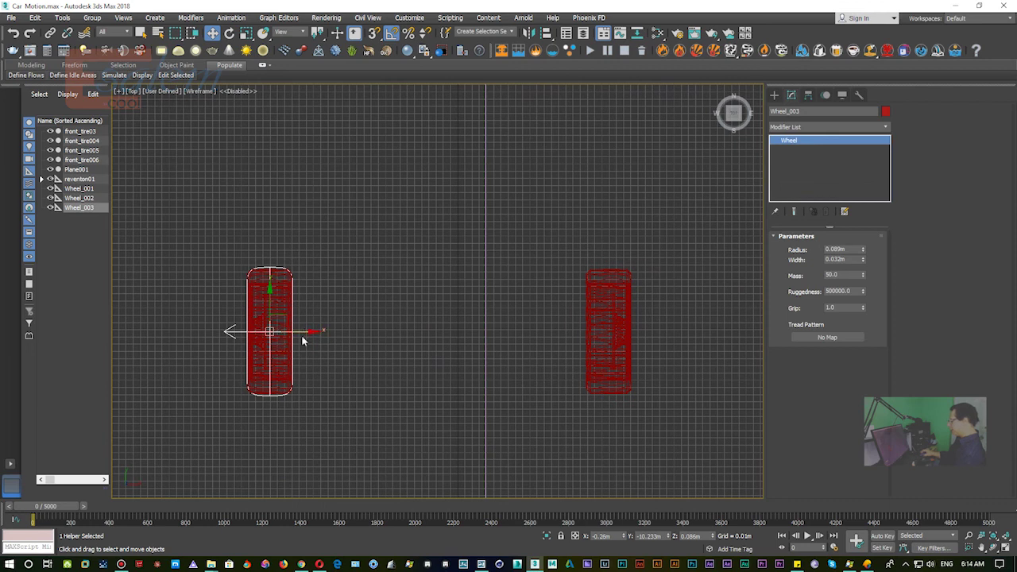
scroll(310, 343, up, 3)
scroll(318, 348, down, 3)
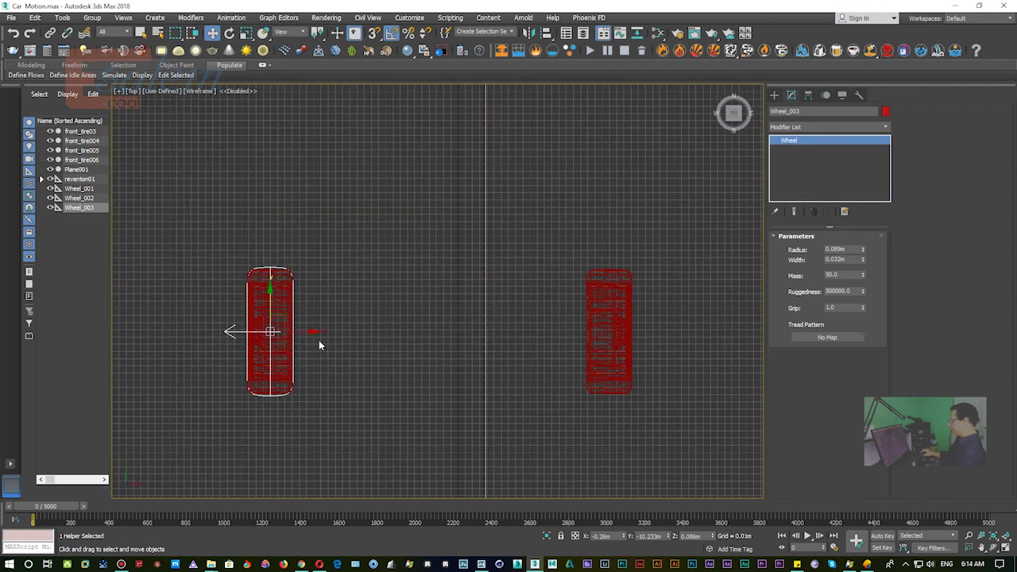
Instance the wheel helper onto the rear right tire as Wheel_004 and rotate it outward.
drag(313, 332, 651, 331)
click(478, 265)
click(510, 328)
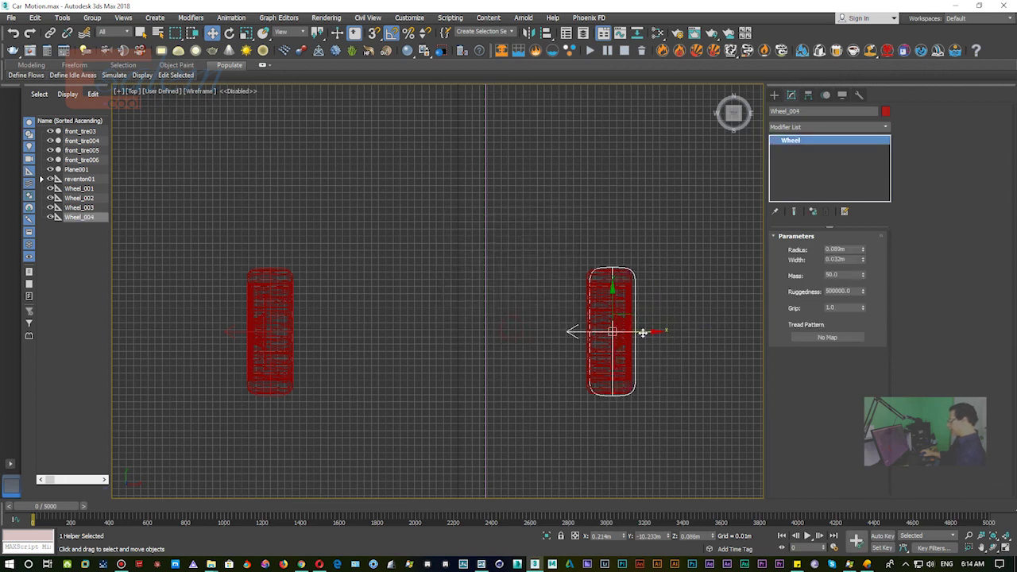
key(e)
mouse_move(657, 325)
mouse_down()
mouse_move(588, 271)
mouse_move(547, 265)
mouse_up()
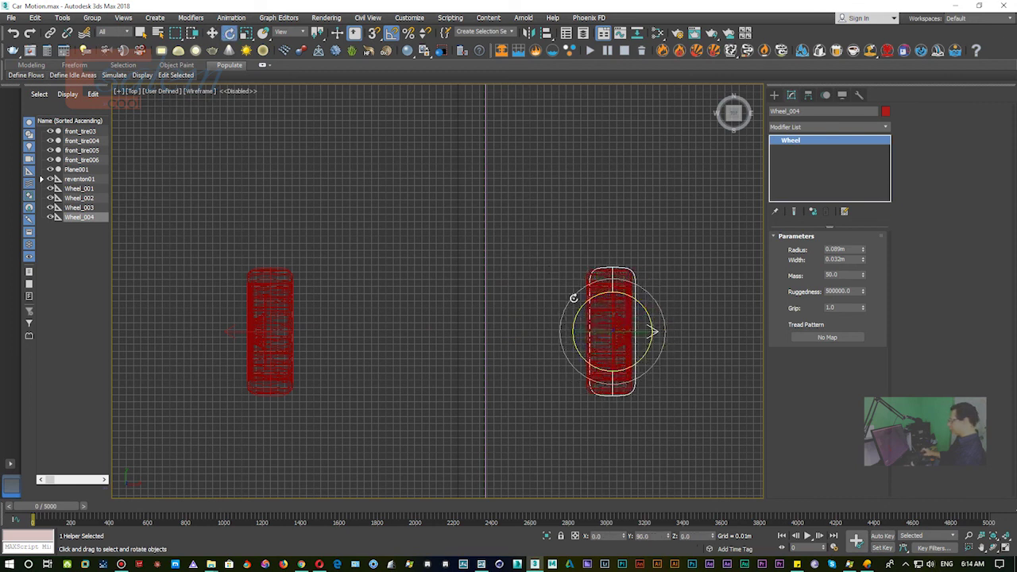
Align Wheel_004 to front_tire006 on X, Y and Z Position.
click(545, 34)
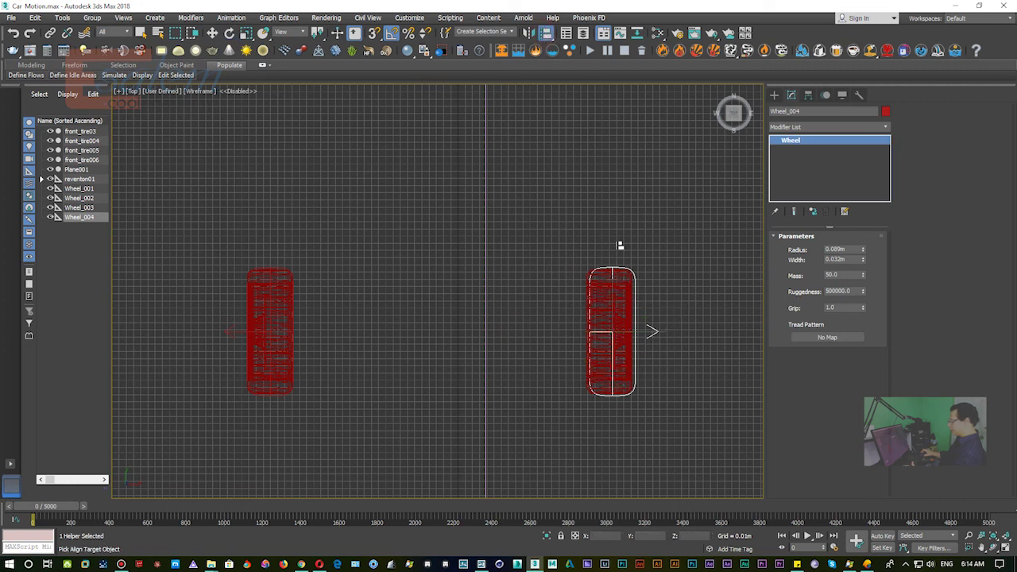
click(626, 286)
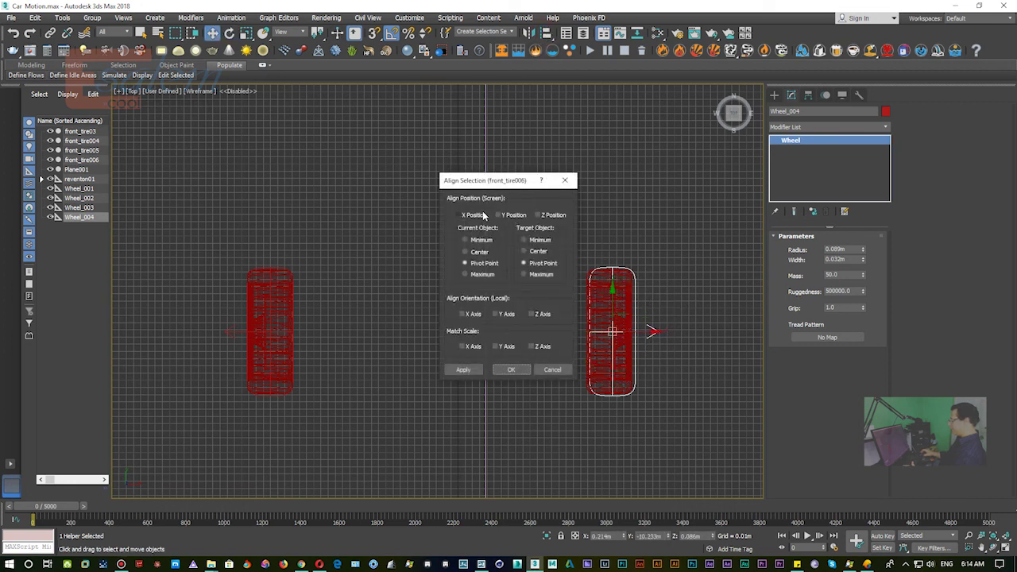
click(482, 216)
click(512, 215)
click(550, 214)
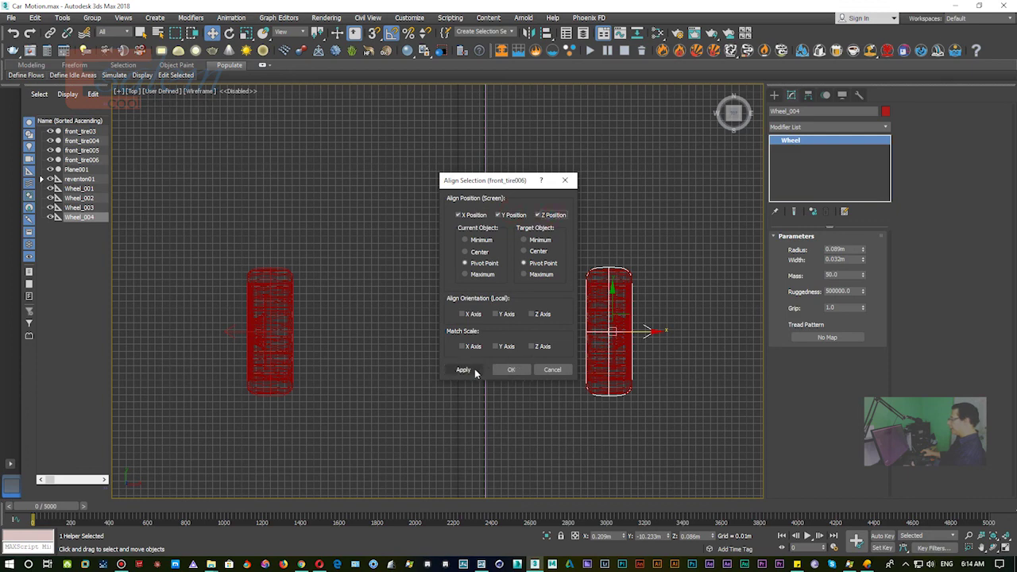
click(511, 370)
mouse_move(565, 307)
middle_down()
mouse_move(531, 336)
mouse_move(535, 371)
mouse_move(456, 339)
middle_up()
scroll(556, 306, down, 5)
scroll(524, 366, down, 2)
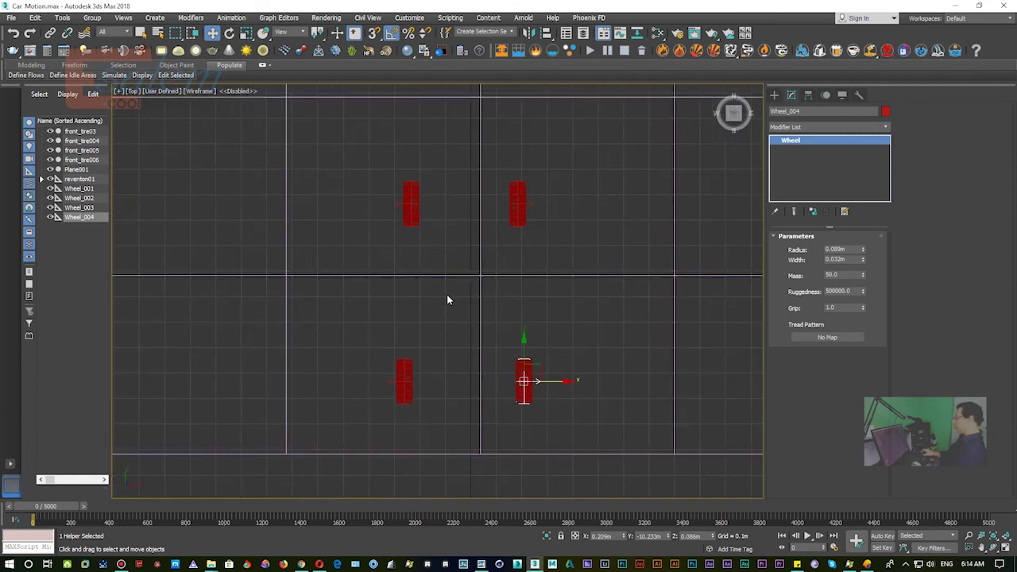
Create a MadCar Suspension helper over the top-right tire.
click(777, 95)
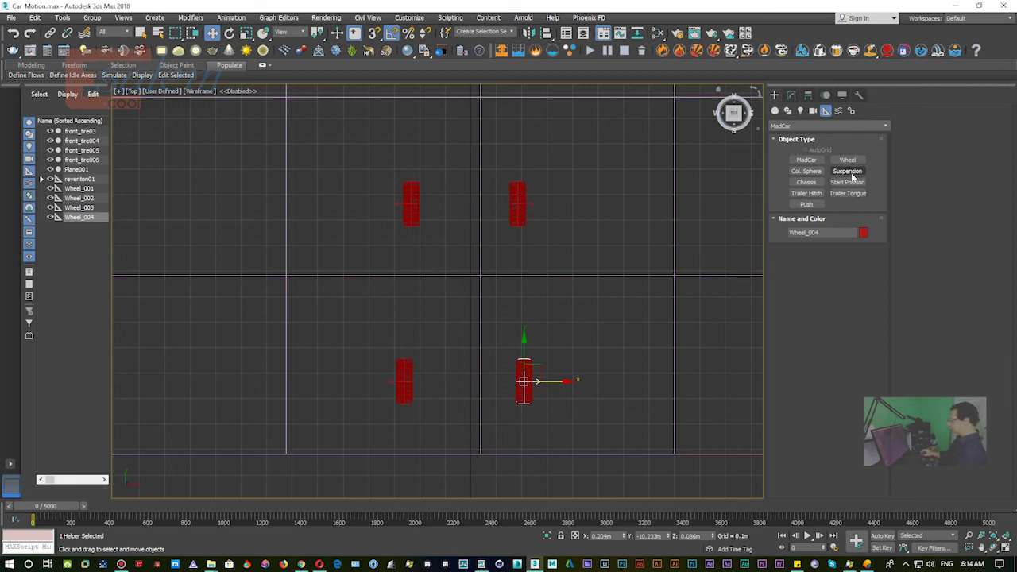
click(851, 176)
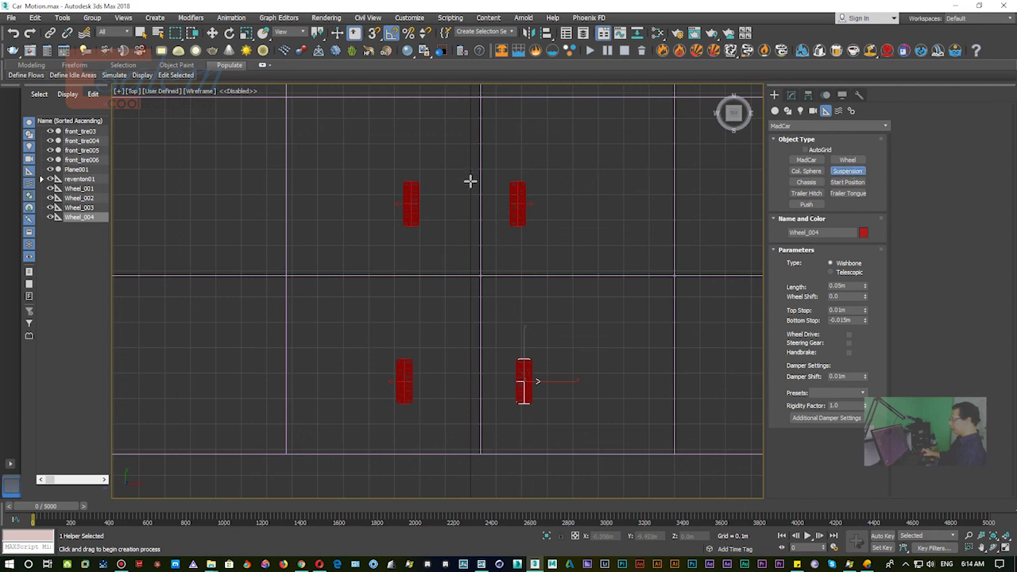
drag(517, 202, 546, 221)
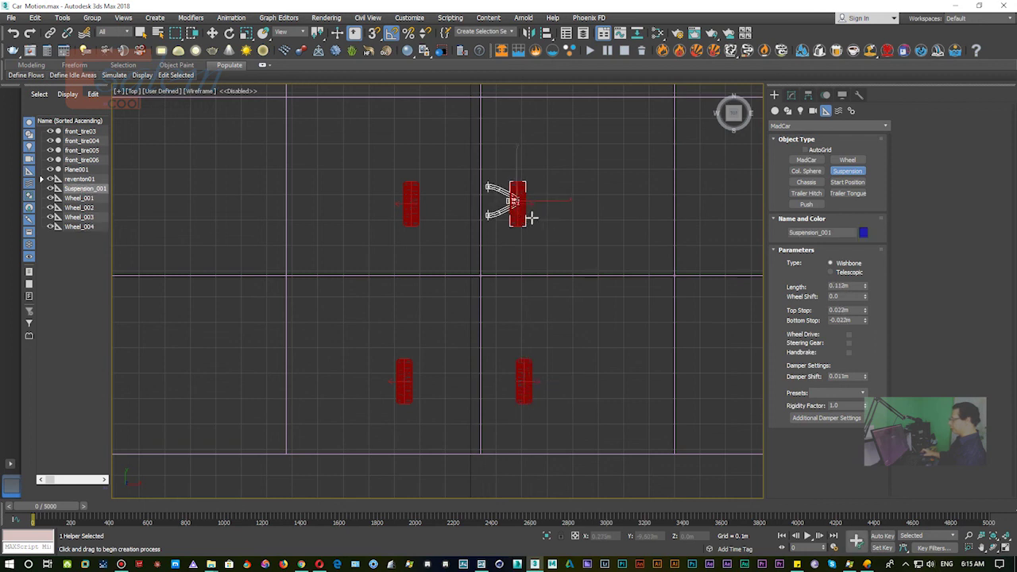
Align Suspension_001 to front_tire03 on X, Y and Z Position.
click(547, 34)
click(521, 187)
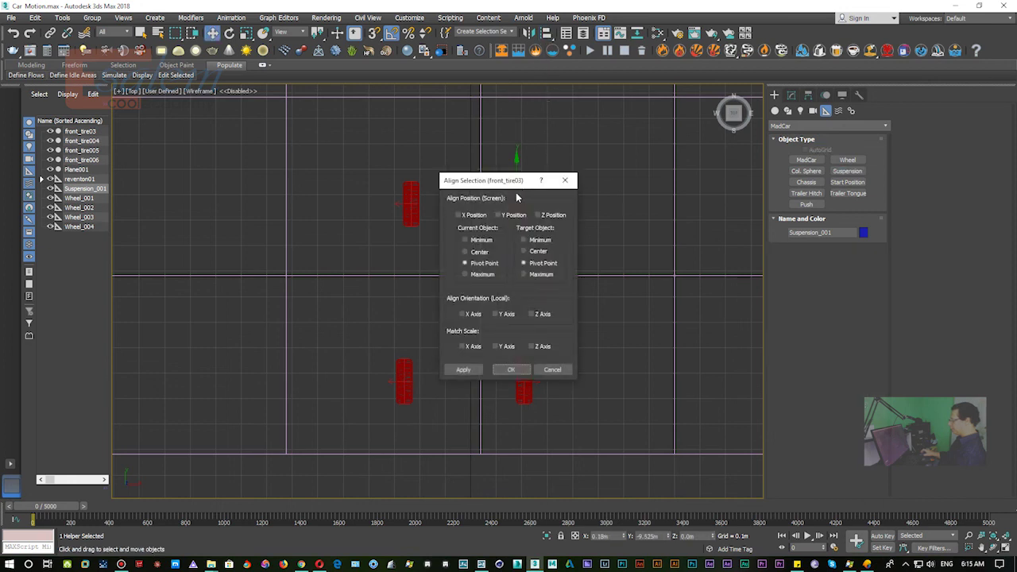
click(481, 216)
click(513, 215)
click(550, 215)
click(477, 370)
click(502, 369)
middle_drag(499, 221, 516, 229)
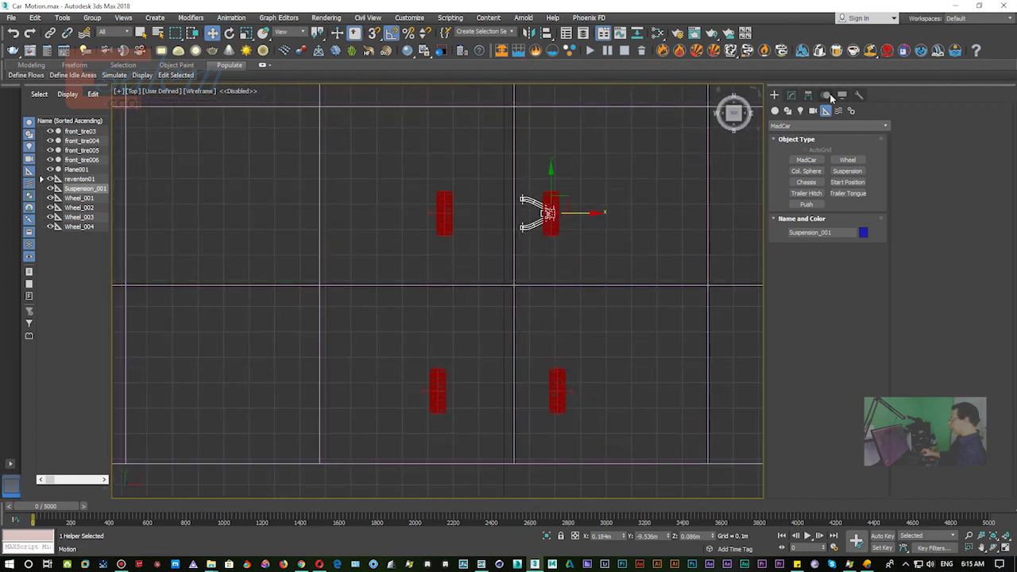
Enable Wheel Drive and Steering Gear on Suspension_001 and realign its Z Position to front_tire03.
click(791, 95)
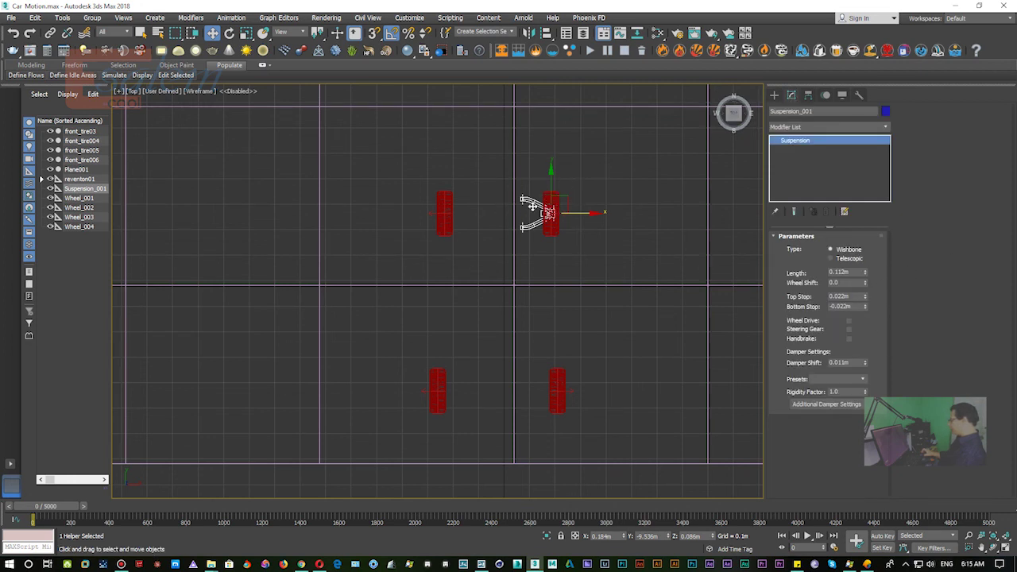
click(848, 330)
click(547, 34)
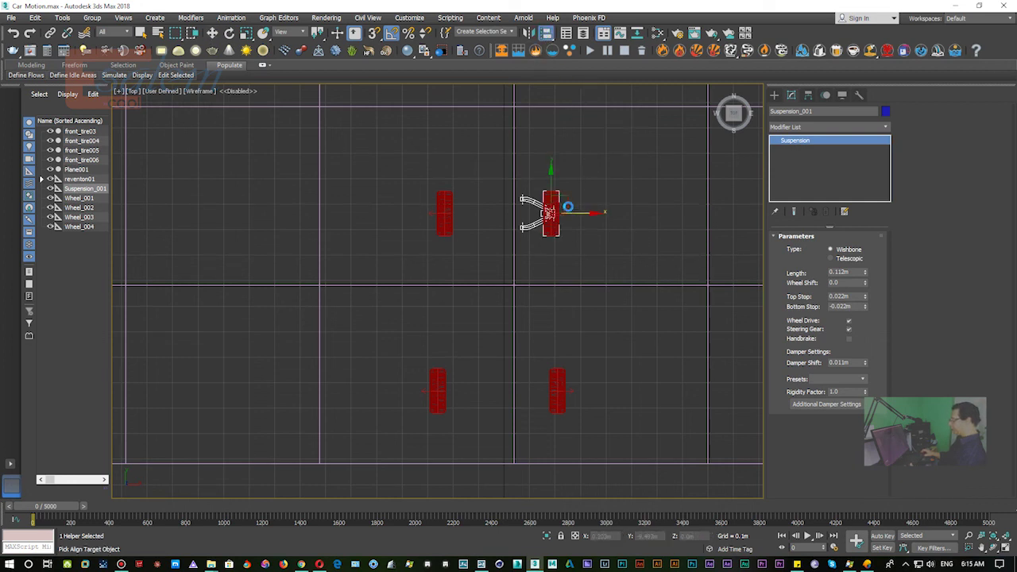
click(556, 210)
click(547, 218)
click(511, 369)
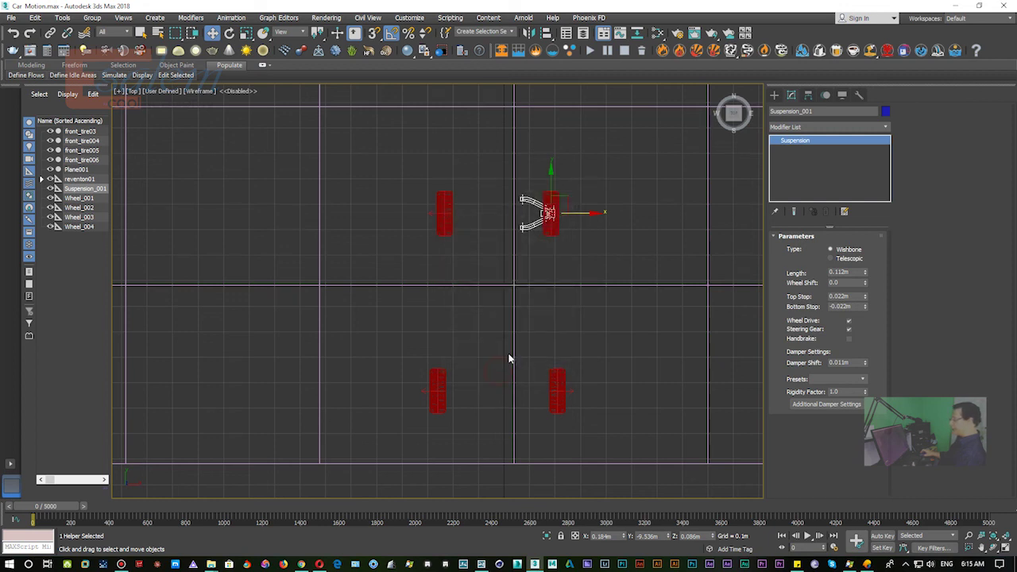
Clone the suspension onto the upper-left tire and rotate it 180° to face the other way.
shift+drag(593, 214, 493, 213)
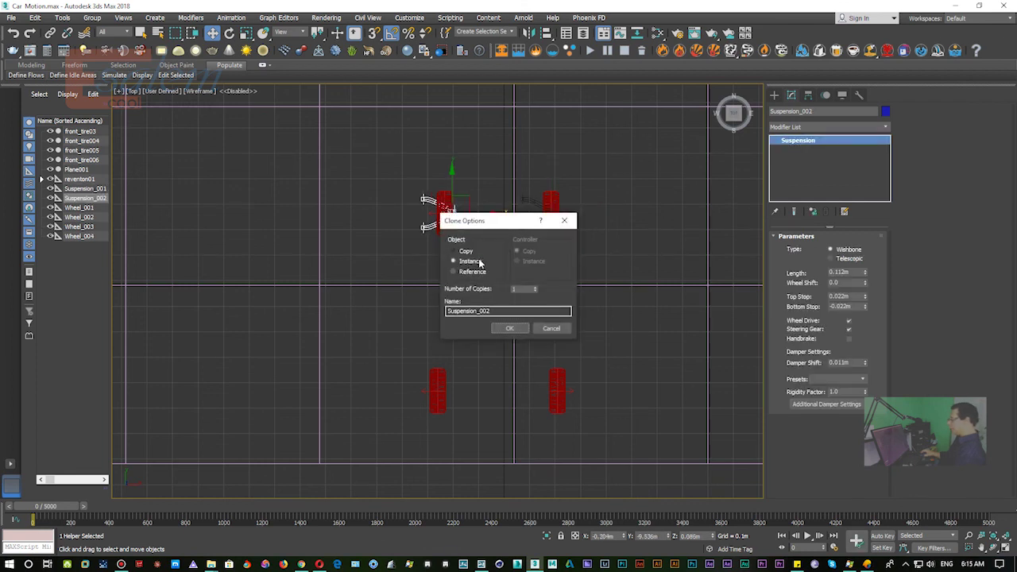
click(511, 328)
key(e)
mouse_move(479, 186)
mouse_down()
mouse_move(506, 221)
mouse_move(526, 279)
mouse_up()
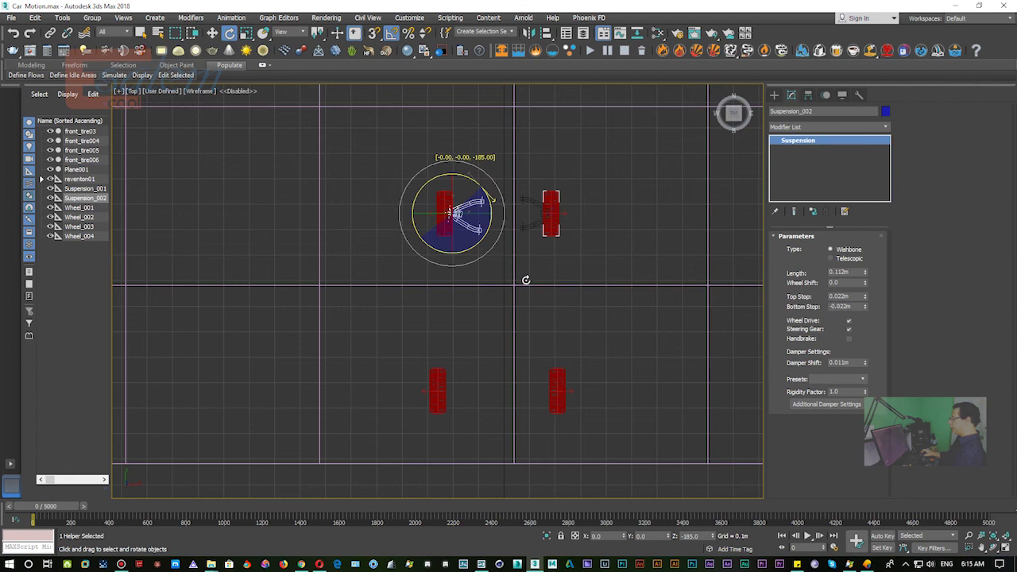
drag(526, 278, 526, 278)
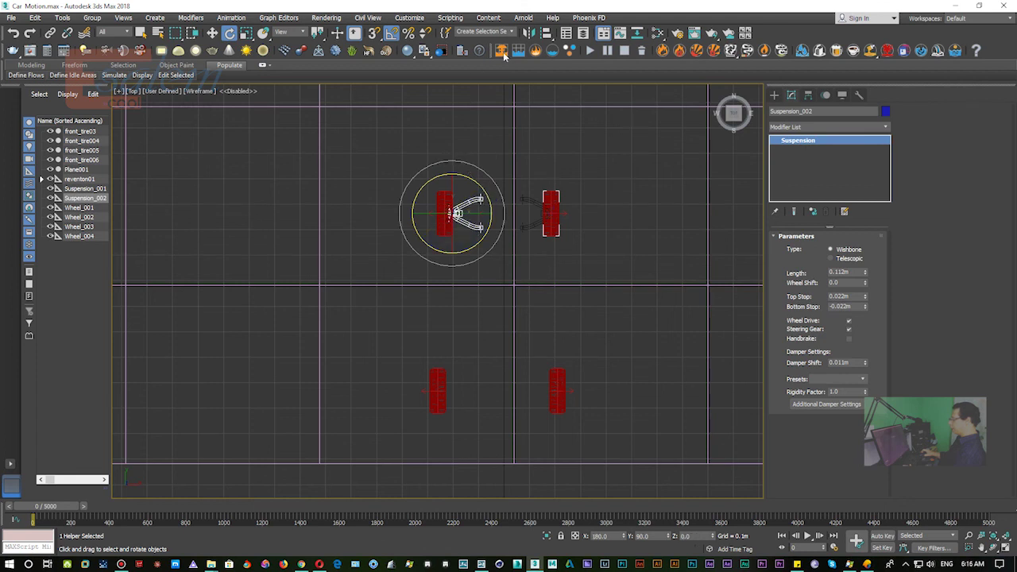
Align Suspension_002 to the upper-left tire front_tire004, including Y Position.
click(546, 34)
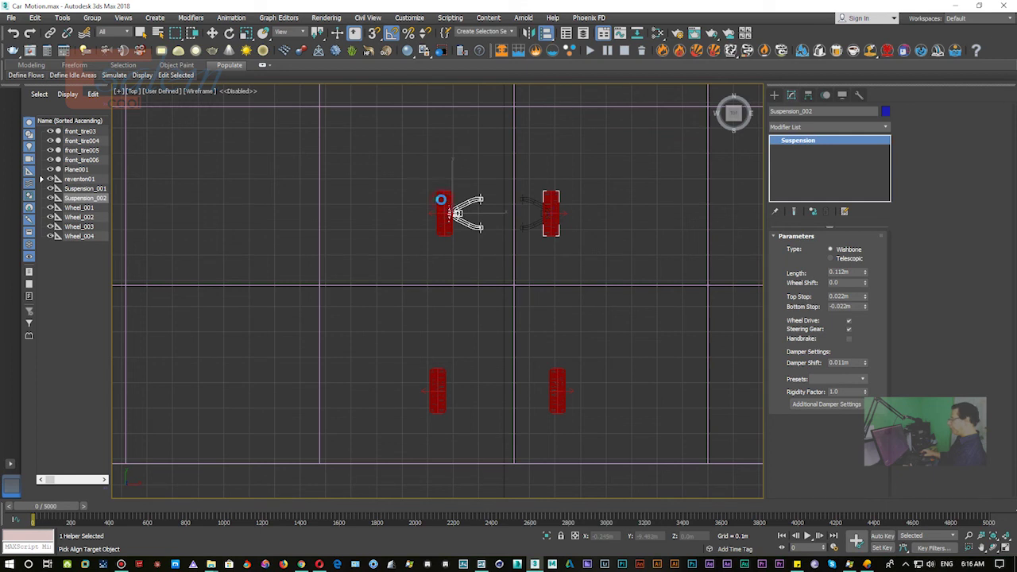
click(443, 199)
click(504, 215)
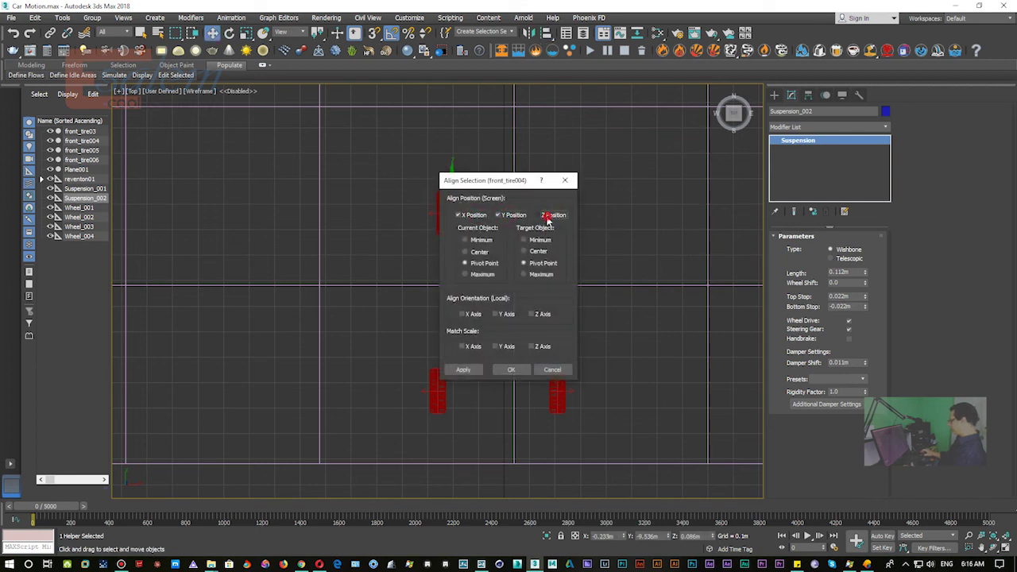
click(517, 370)
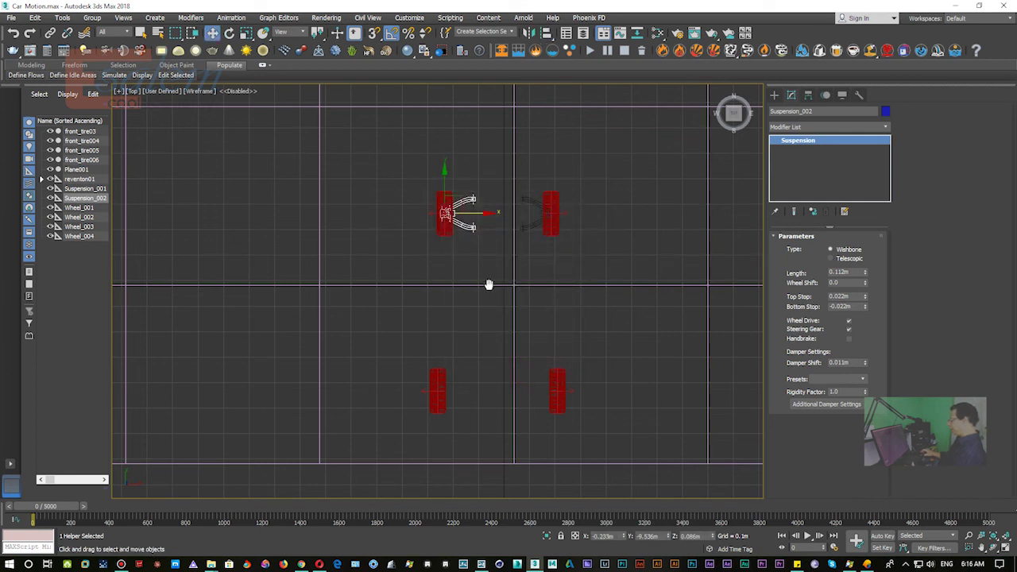
middle_drag(488, 284, 524, 279)
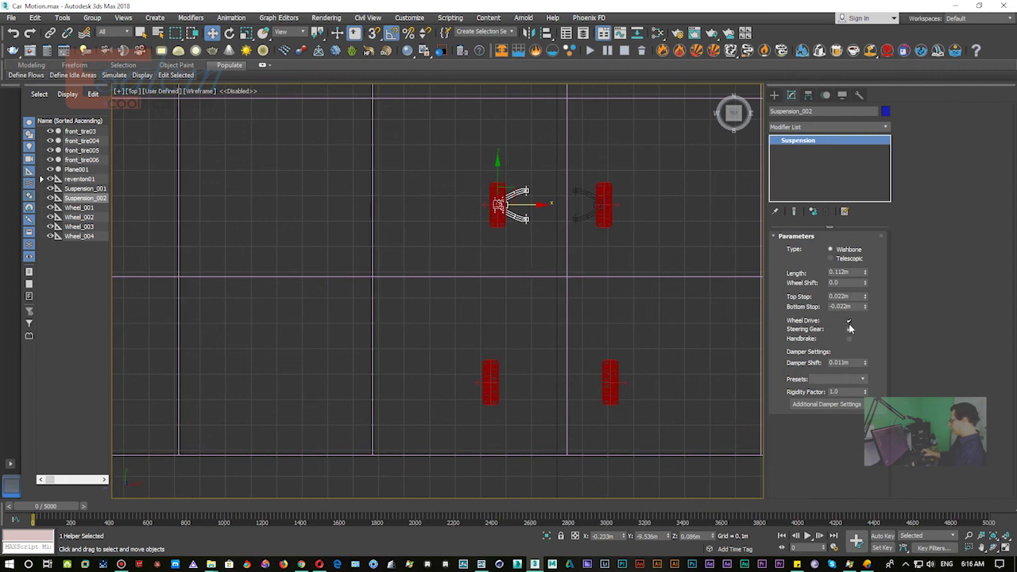
Give both front suspensions the Sport Car Damper preset (rigidity 2.0).
ctrl+click(578, 219)
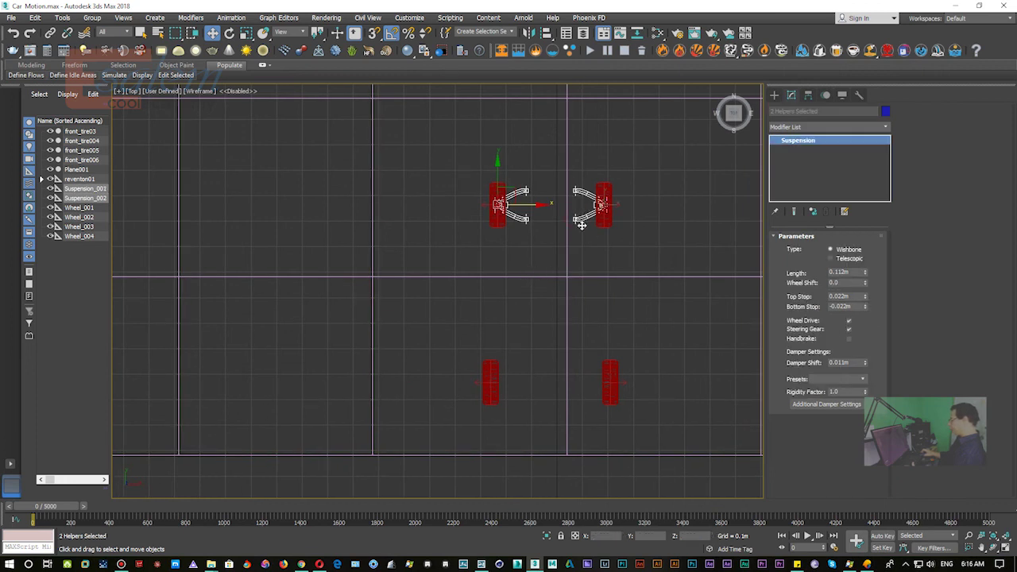
click(862, 380)
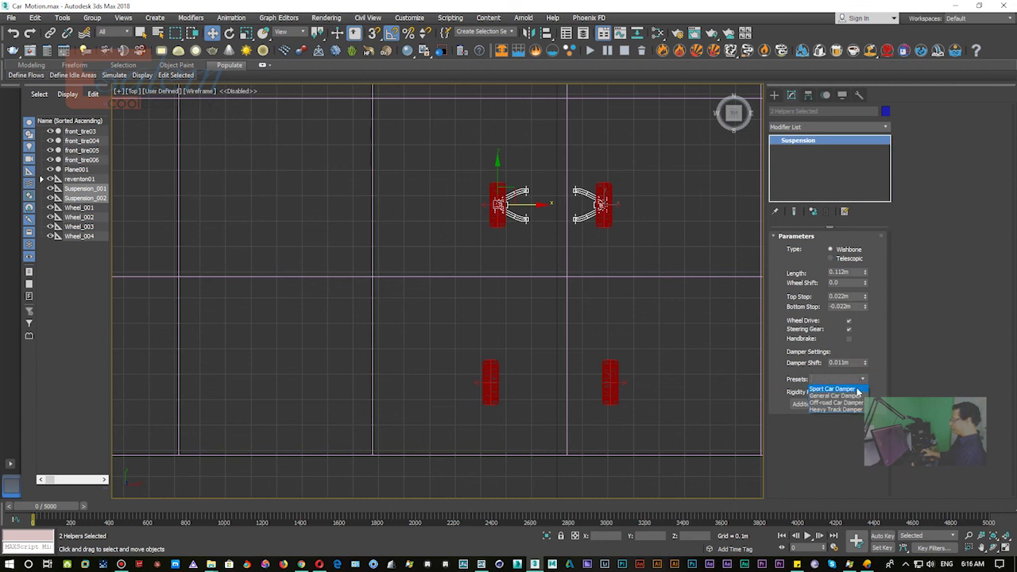
click(831, 388)
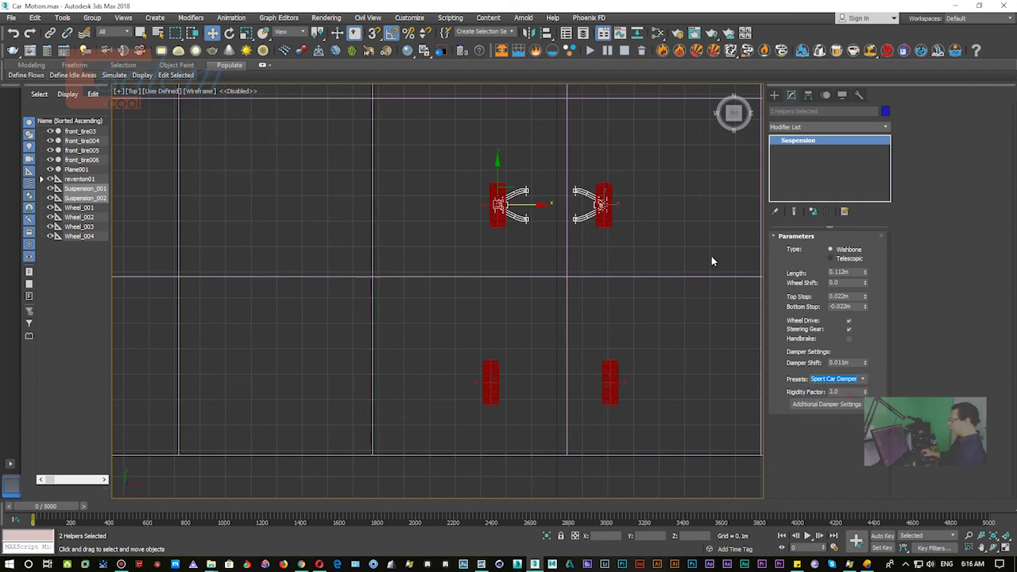
click(626, 264)
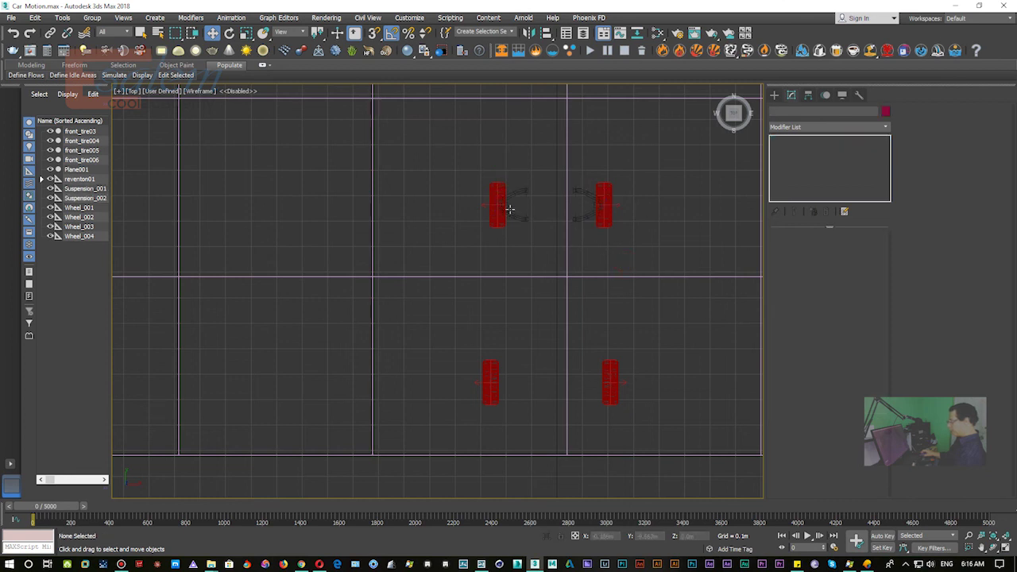
click(521, 221)
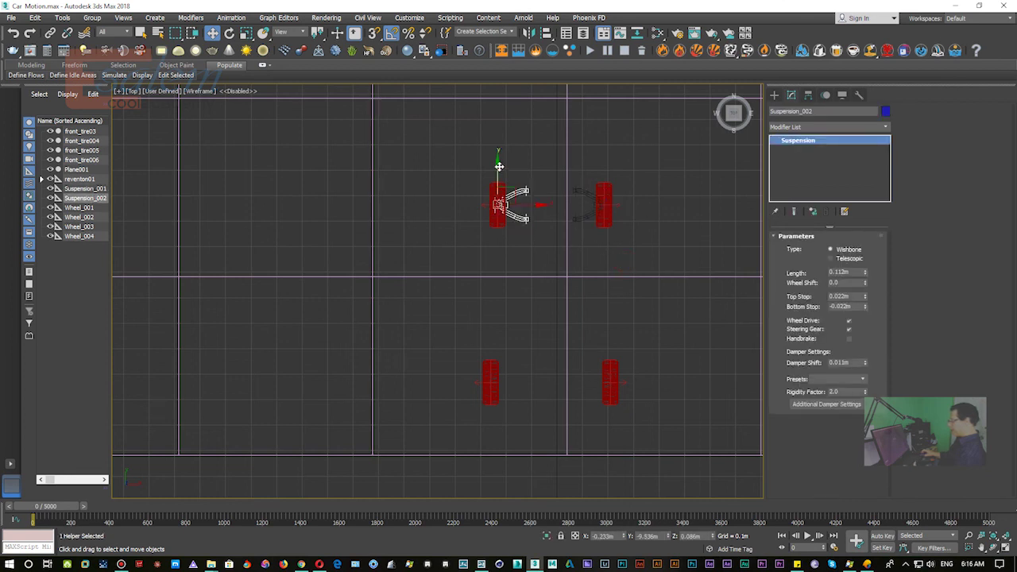
Instance Suspension_002 as Suspension_003, align it to front_tire005 on X/Y/Z, and enable Handbrake.
drag(498, 163, 496, 347)
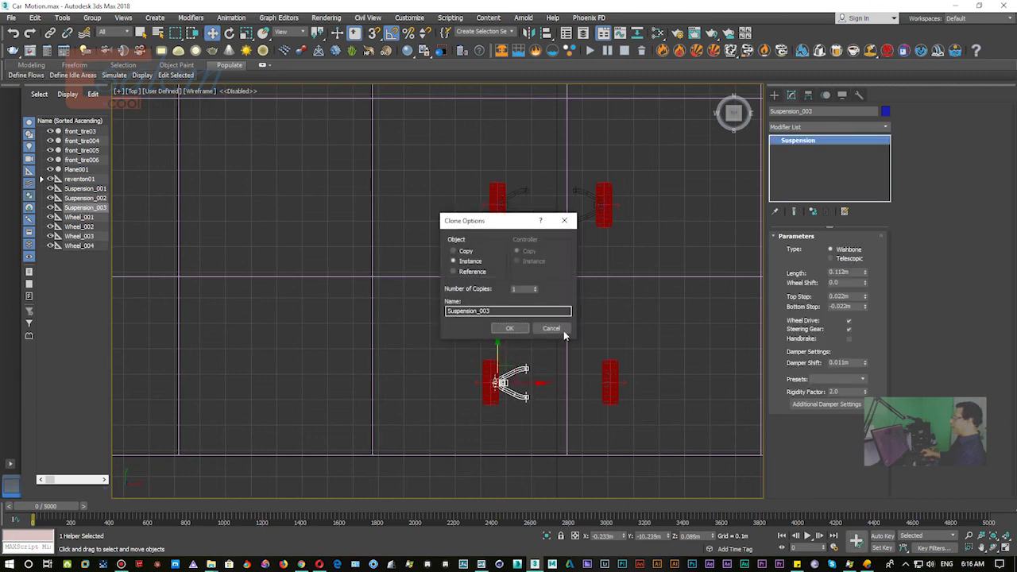
click(511, 328)
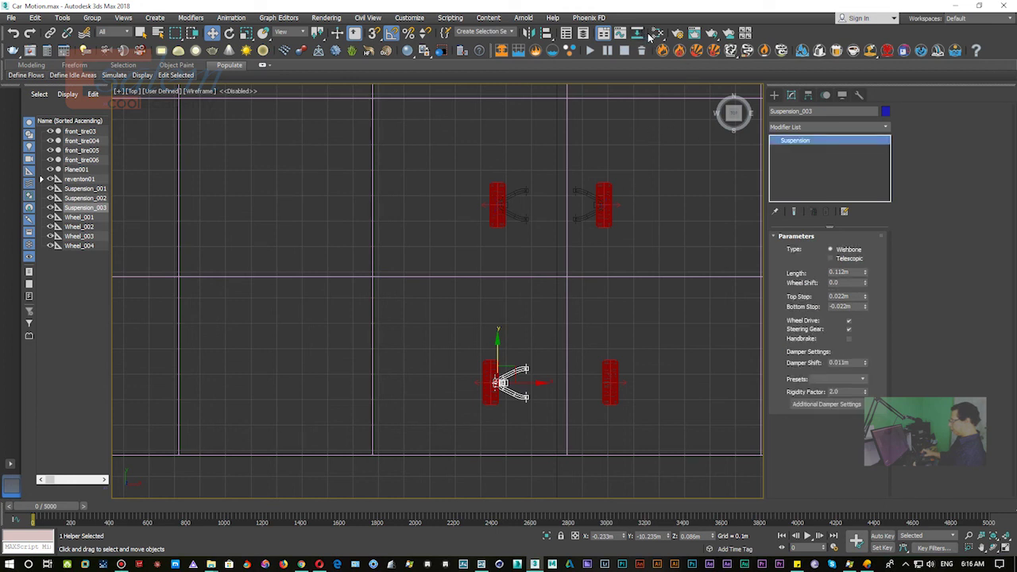
click(547, 32)
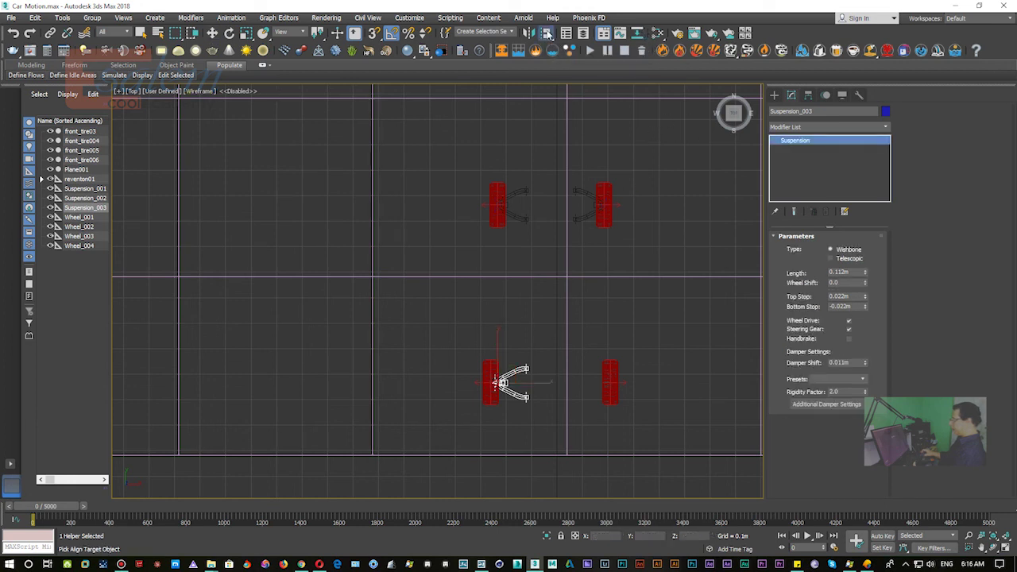
click(486, 367)
click(480, 217)
click(511, 215)
click(560, 215)
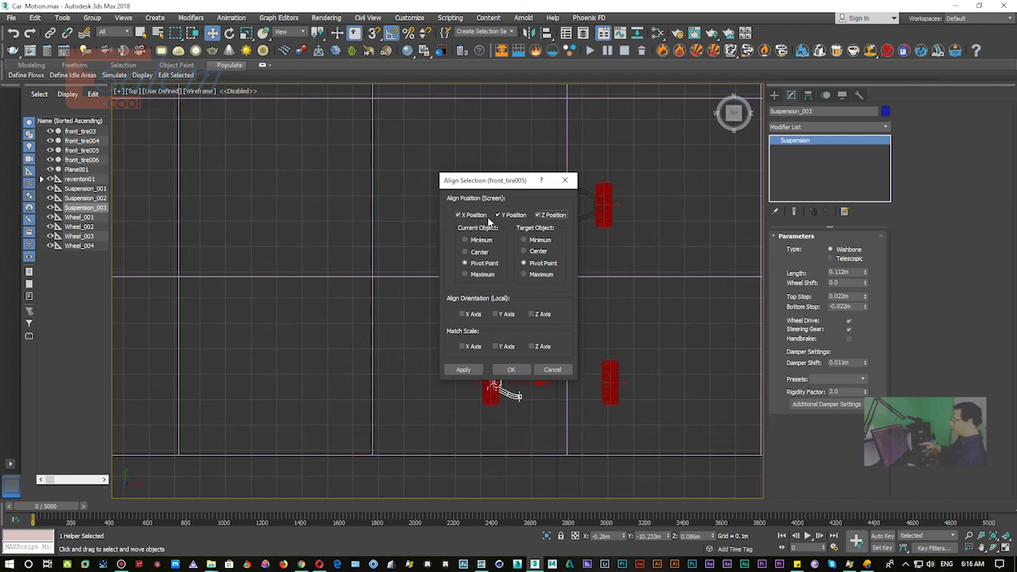
click(511, 370)
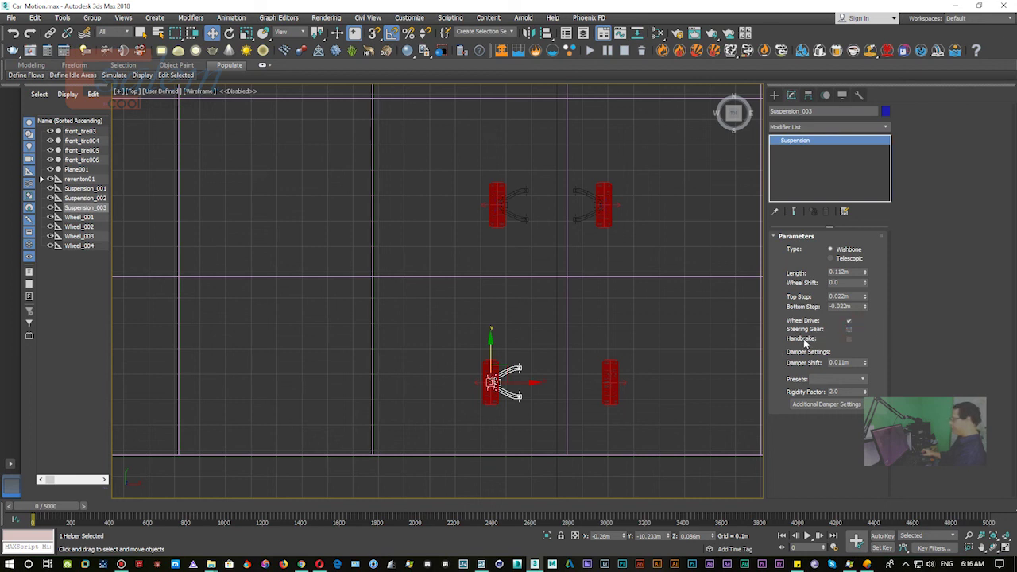
click(848, 338)
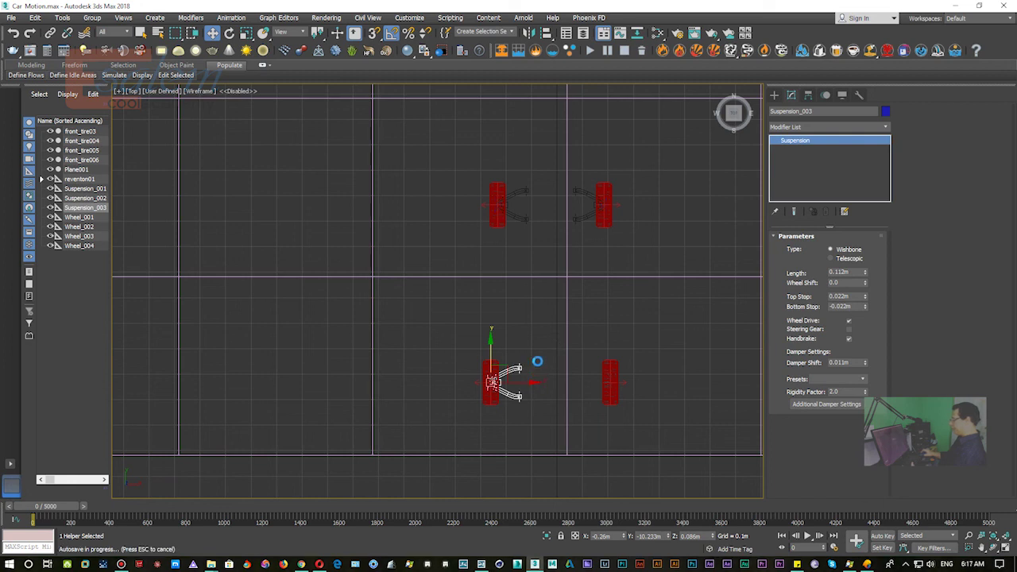
Instance the suspension onto the lower-right wheel as Suspension_004 and rotate it to face inward.
shift+drag(540, 383, 654, 383)
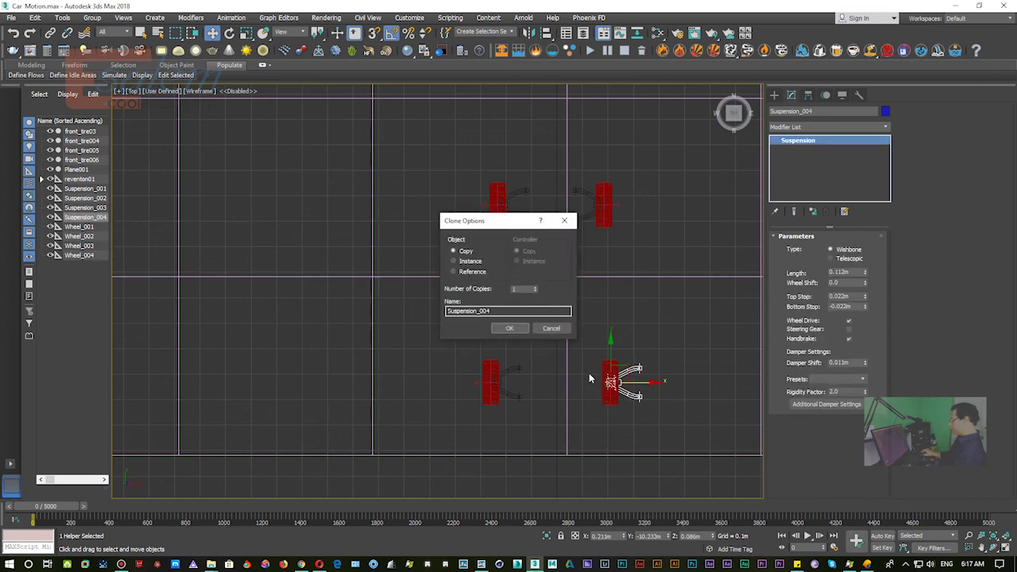
click(466, 262)
click(509, 328)
key(e)
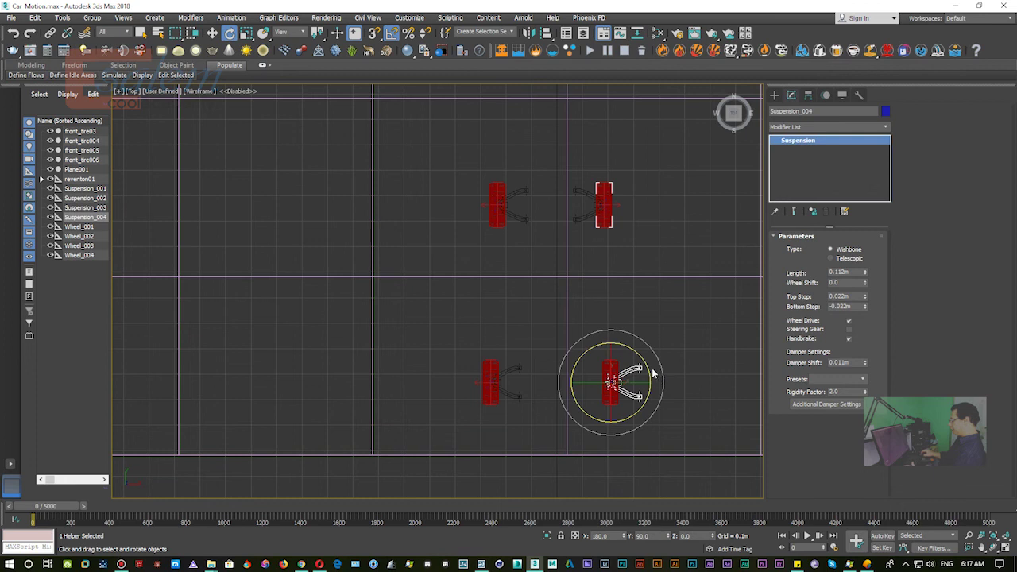
mouse_move(650, 370)
mouse_down()
mouse_move(570, 307)
mouse_move(561, 315)
mouse_up()
right_click(563, 307)
Align Suspension_004 to front_tire006 on X, Y and Z Position.
click(547, 33)
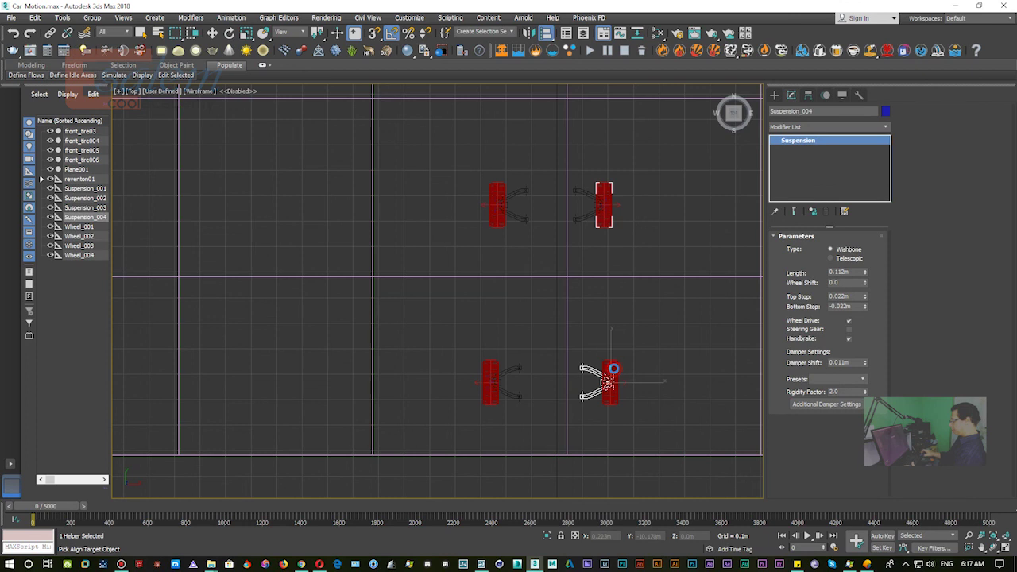
click(609, 381)
click(460, 215)
click(499, 216)
click(538, 215)
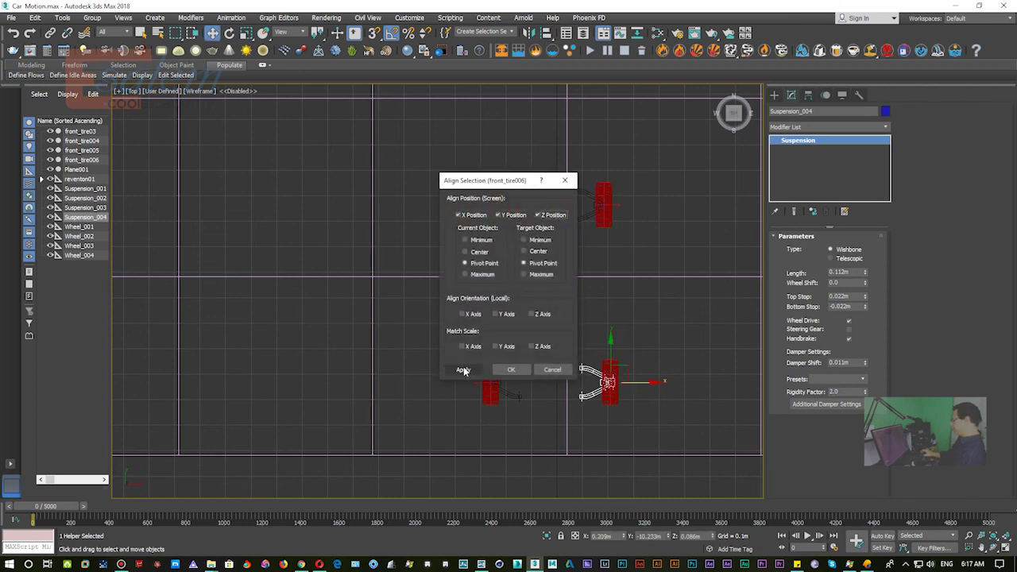
click(511, 369)
mouse_move(566, 329)
middle_down()
mouse_move(588, 311)
mouse_move(482, 322)
middle_up()
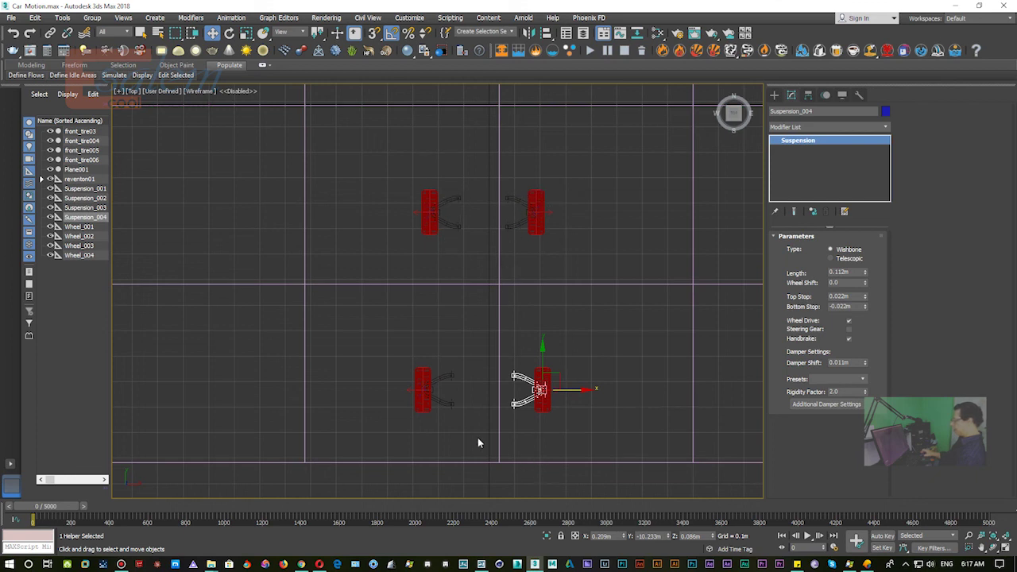
Unhide all objects and select the car body.
click(560, 317)
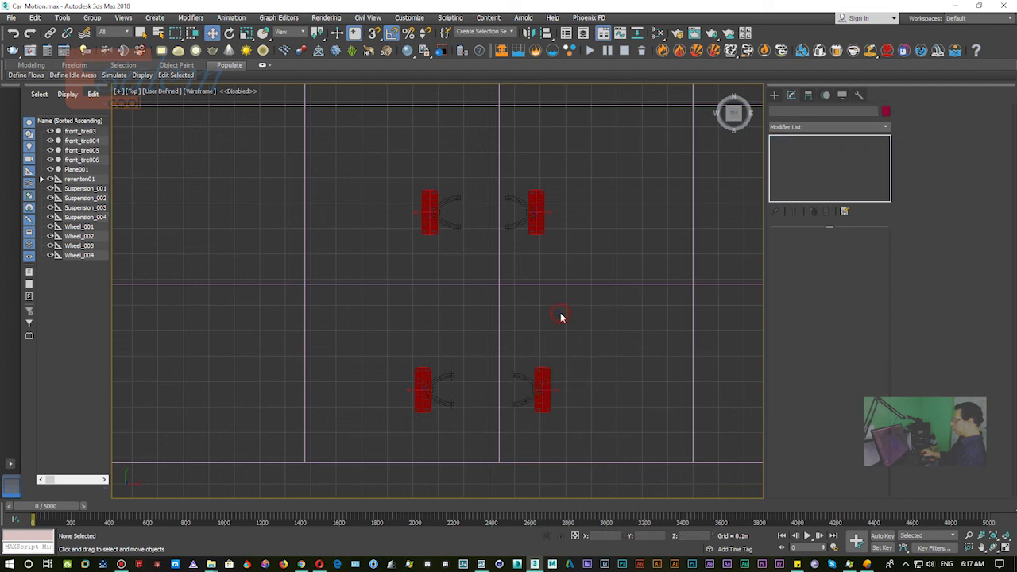
middle_drag(501, 314, 523, 310)
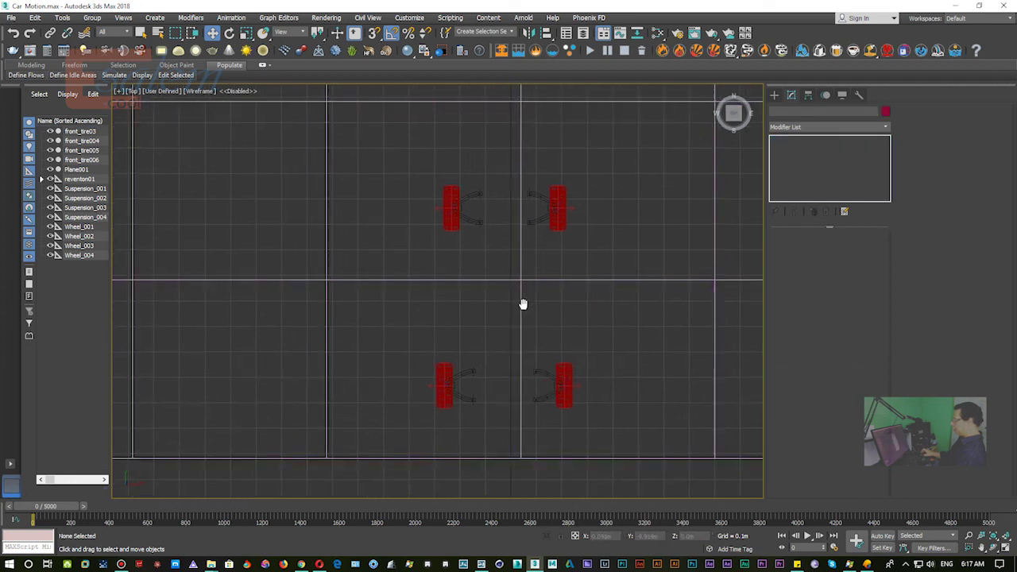
right_click(590, 321)
click(638, 274)
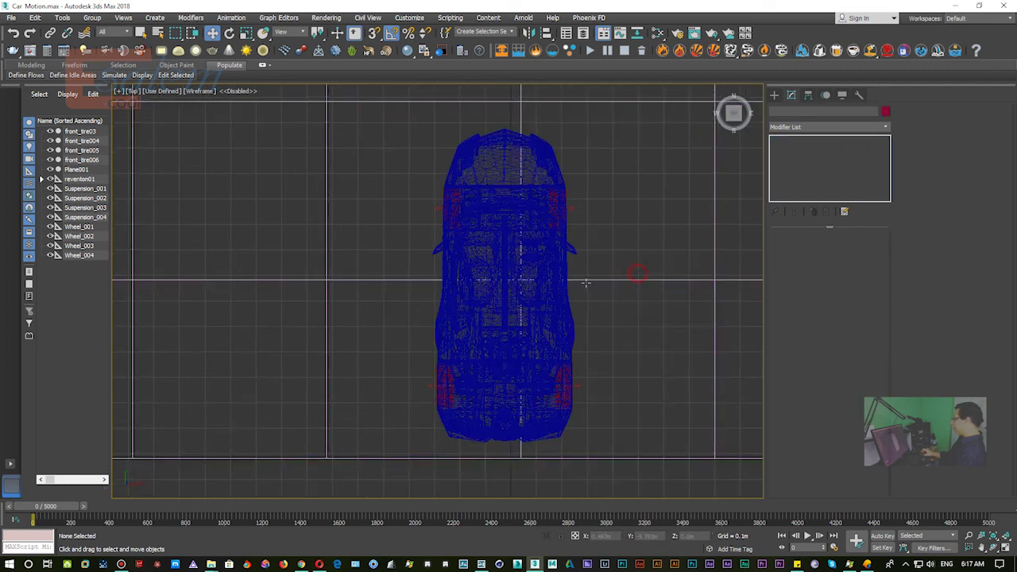
middle_drag(600, 308, 616, 310)
click(560, 300)
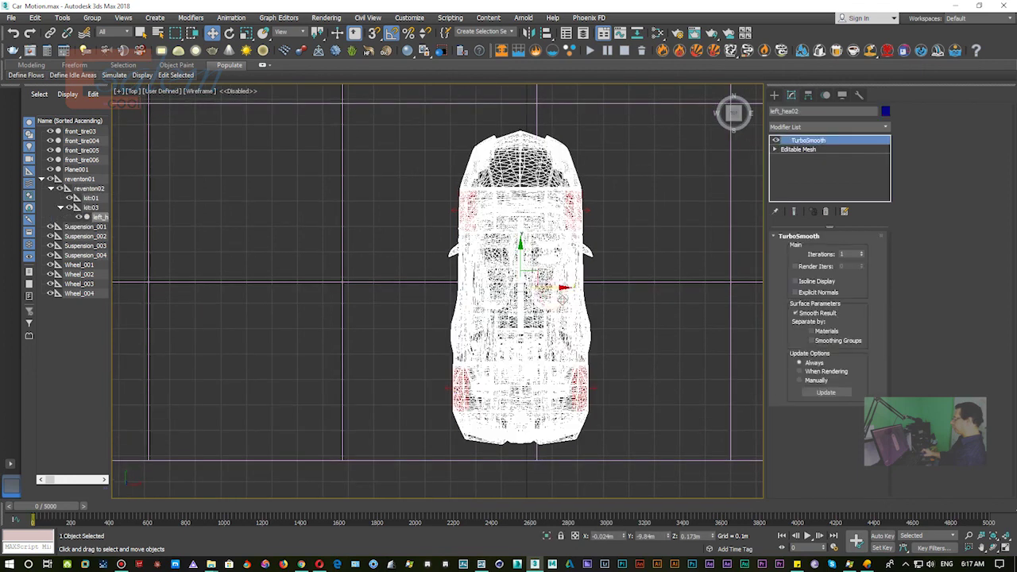
Draw a MadCar Chassis helper box over the car in the Top view.
click(775, 95)
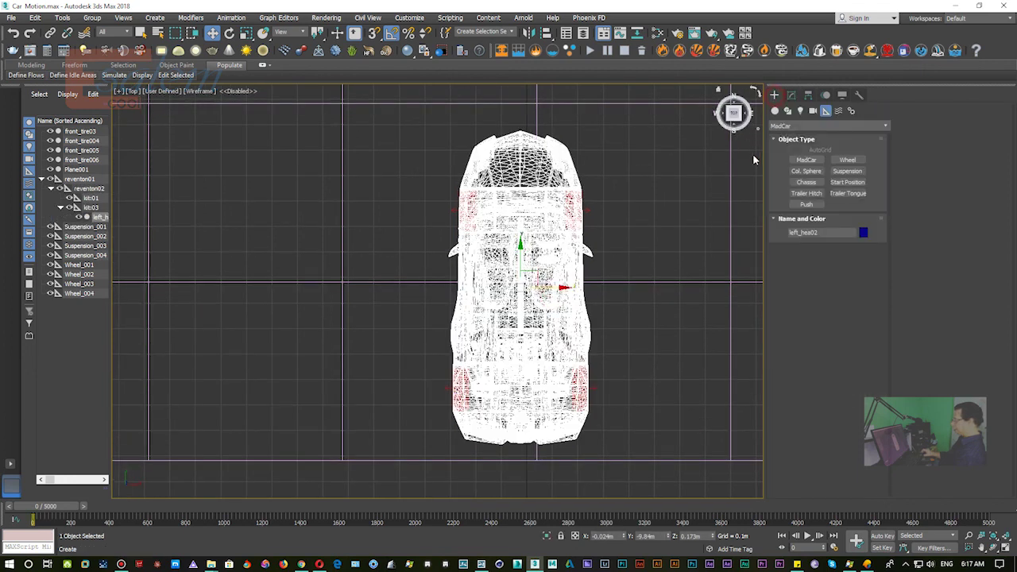
click(806, 182)
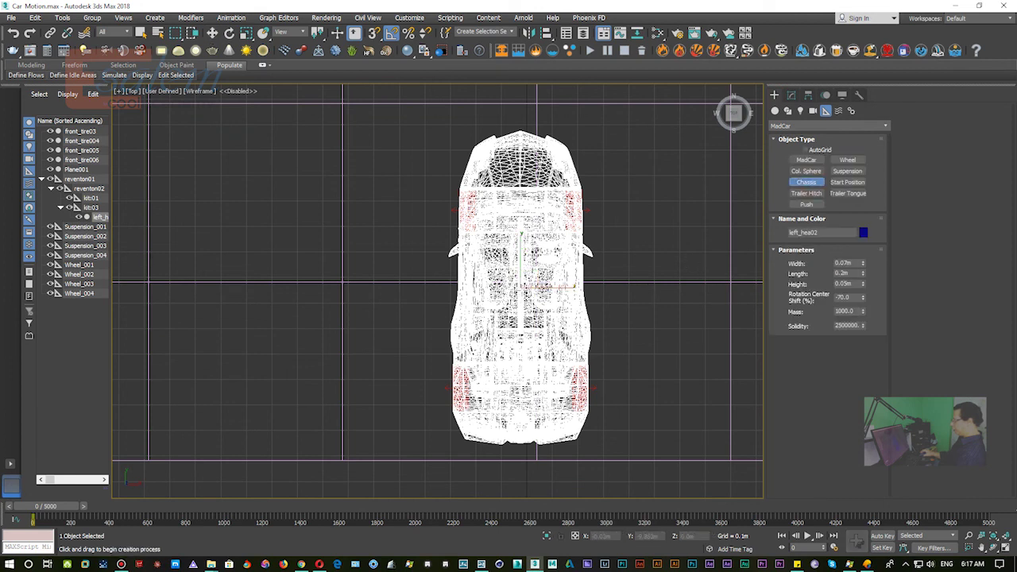
click(521, 288)
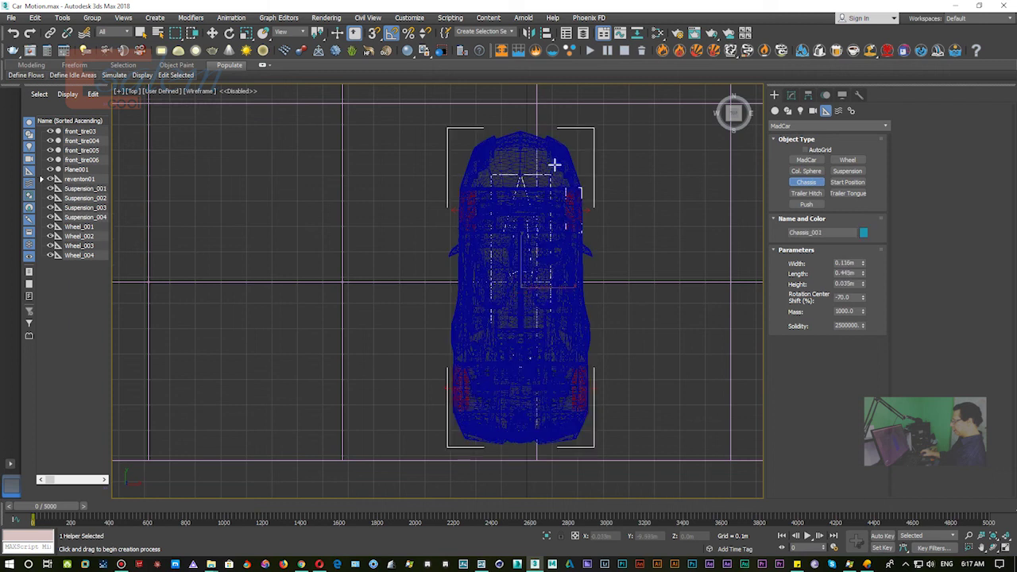
drag(563, 145, 584, 131)
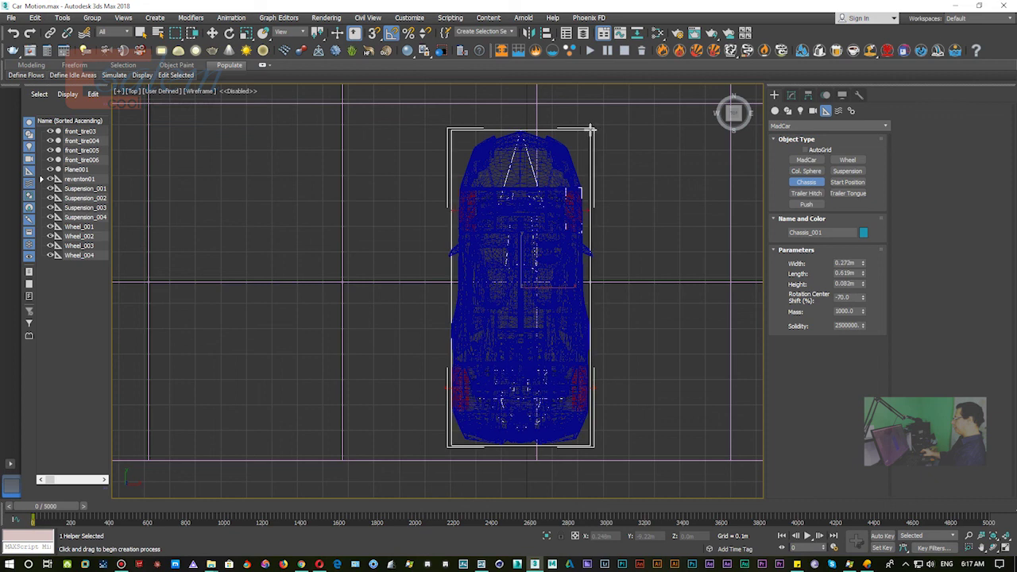
drag(584, 131, 592, 127)
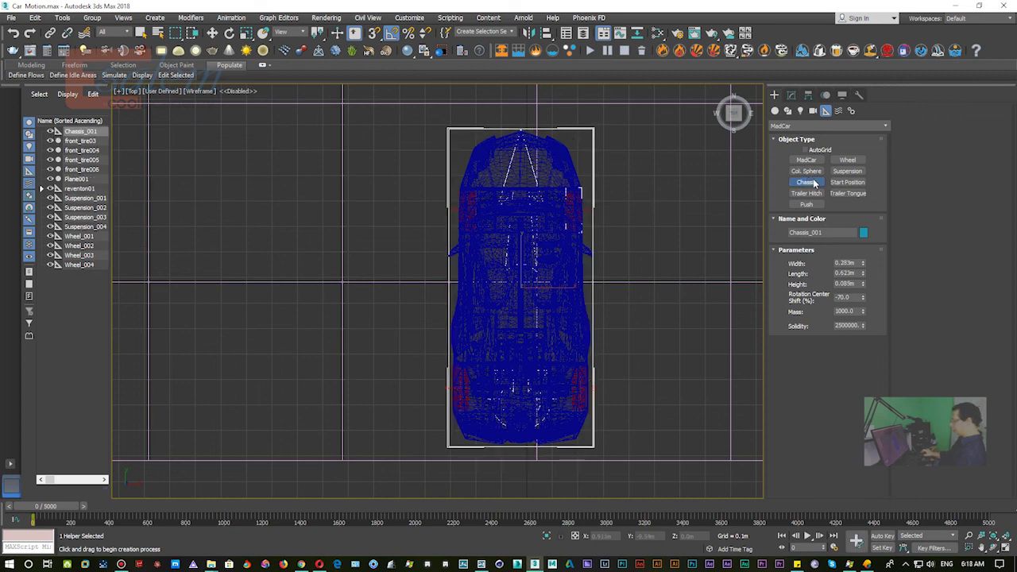
Set Chassis_001 to Width 0.274m and Length 0.617m, then view the shaded Left view.
click(792, 96)
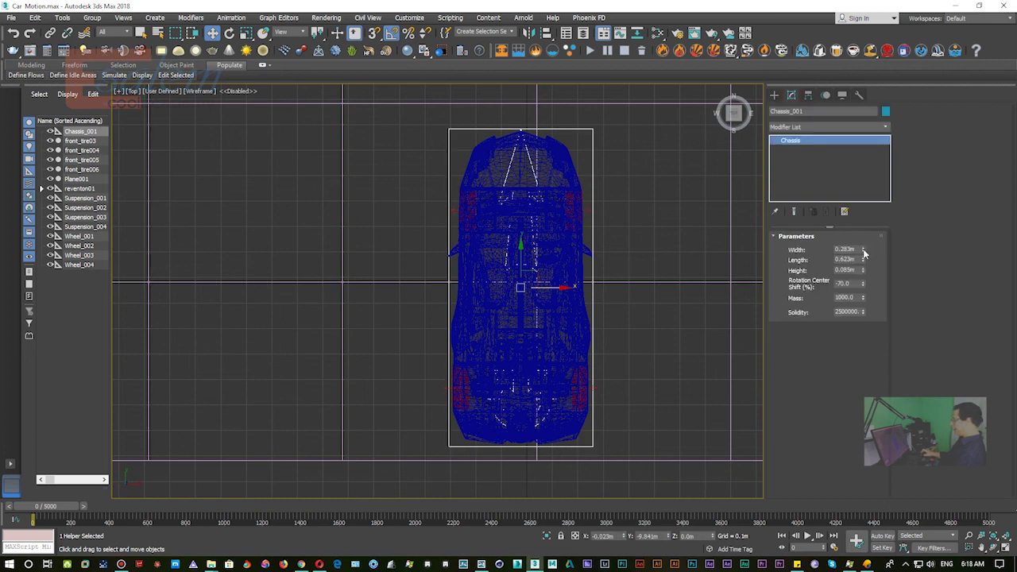
click(863, 254)
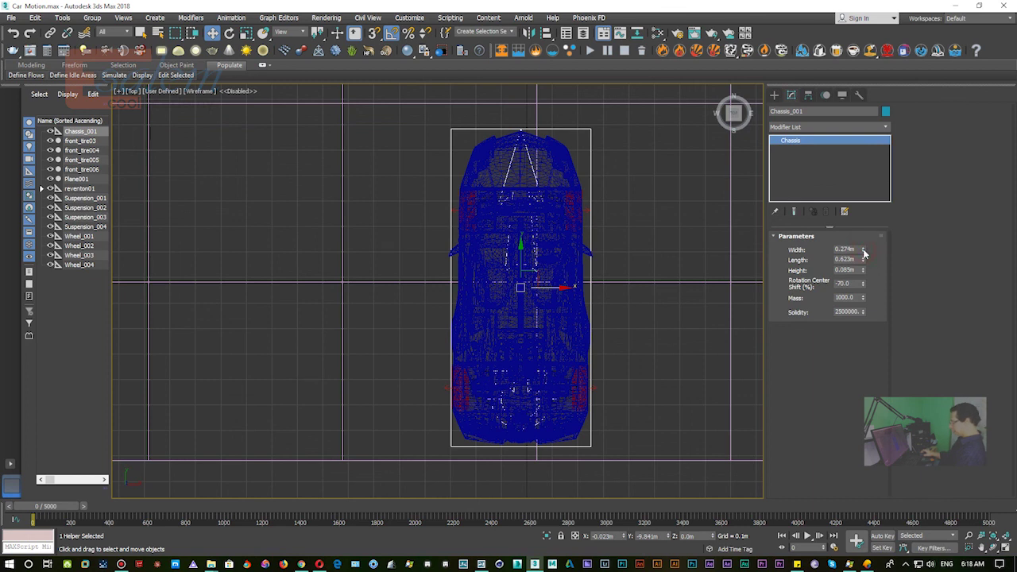
click(864, 262)
click(864, 258)
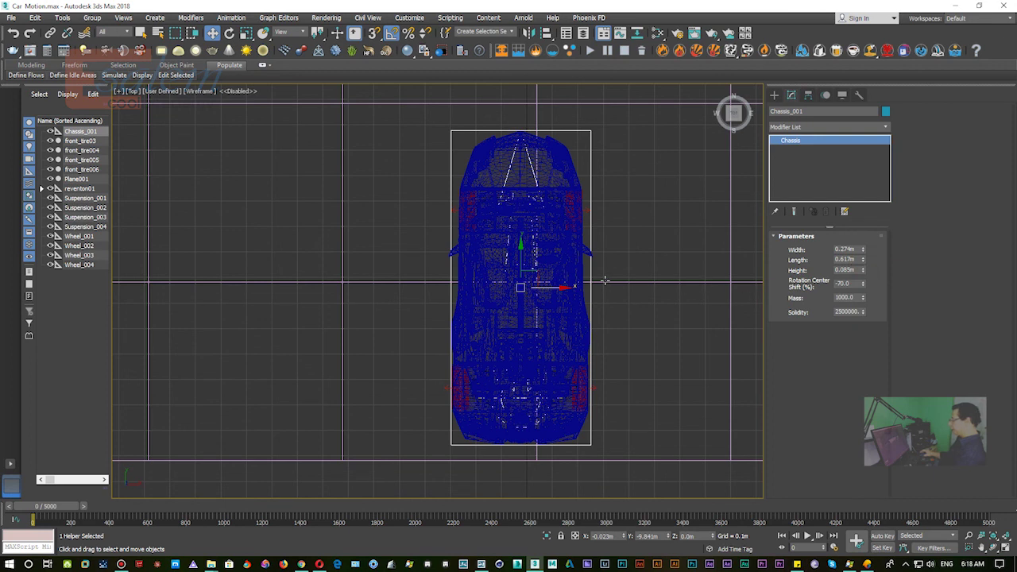
middle_drag(605, 280, 619, 256)
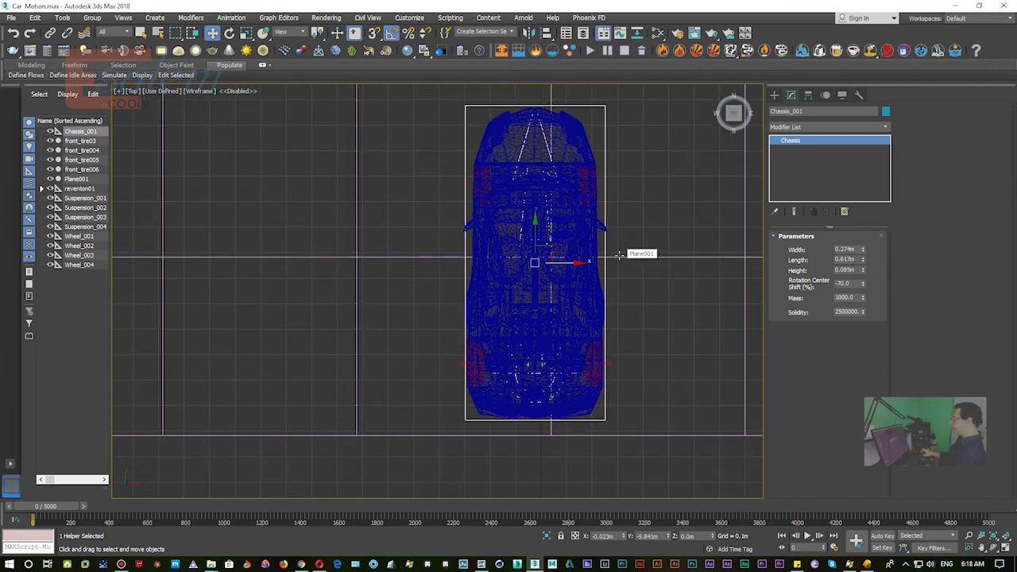
key(l)
key(F3)
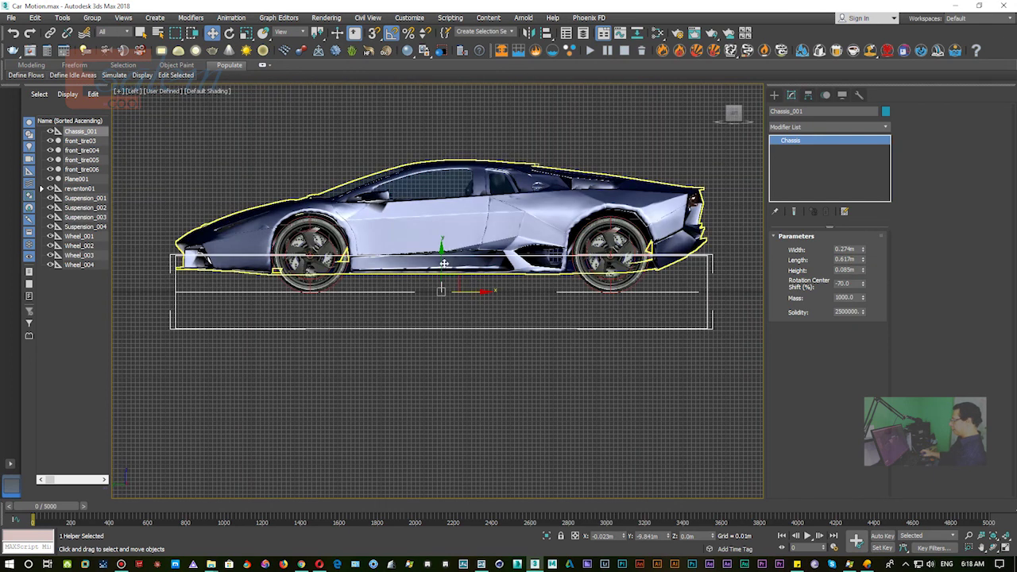
Align Chassis_001 to the car body's pivot on X, Y and Z Position.
click(546, 32)
click(493, 214)
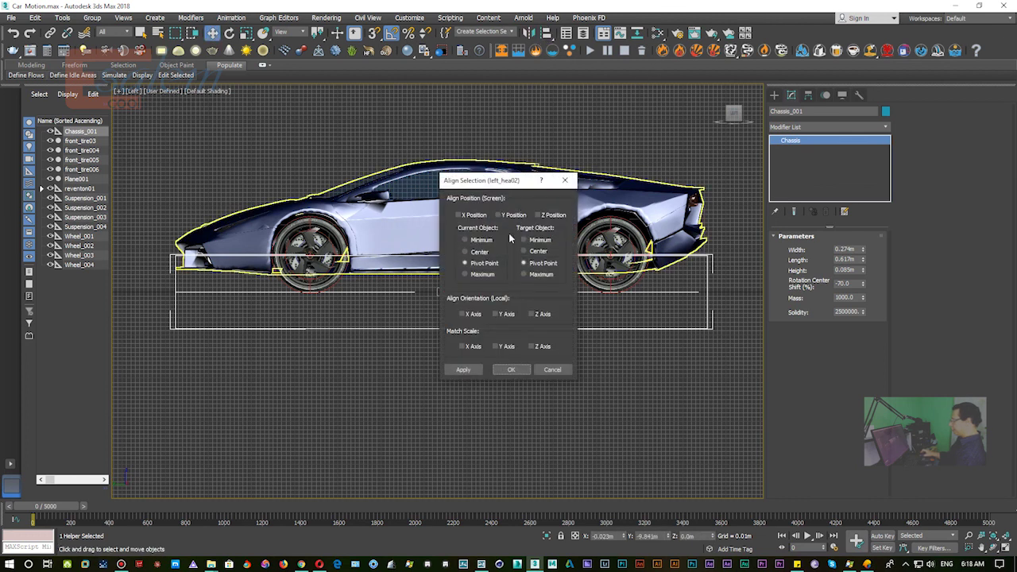
click(472, 216)
click(512, 215)
click(554, 215)
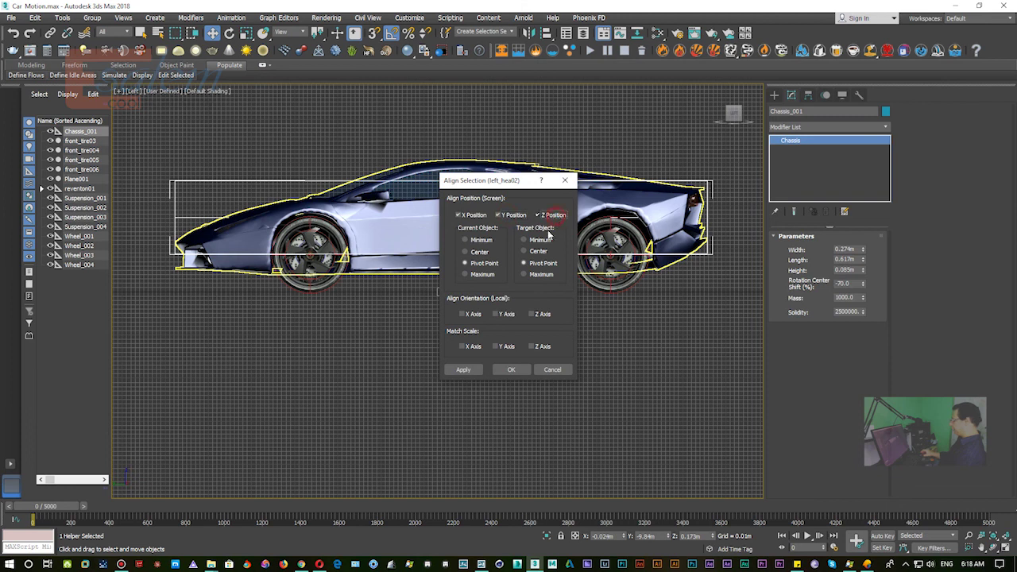
click(511, 370)
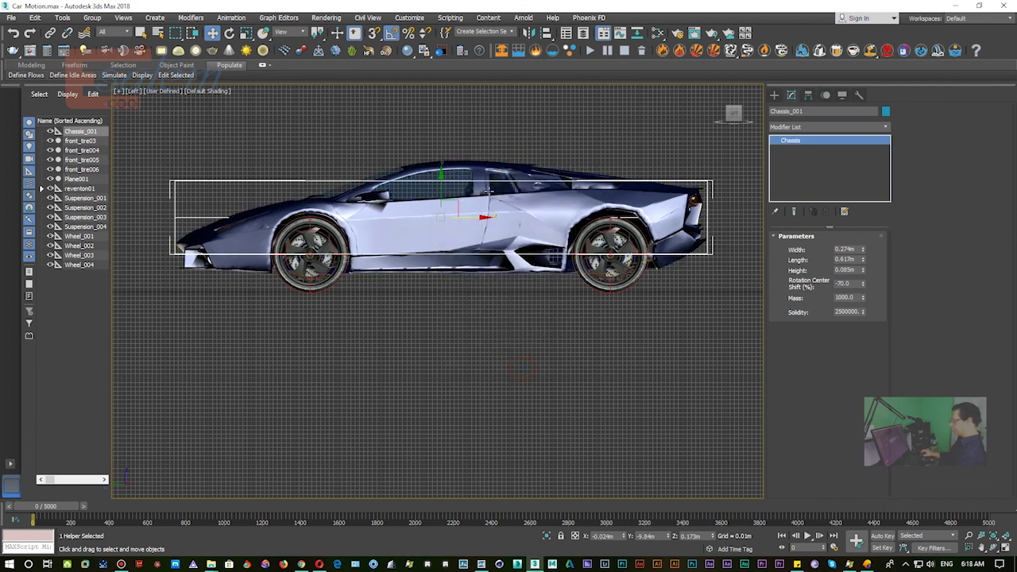
Raise the chassis Height to 0.131m and view it in Perspective from the rear.
click(863, 268)
drag(864, 271, 865, 272)
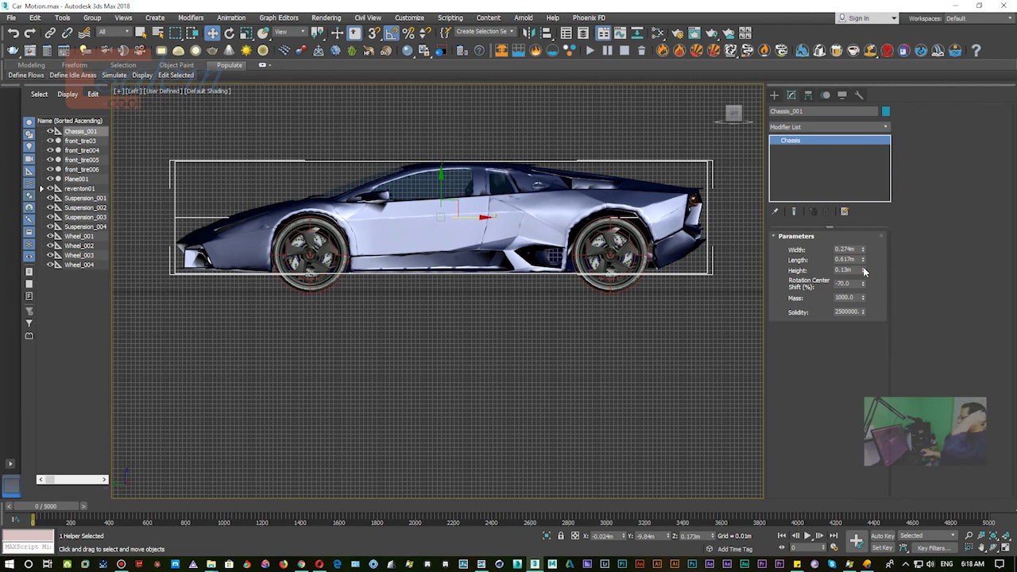
drag(865, 272, 865, 271)
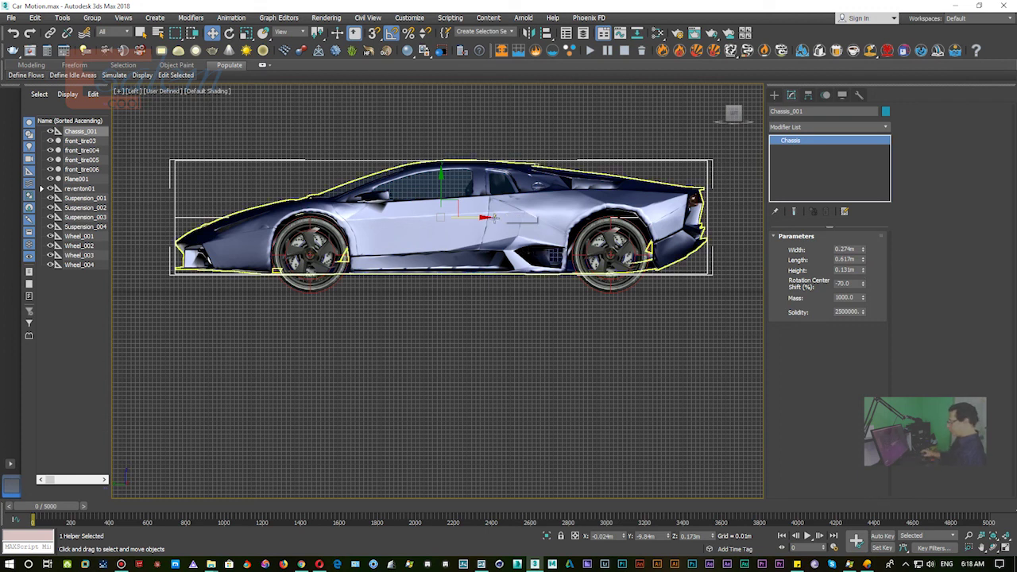
key(z)
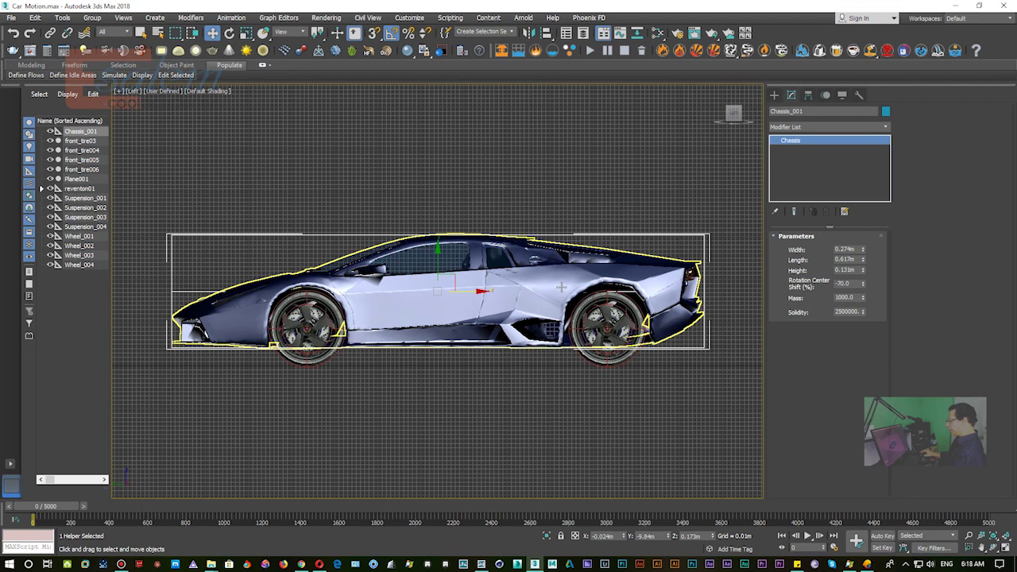
key(p)
scroll(564, 286, down, 3)
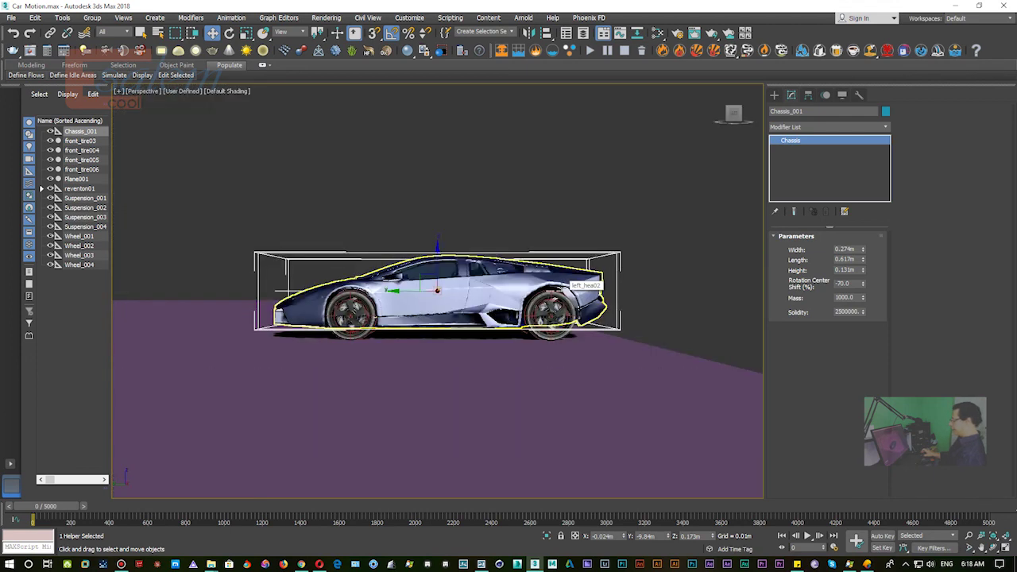
alt+middle_drag(592, 306, 456, 318)
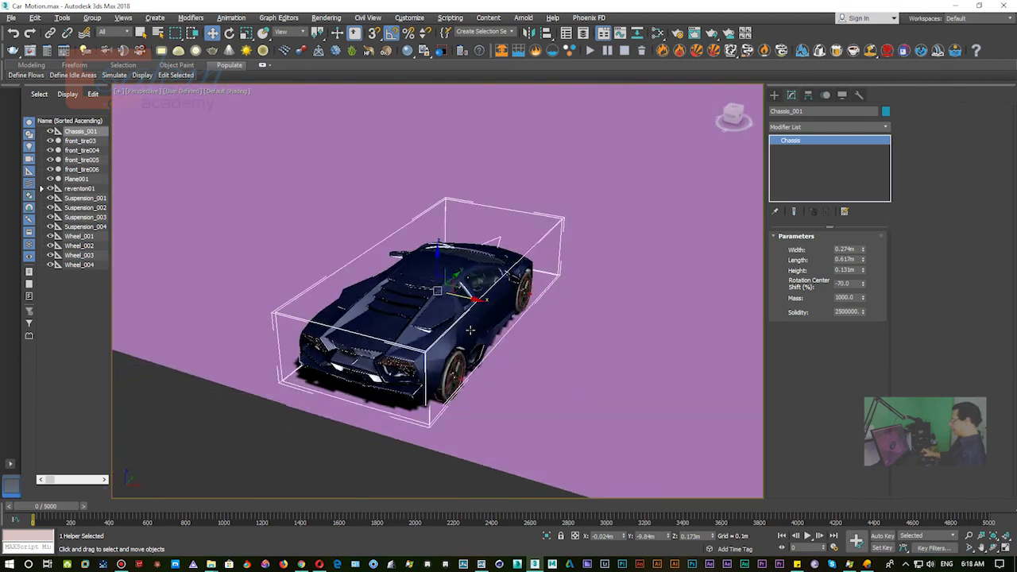
Hide the ground plane Plane001.
click(633, 336)
right_click(632, 336)
click(680, 305)
Link front tire front_tire03 to its wheel helper Wheel_001.
alt+middle_drag(572, 340, 572, 302)
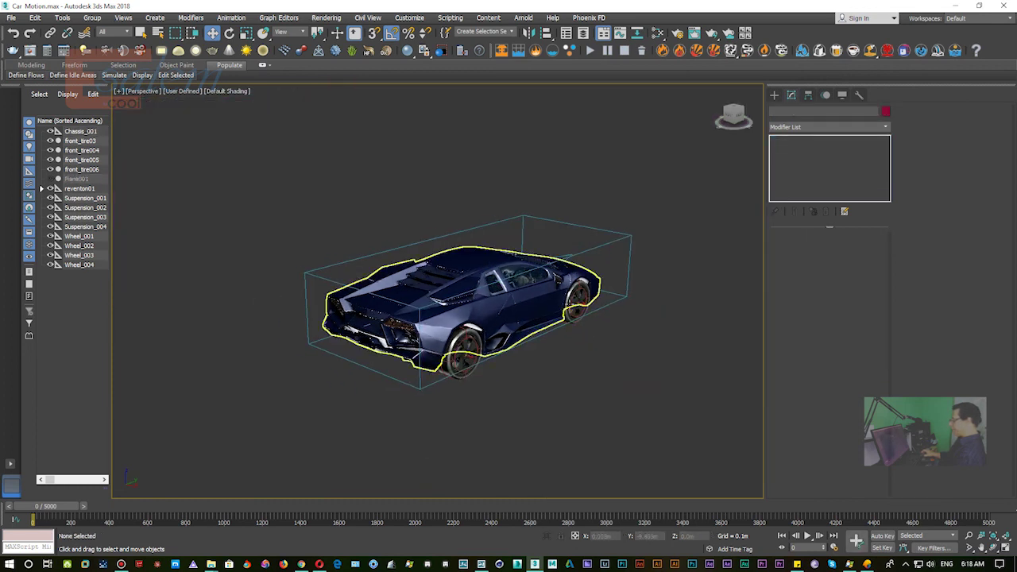
click(571, 302)
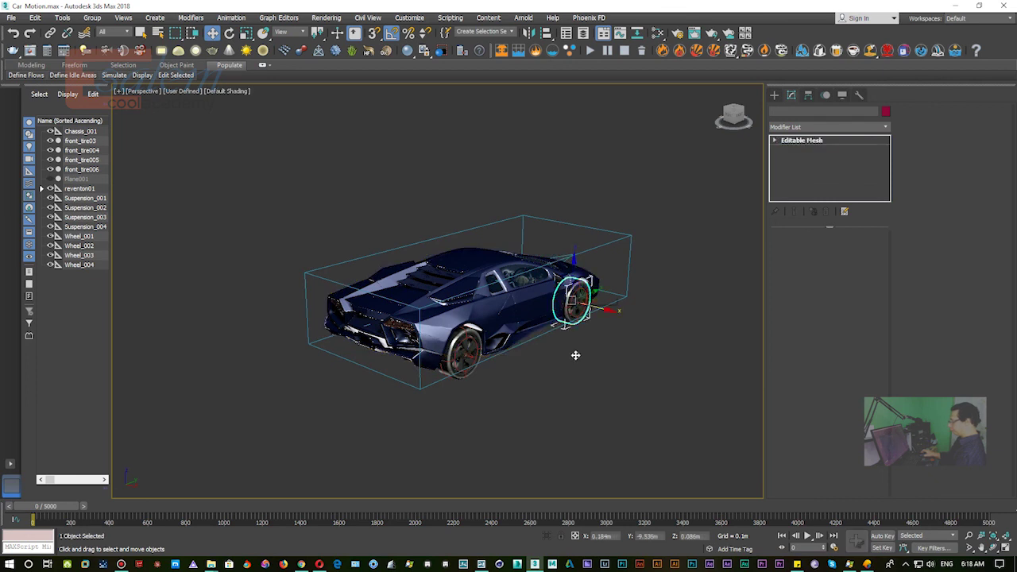
key(z)
mouse_move(545, 387)
alt+middle_down()
mouse_move(562, 383)
mouse_move(563, 301)
alt+middle_up()
scroll(561, 377, down, 5)
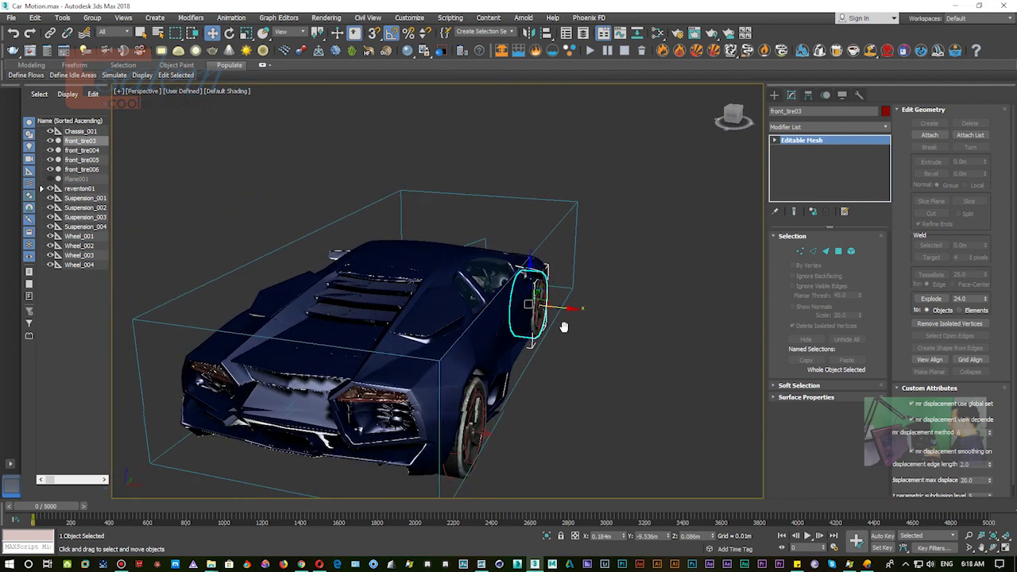
scroll(563, 301, up, 3)
scroll(540, 337, up, 3)
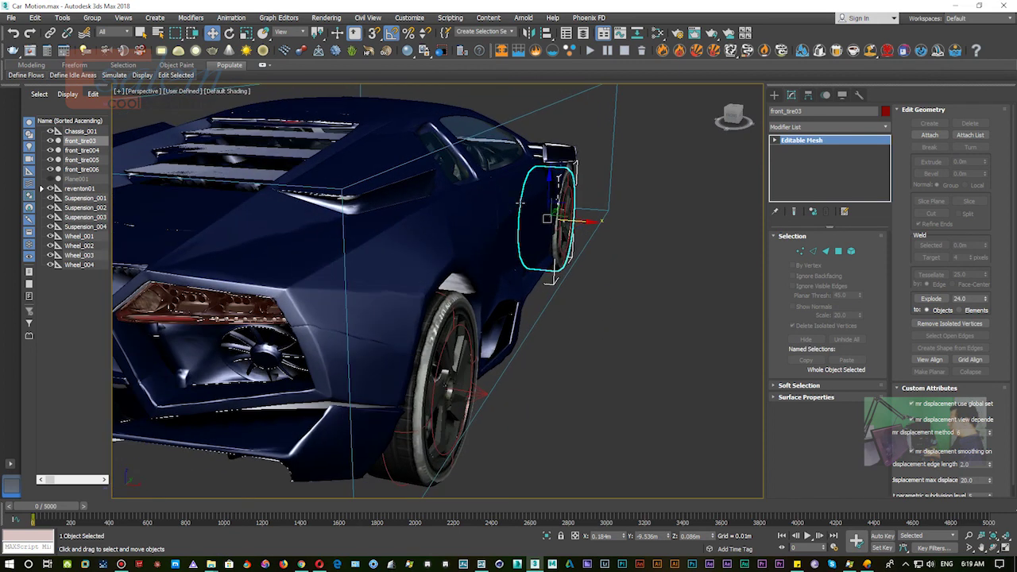
mouse_move(588, 283)
alt+middle_down()
mouse_move(597, 314)
mouse_move(558, 295)
alt+middle_up()
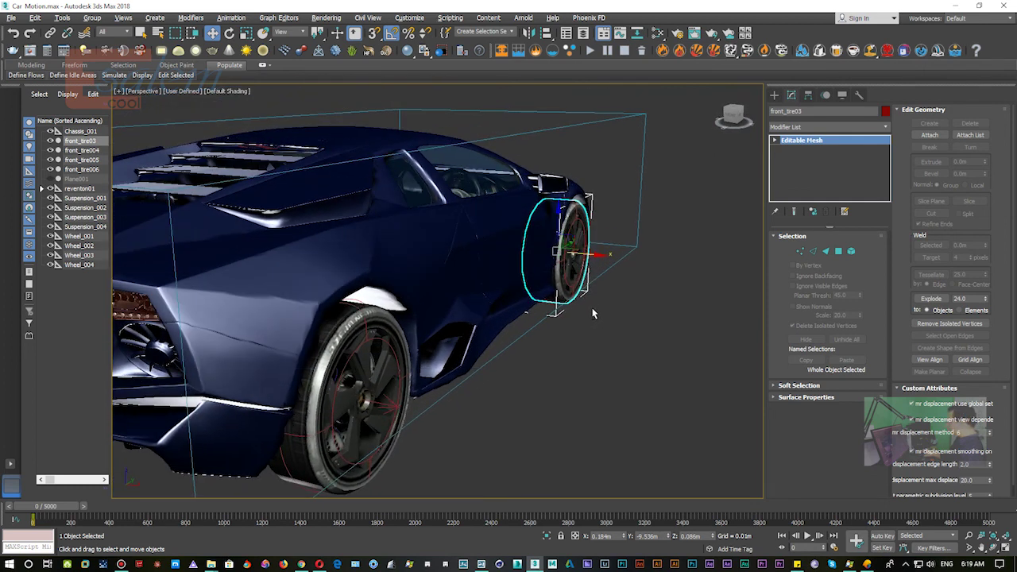
click(50, 33)
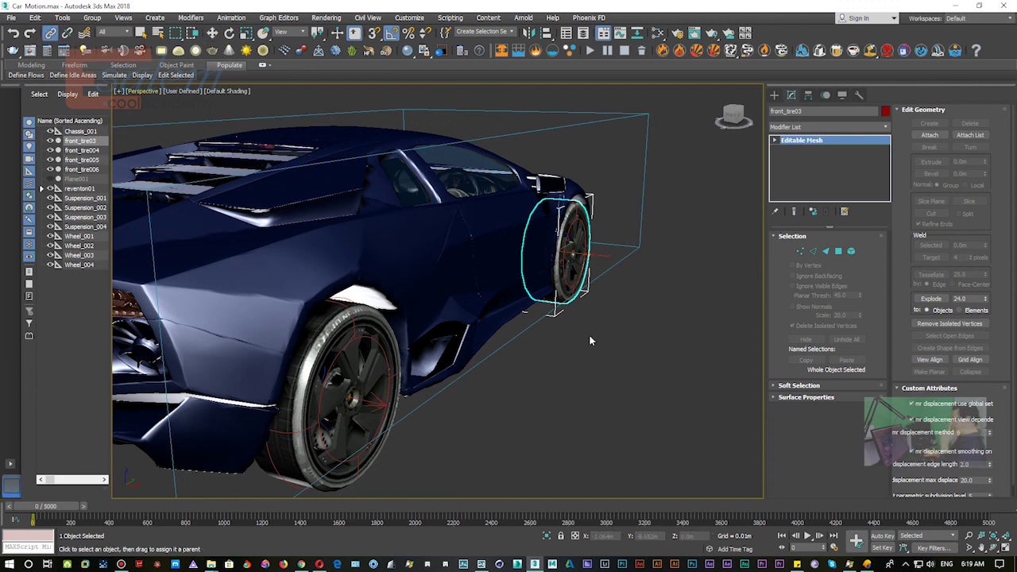
drag(568, 294, 595, 260)
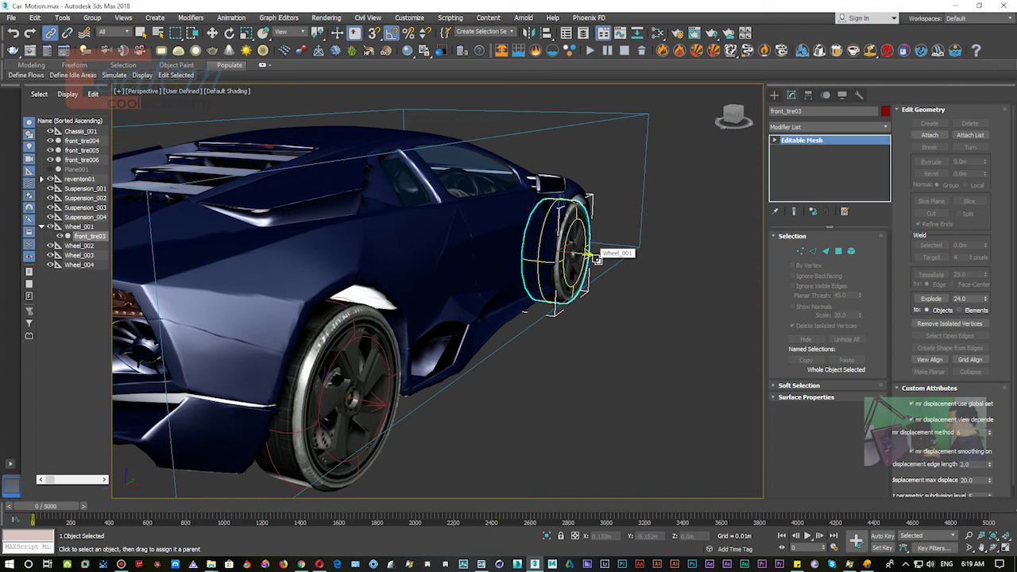
Link rear tire front_tire006 under Wheel_004 and car body left_hea02 under Chassis_001.
mouse_move(521, 393)
alt+middle_down()
mouse_move(531, 398)
mouse_move(535, 354)
alt+middle_up()
scroll(533, 358, up, 2)
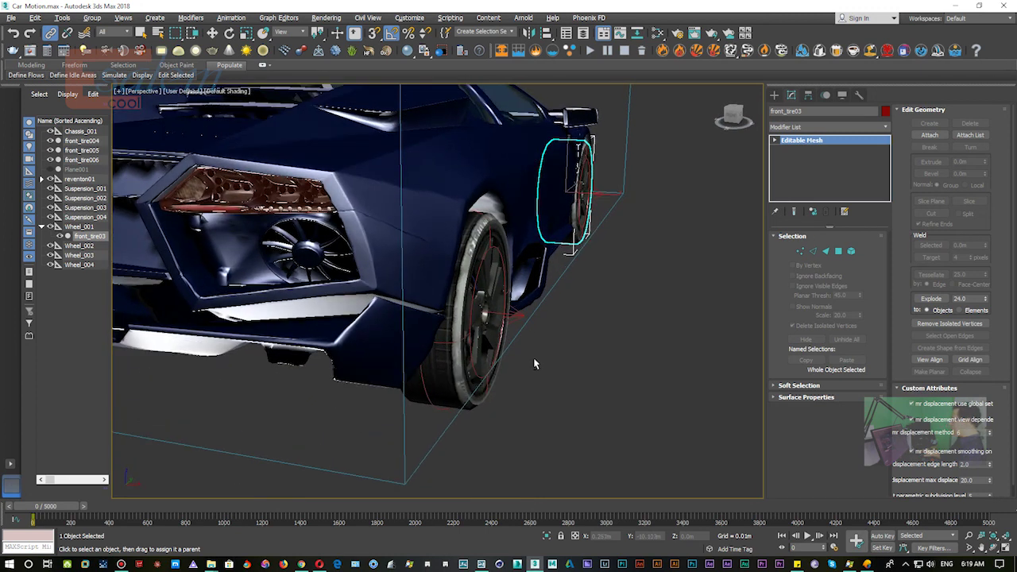
click(489, 348)
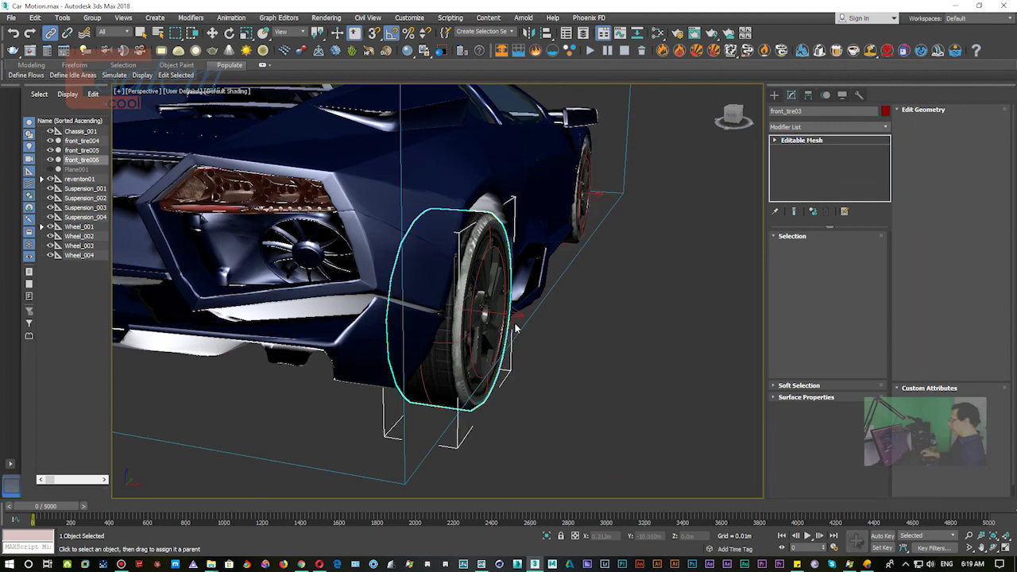
drag(522, 319, 493, 326)
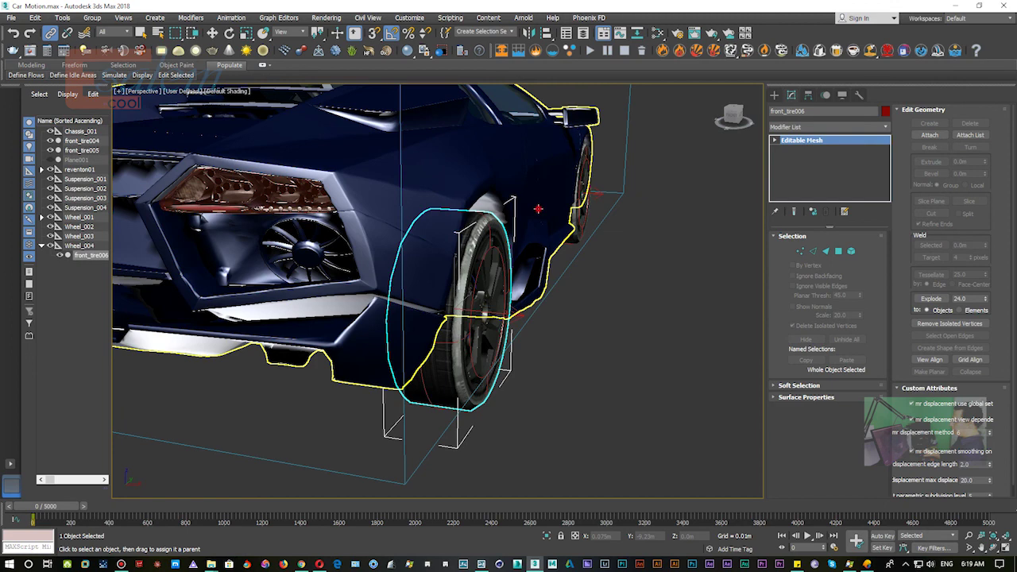
drag(538, 208, 604, 230)
drag(619, 206, 619, 206)
Link front_tire004 under Wheel_002 and front_tire005 under Wheel_003.
mouse_move(305, 257)
alt+middle_down()
mouse_move(389, 340)
mouse_move(433, 348)
alt+middle_up()
mouse_move(346, 297)
alt+middle_down()
mouse_move(340, 282)
mouse_move(355, 378)
mouse_move(357, 311)
alt+middle_up()
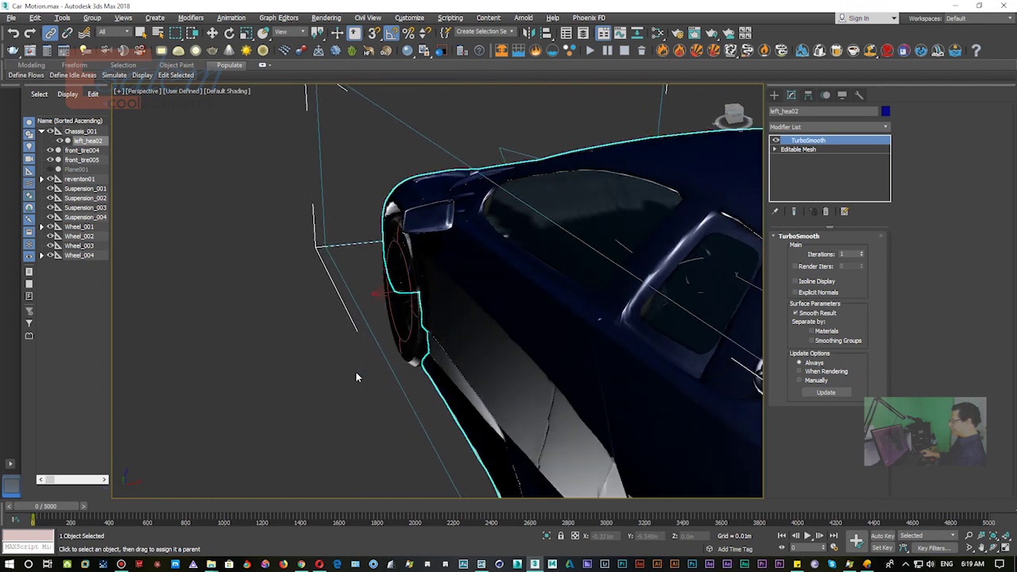
click(386, 301)
drag(386, 301, 378, 295)
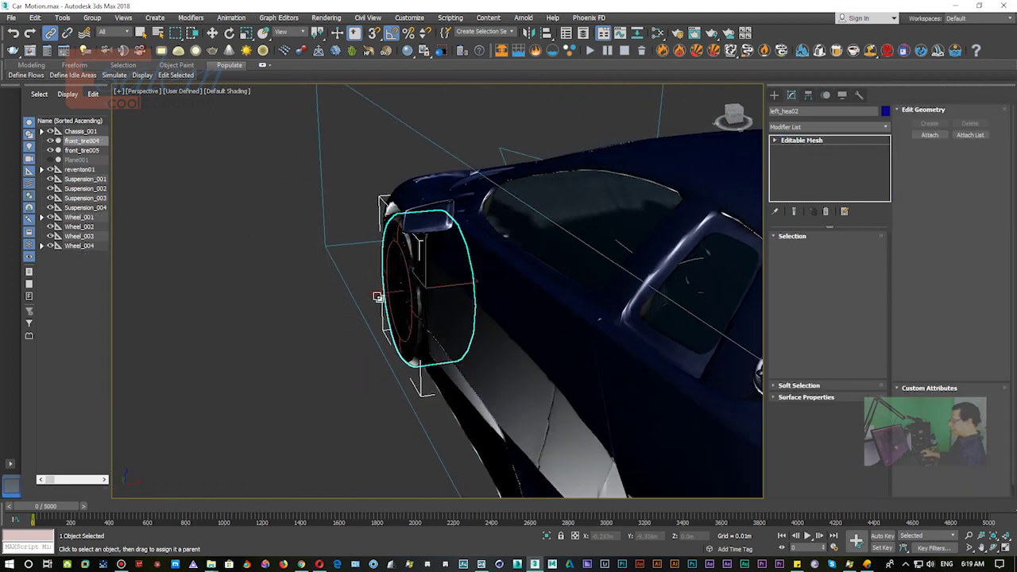
alt+middle_drag(360, 449, 298, 274)
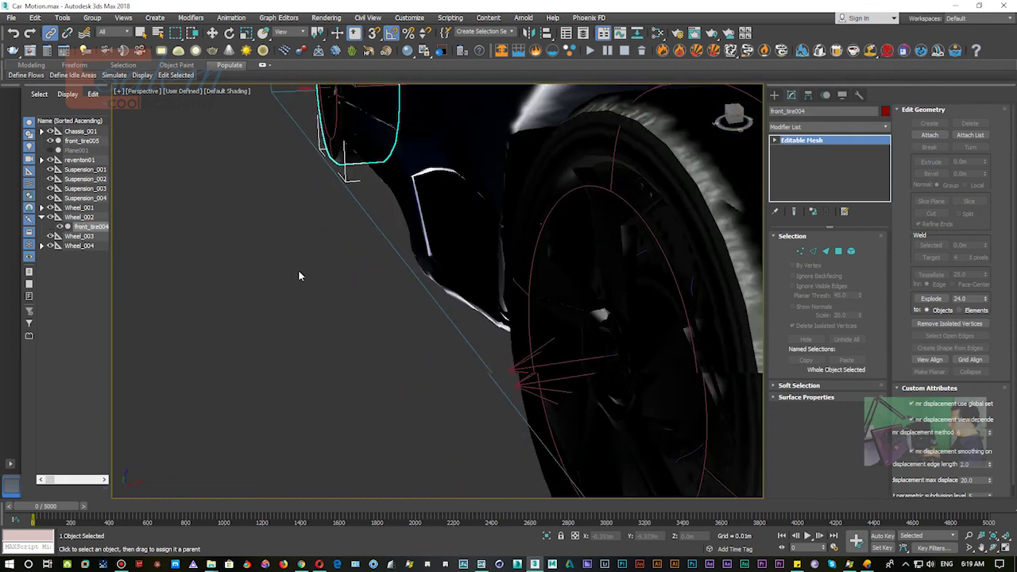
mouse_move(399, 376)
alt+middle_down()
mouse_move(327, 343)
mouse_move(377, 391)
alt+middle_up()
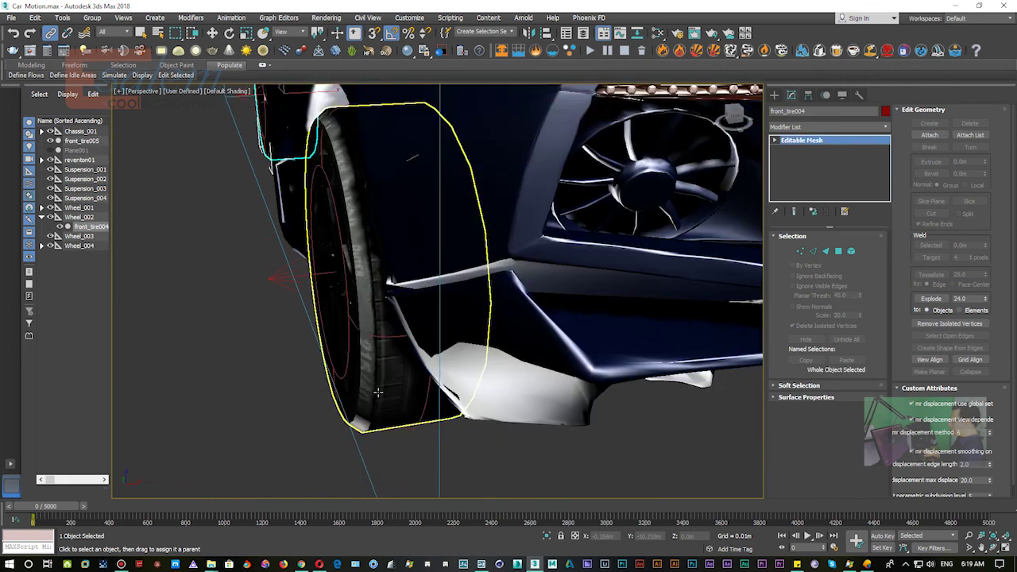
click(334, 332)
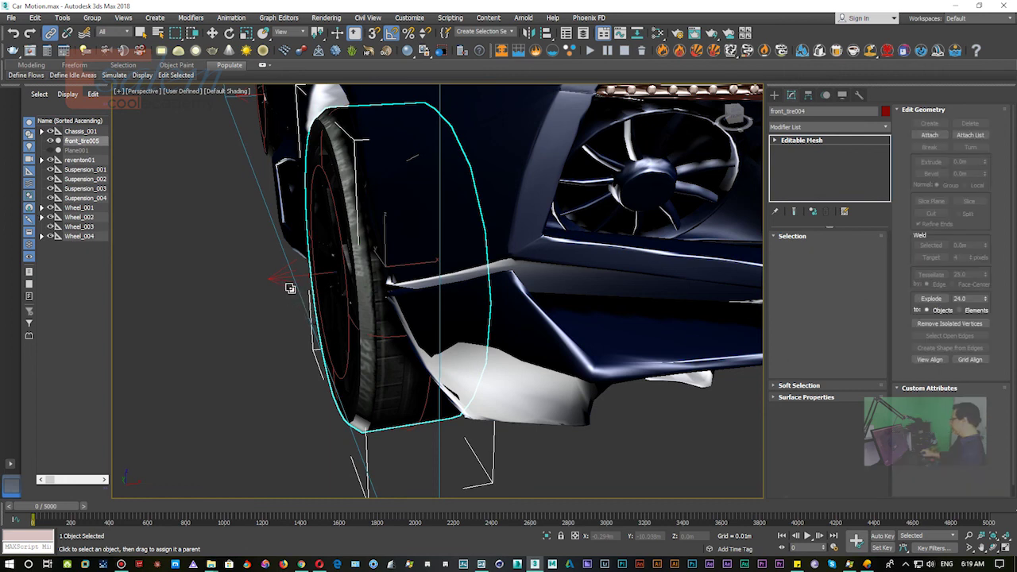
drag(284, 280, 284, 279)
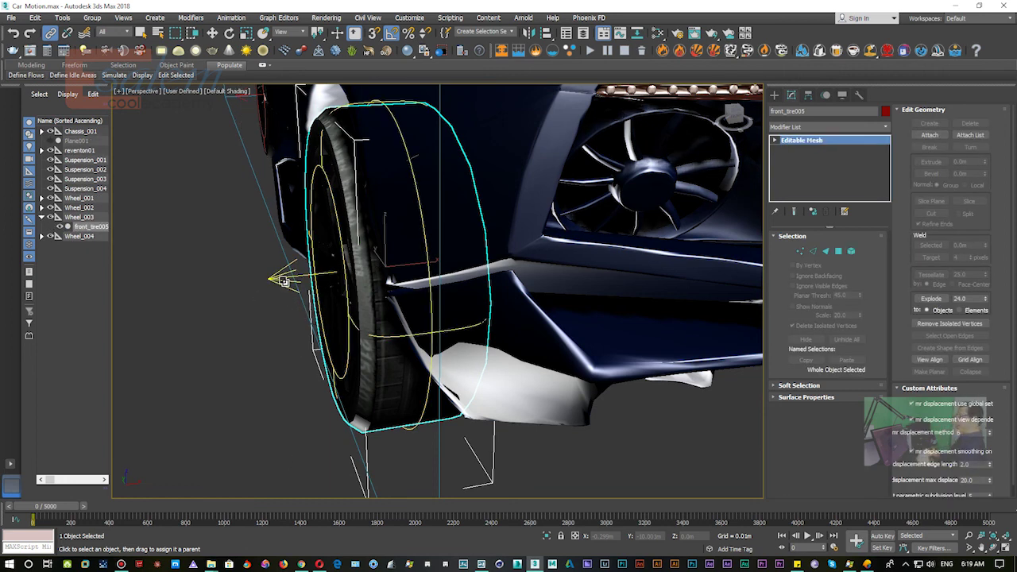
With Select and Move, select left_hea02 and switch to the Top wireframe view.
scroll(284, 278, down, 5)
alt+middle_drag(286, 282, 546, 406)
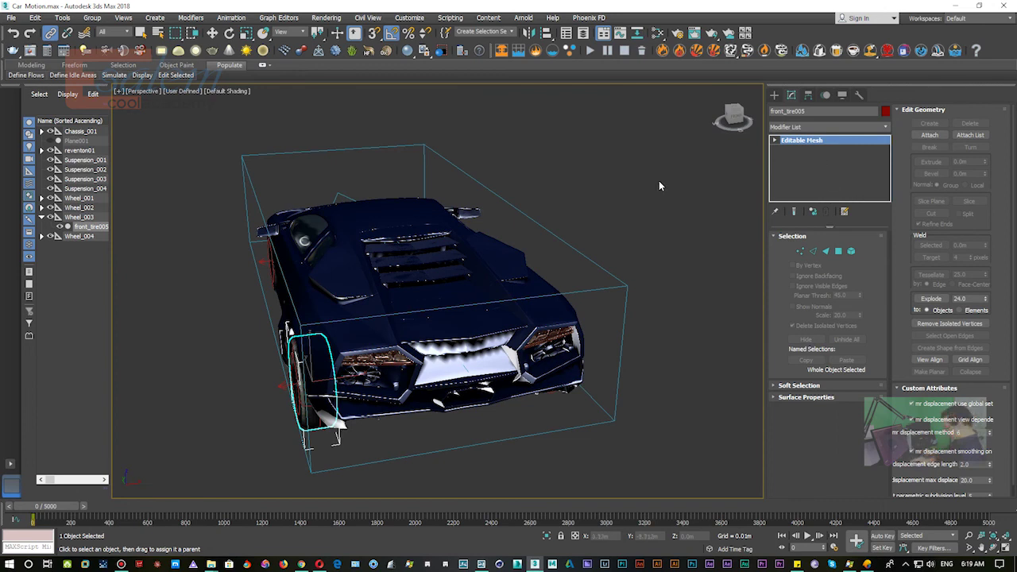
click(212, 33)
click(413, 227)
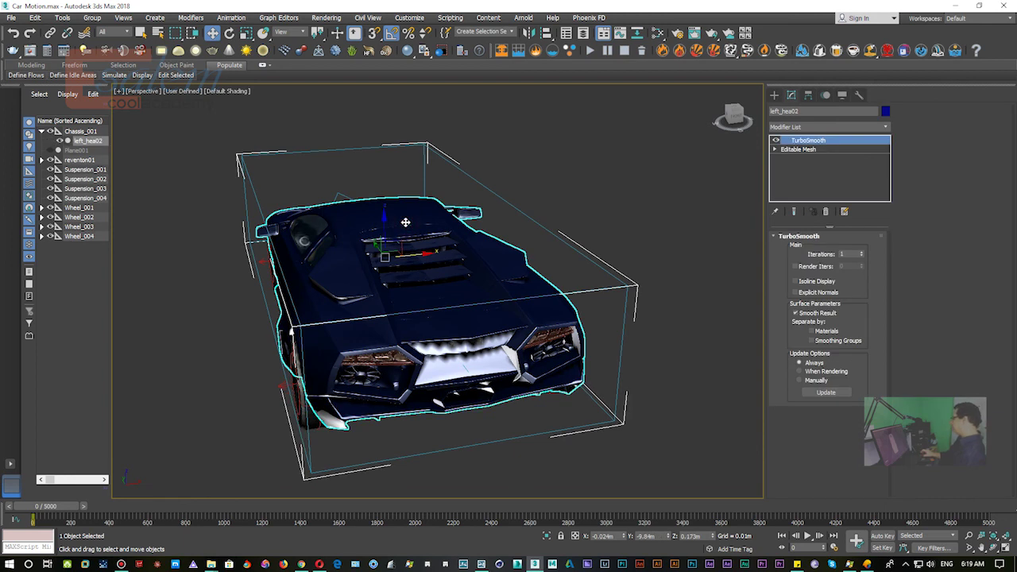
key(t)
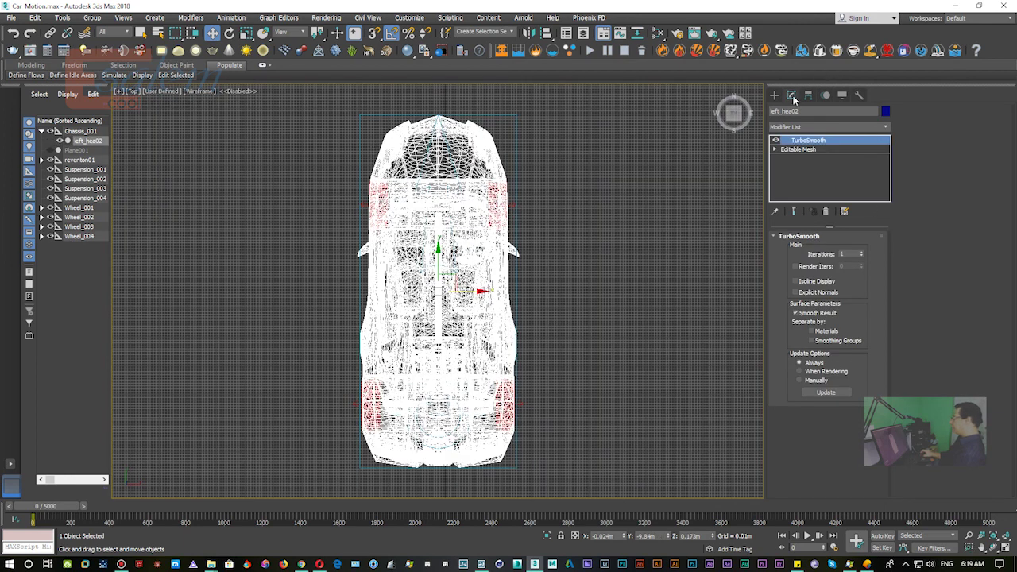
Draw a MadCar_001 helper around the car in Top view and open its Modify settings.
click(775, 95)
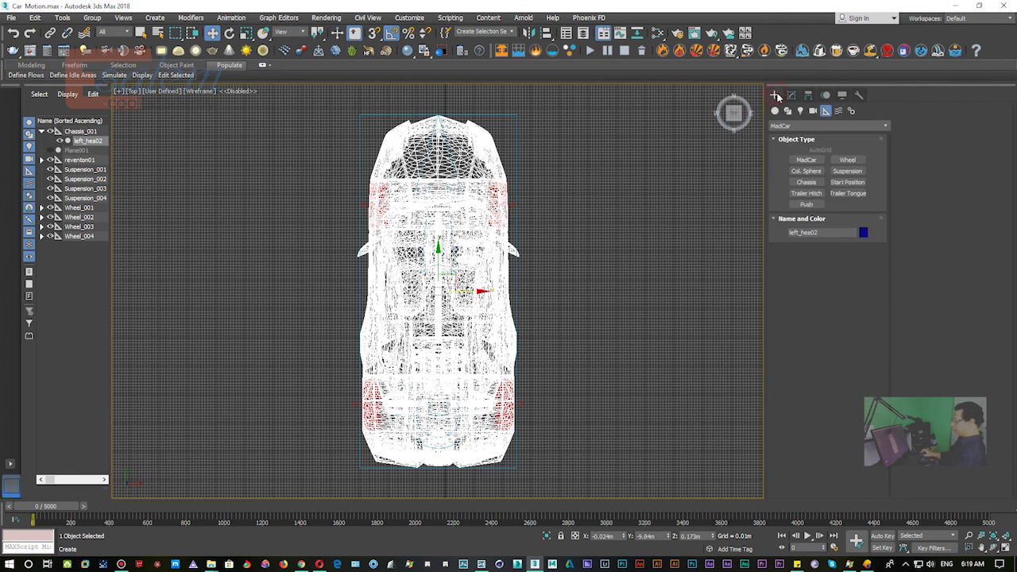
click(798, 161)
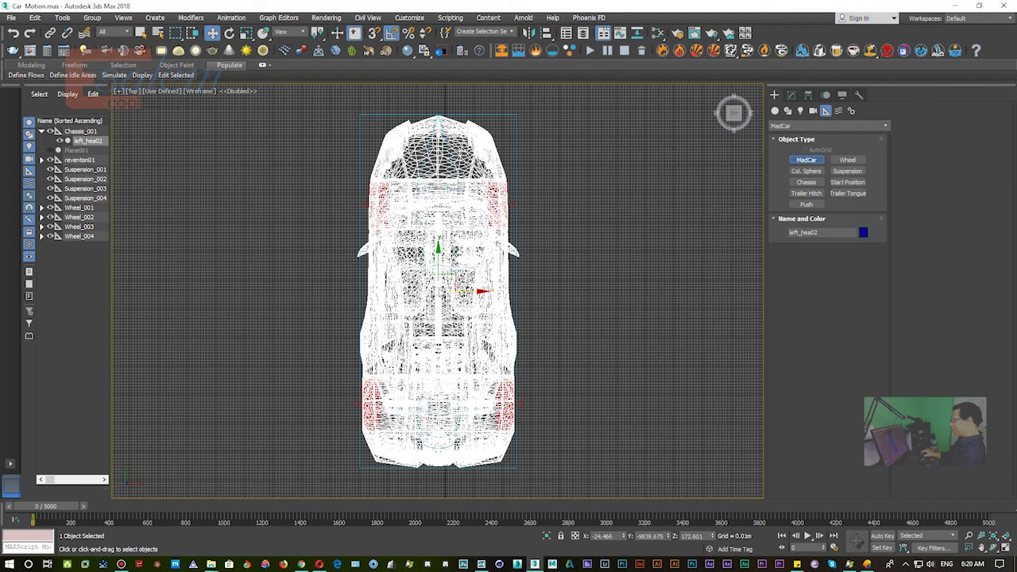
mouse_move(439, 287)
mouse_down()
mouse_move(550, 474)
mouse_move(544, 483)
mouse_up()
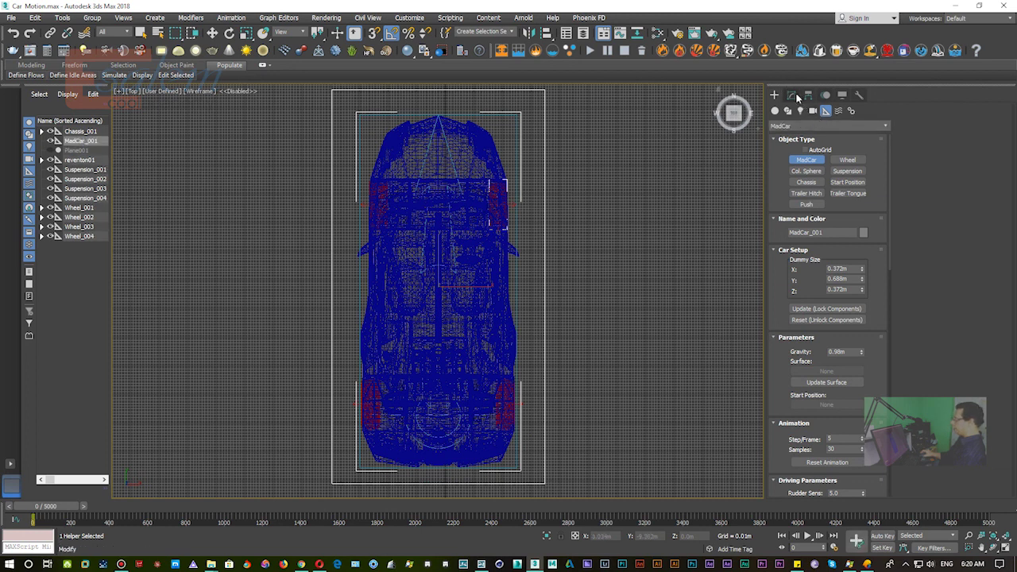
click(792, 95)
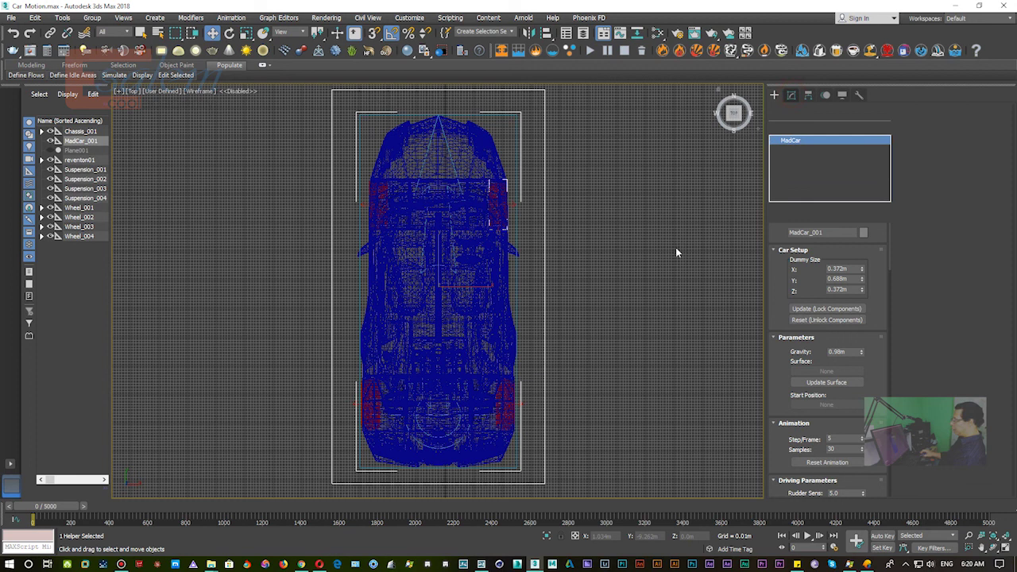
Align the MadCar_001 helper to the car body left_hea02.
click(520, 269)
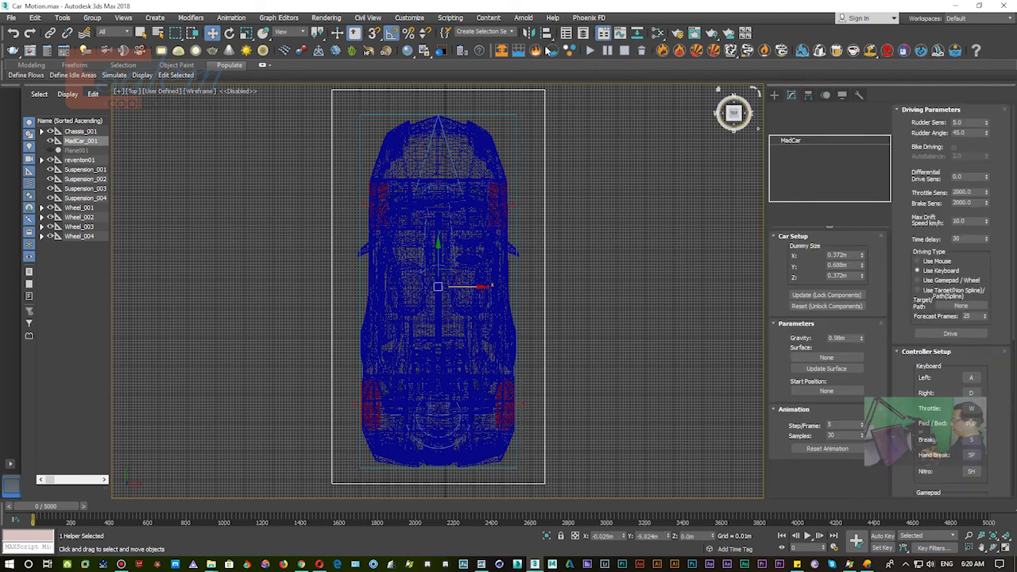
click(546, 32)
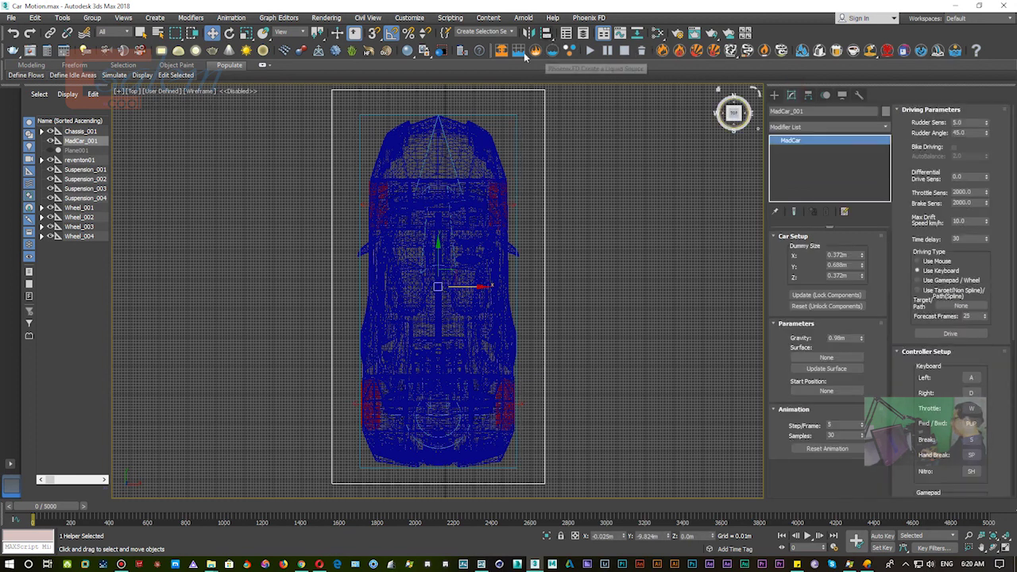
click(469, 182)
click(465, 370)
click(565, 180)
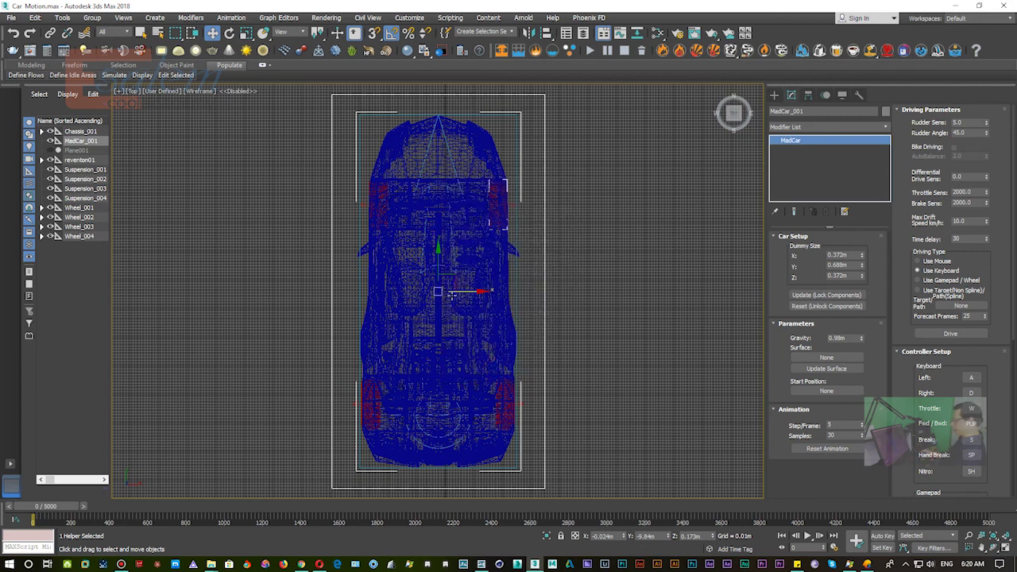
In Left view, lower the helper's Dummy Size Z to 0.288m and box-select the car rig.
alt+middle_drag(472, 317, 506, 313)
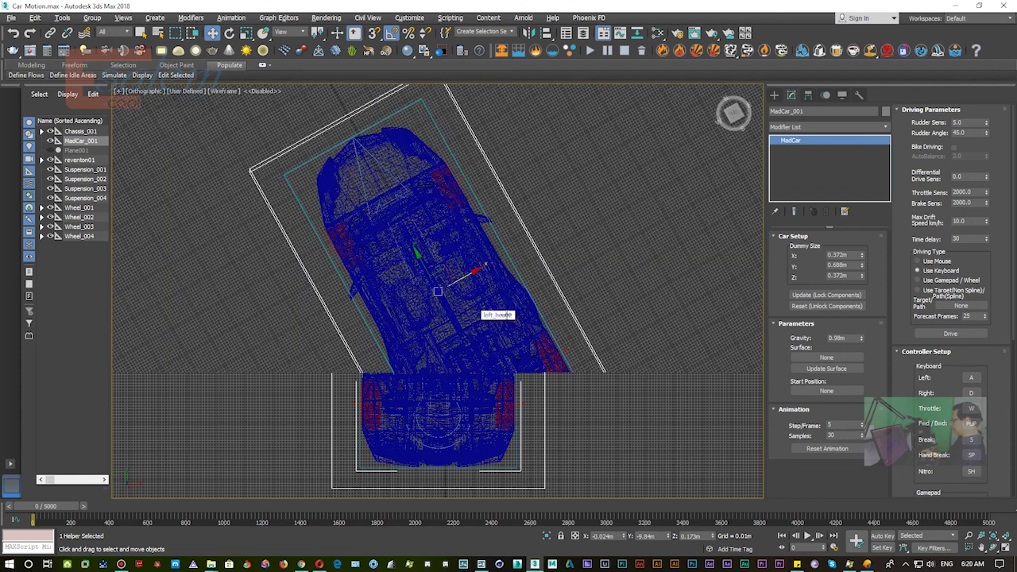
key(l)
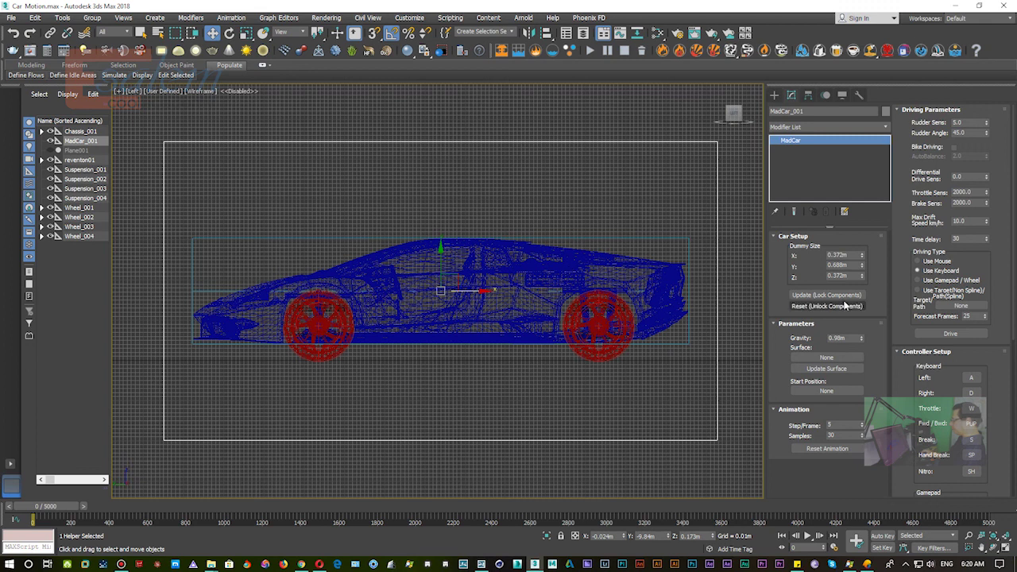
drag(861, 275, 865, 290)
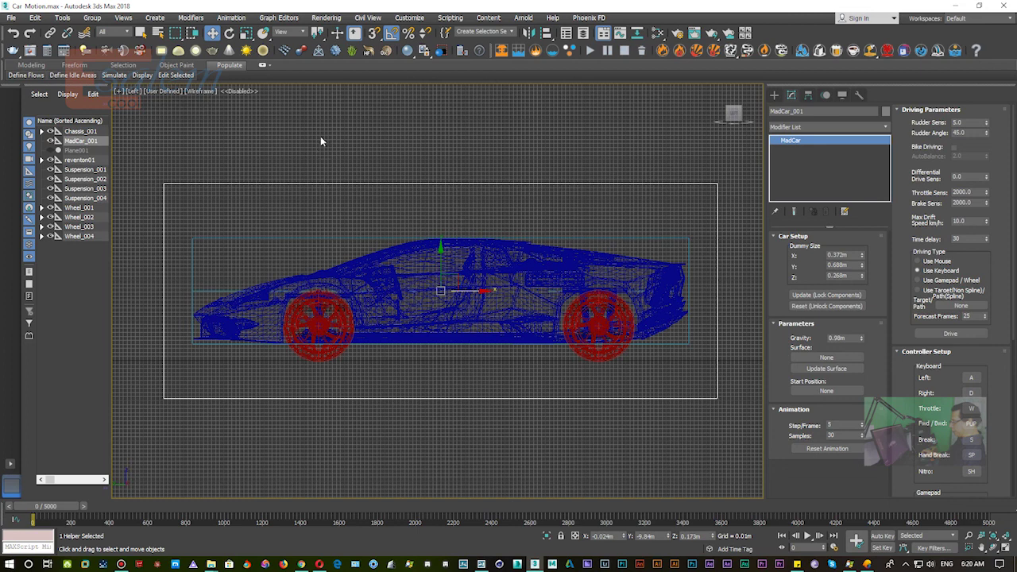
scroll(321, 140, down, 3)
drag(267, 131, 531, 317)
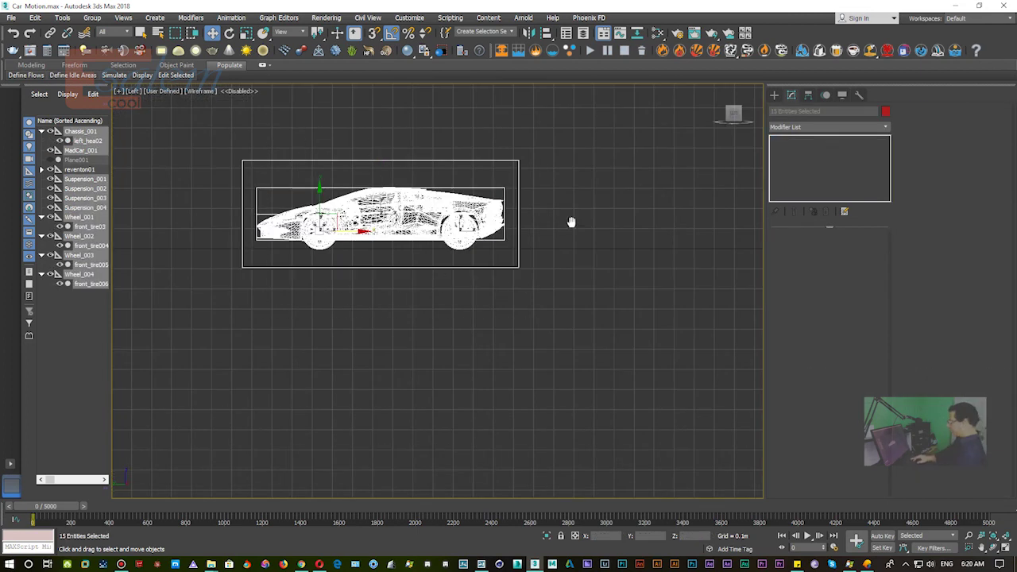
Select all car rig objects, raise them upward, and return to Perspective view.
middle_drag(573, 220, 582, 359)
drag(330, 332, 369, 252)
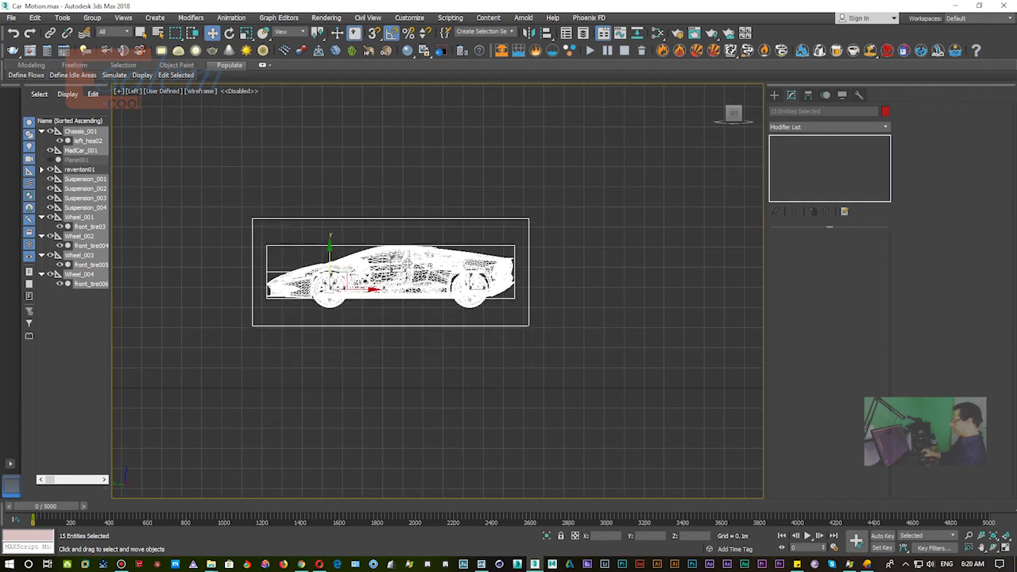
key(p)
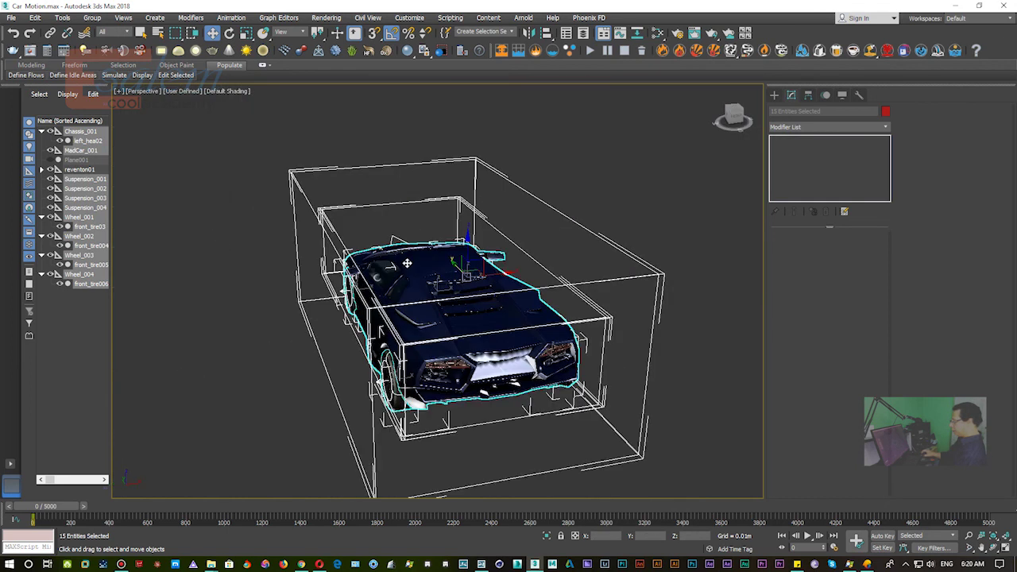
scroll(426, 259, down, 4)
mouse_move(416, 323)
middle_down()
mouse_move(488, 341)
mouse_move(476, 356)
middle_up()
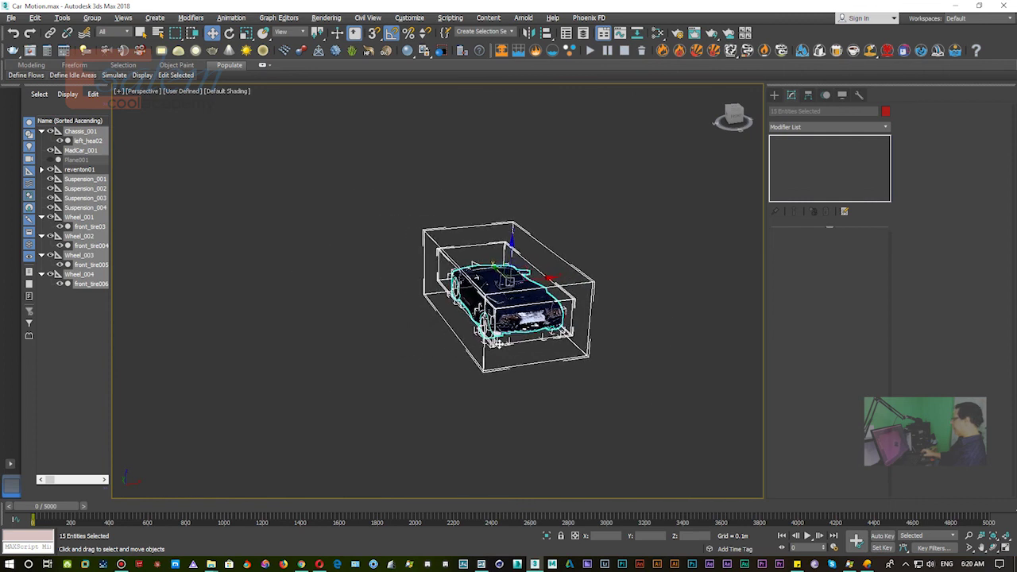
Unhide all to restore Plane001 and zoom to frame the car above it.
right_click(319, 360)
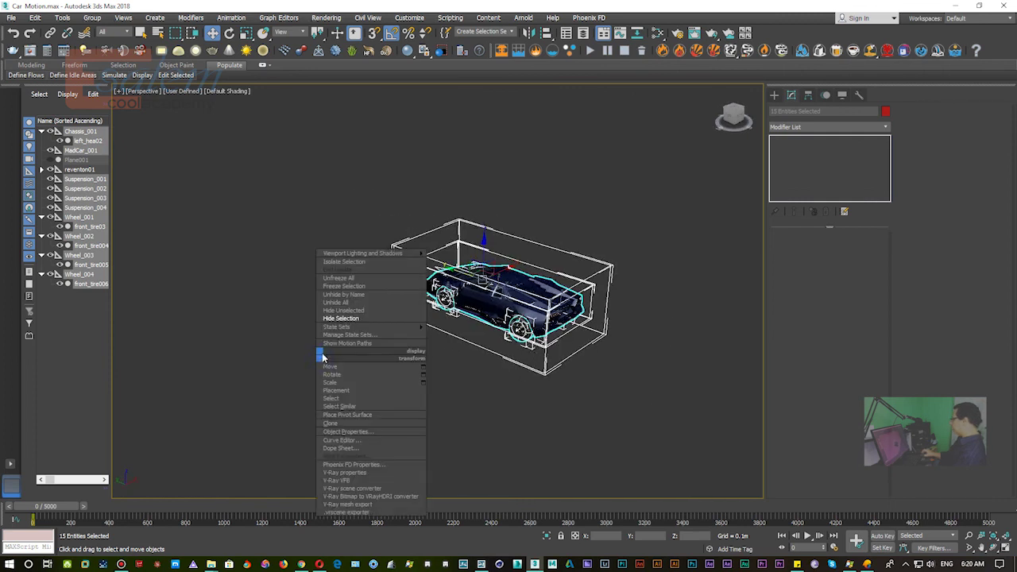
click(357, 304)
alt+middle_drag(357, 304, 368, 347)
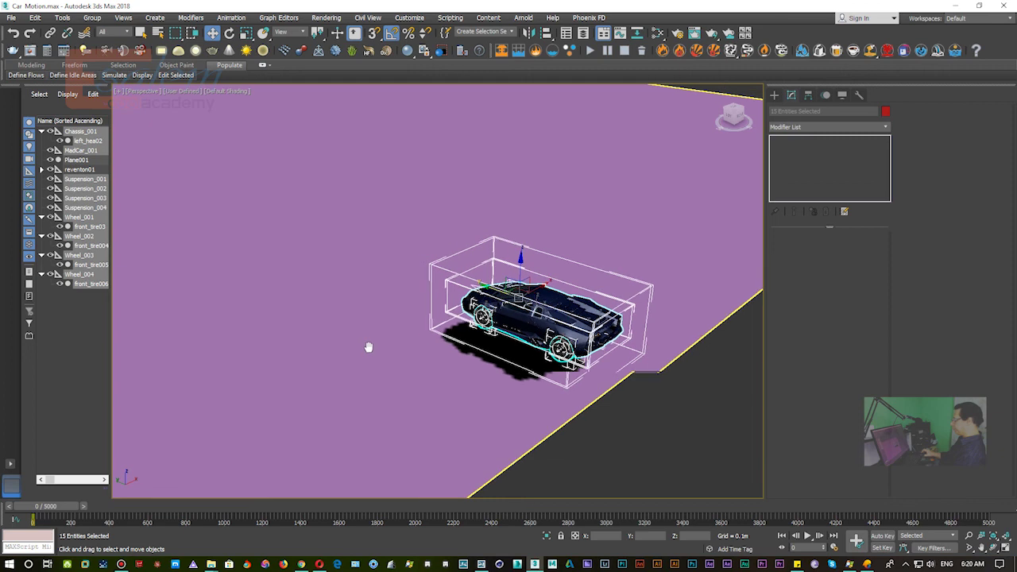
click(778, 95)
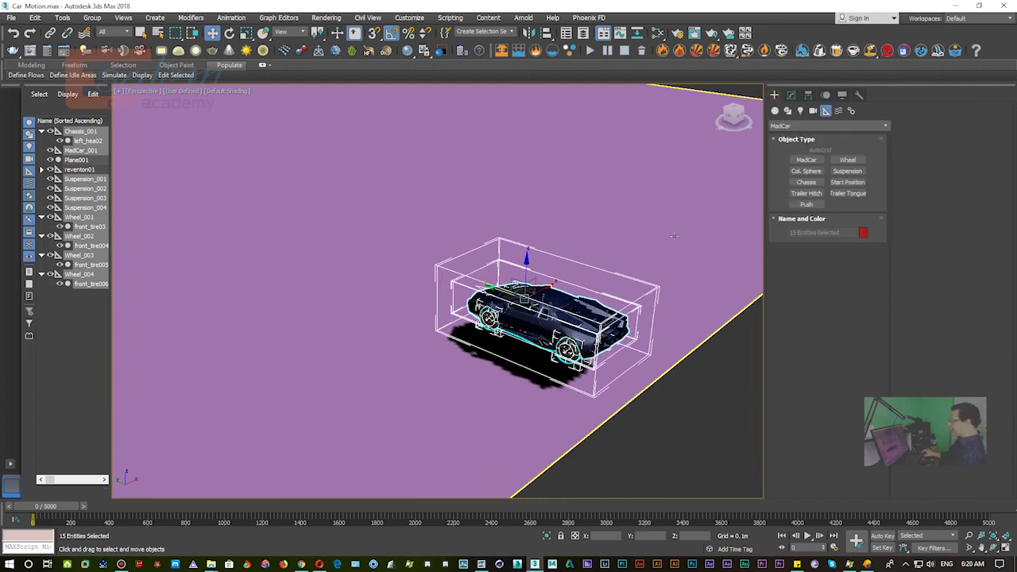
alt+middle_drag(601, 233, 630, 219)
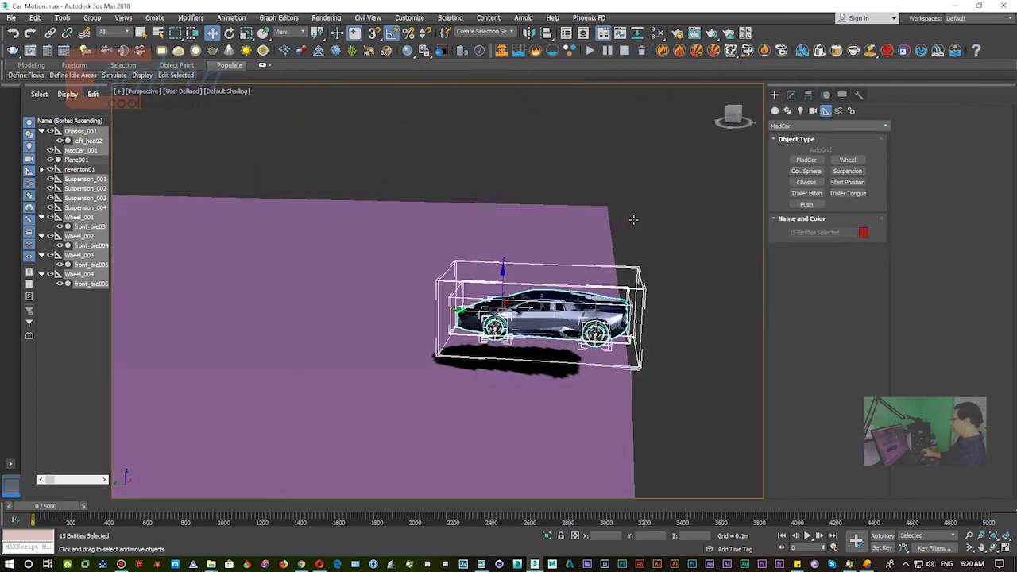
key(z)
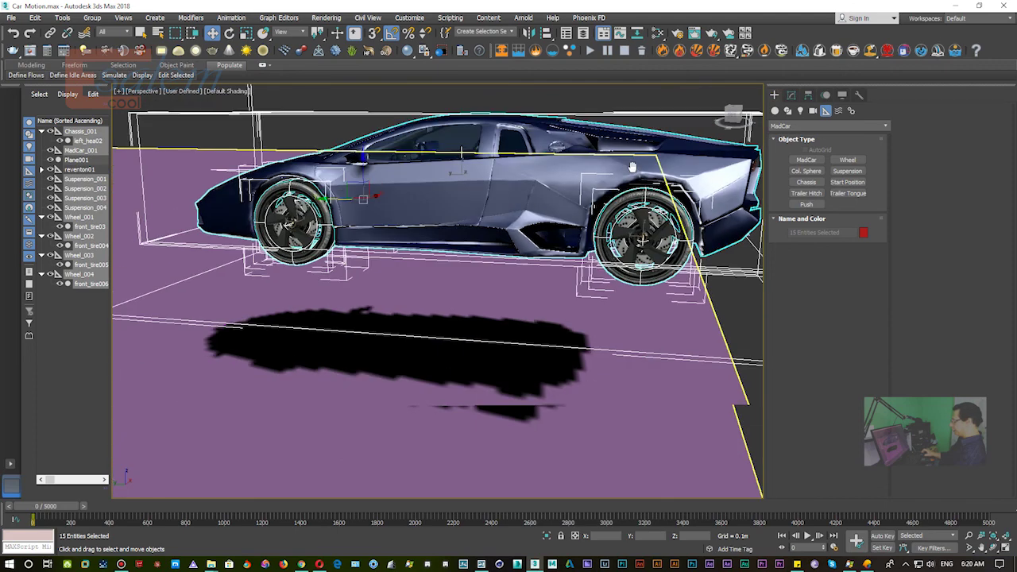
alt+middle_drag(564, 224, 568, 238)
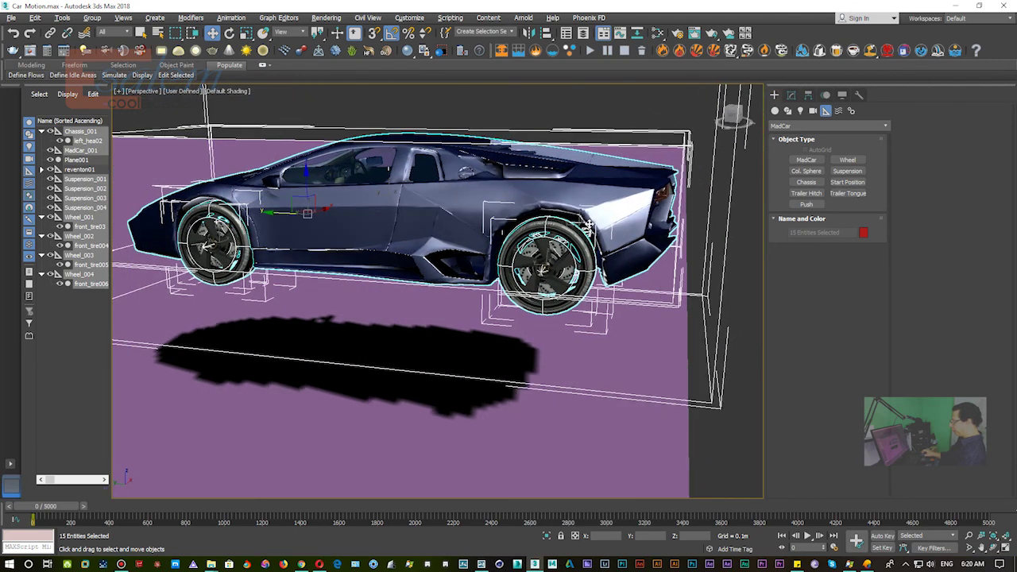
Create a StartPosition_001 helper below the car and raise it toward the car.
click(857, 186)
scroll(482, 435, down, 2)
scroll(516, 417, down, 2)
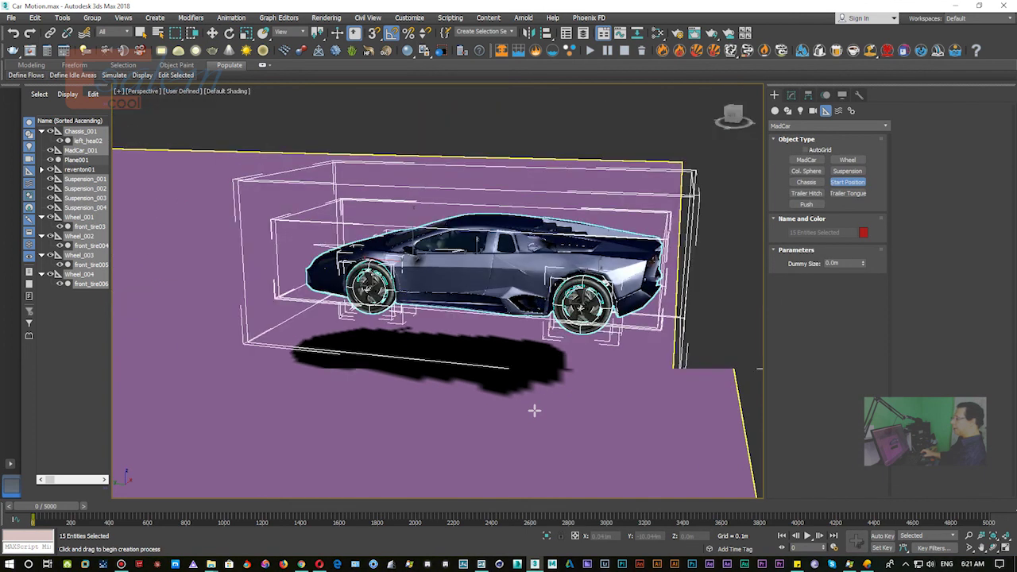
drag(618, 402, 387, 386)
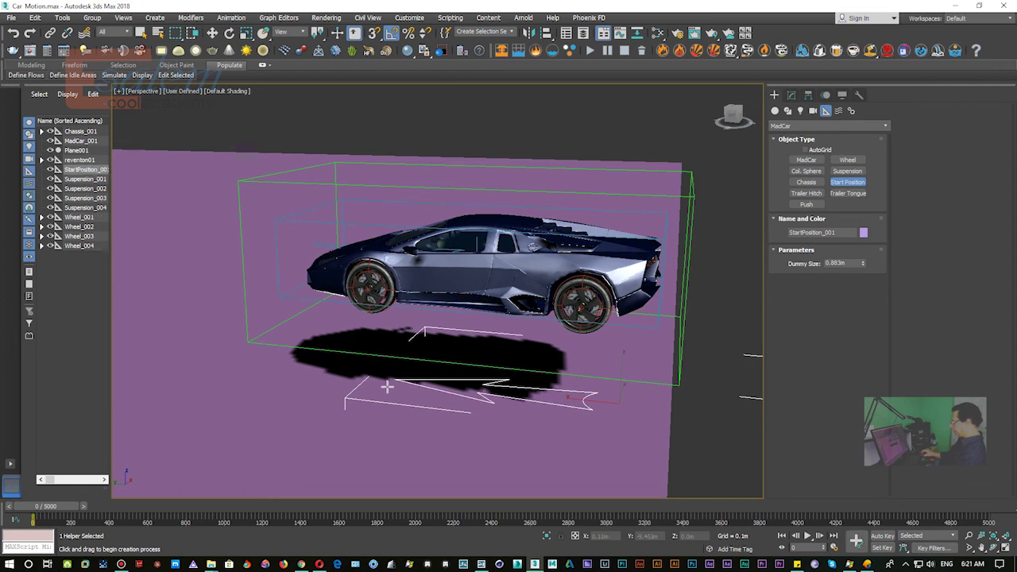
click(212, 32)
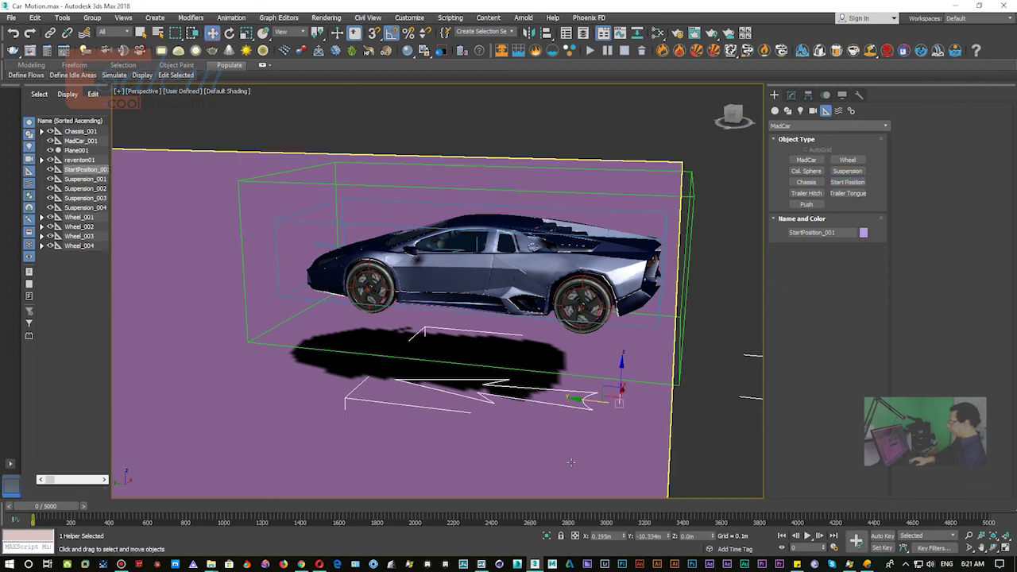
middle_drag(574, 437, 589, 377)
drag(639, 322, 640, 262)
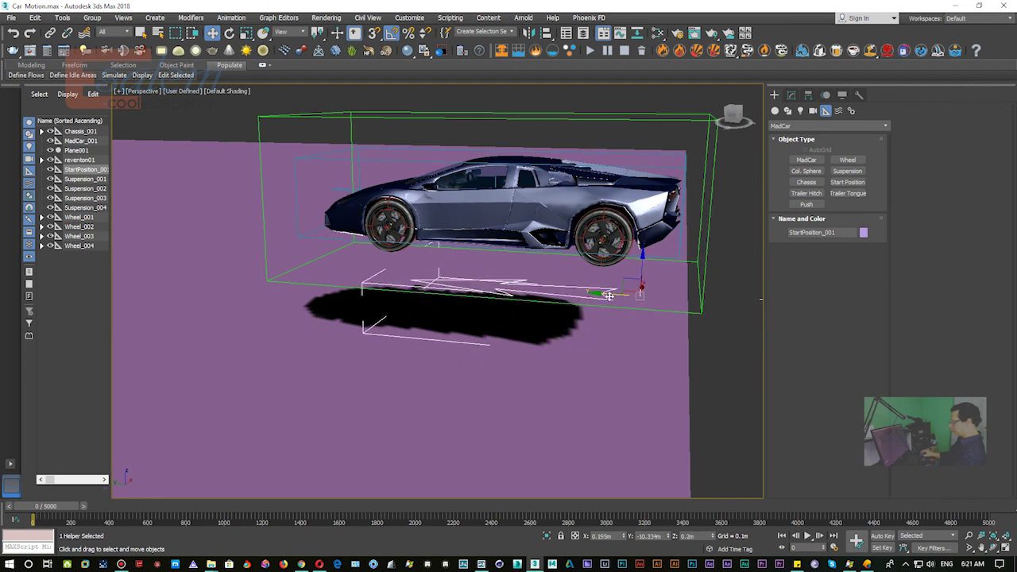
In Left view, slide the StartPosition helper along X, then undo that move.
key(l)
scroll(609, 295, up, 2)
scroll(609, 298, down, 2)
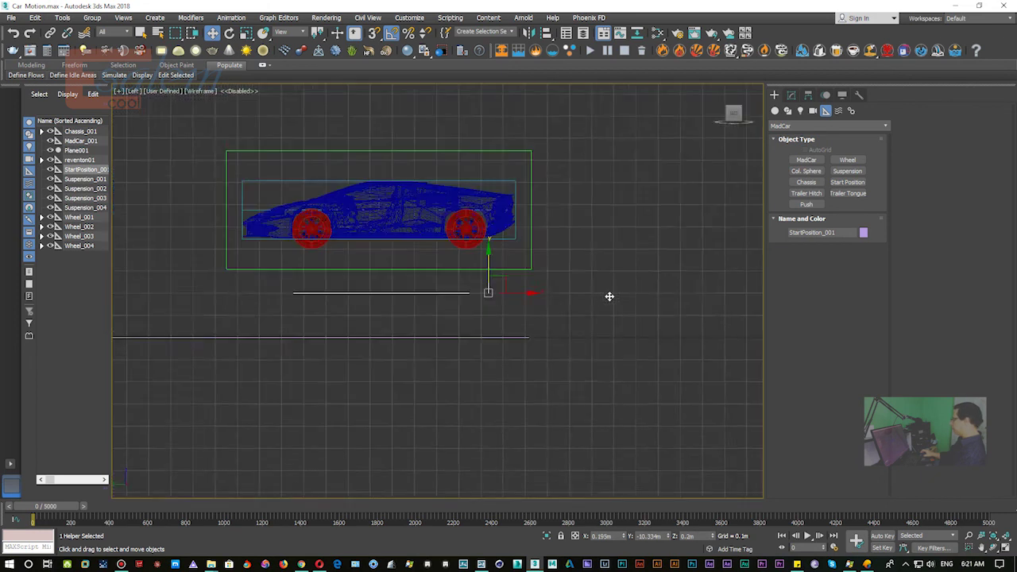
scroll(608, 300, down, 1)
drag(518, 292, 487, 289)
key(ctrl+z)
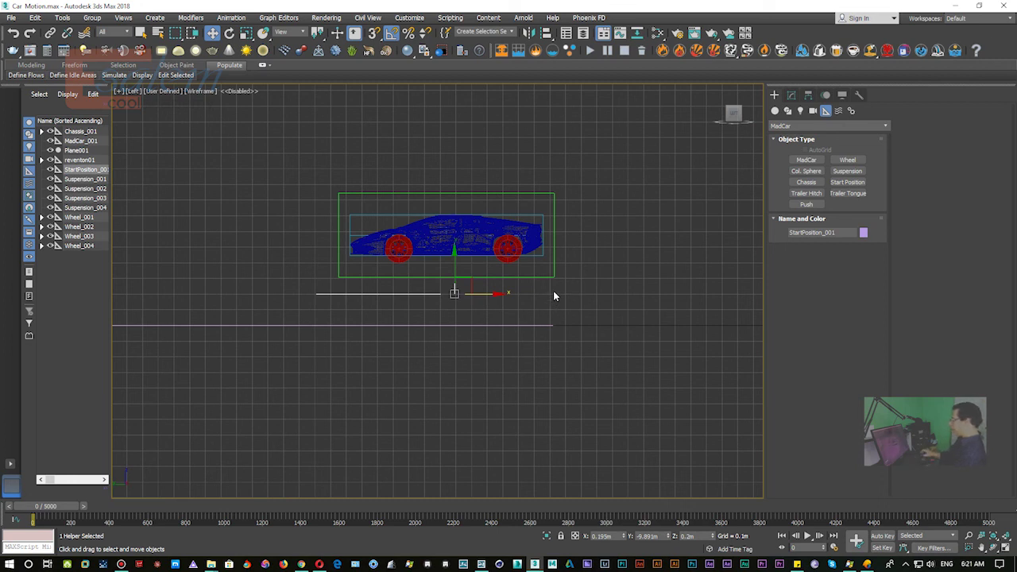
Return to a shaded Perspective view (P, F3) and pan to frame the car.
alt+middle_drag(551, 295, 547, 306)
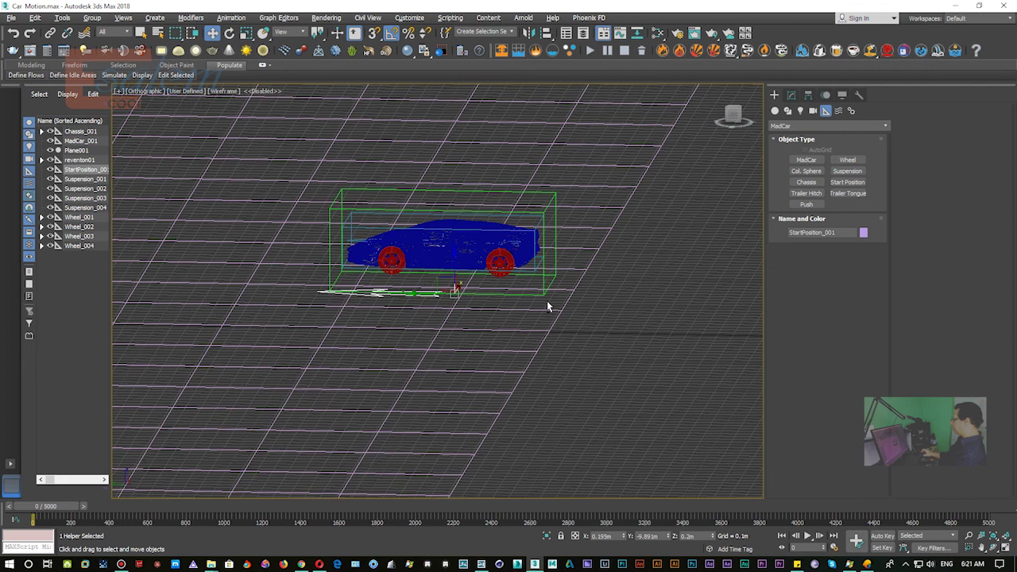
key(p)
key(F3)
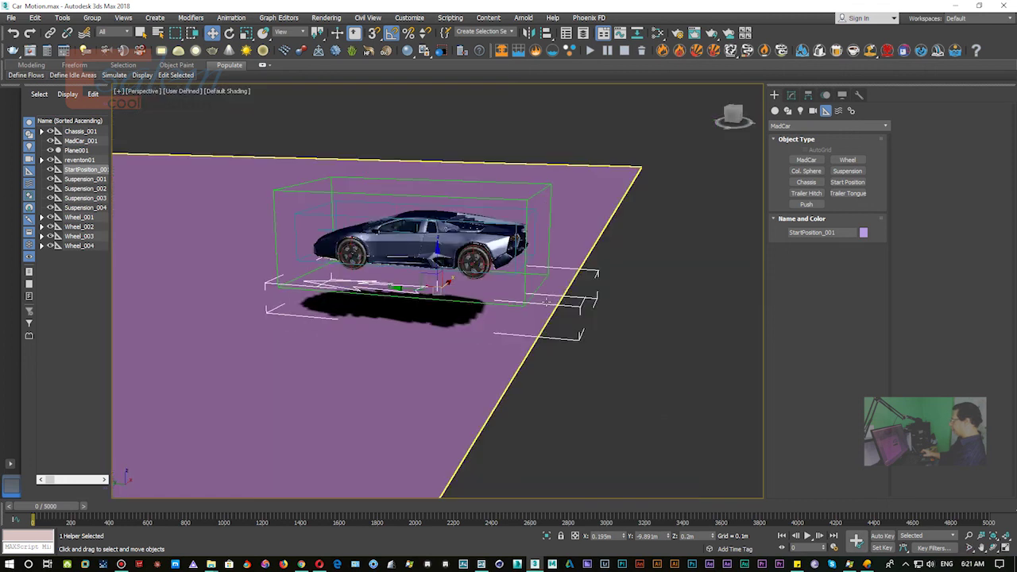
middle_drag(546, 302, 668, 326)
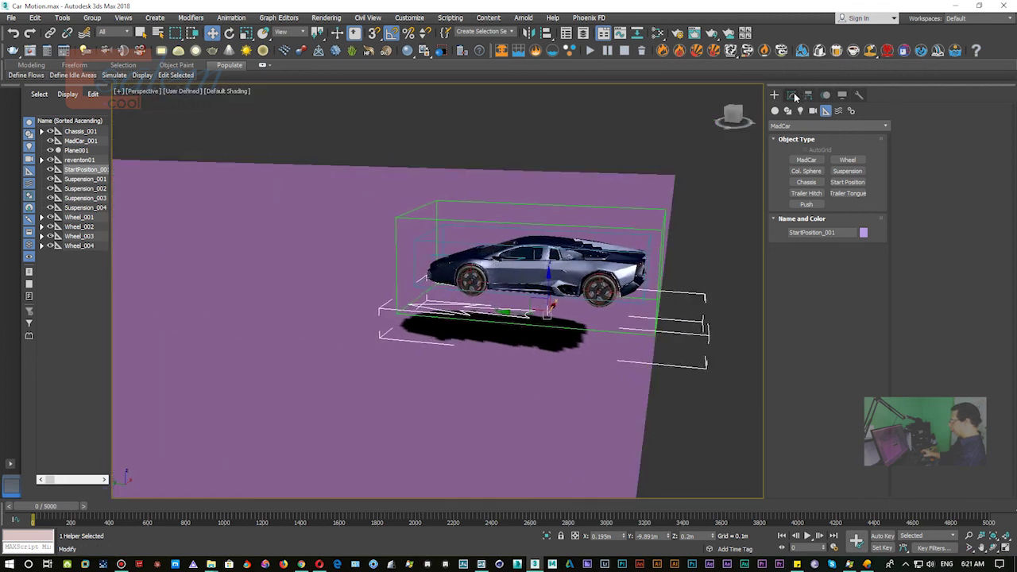
Select the MadCar_001 dummy box in the Modify panel to show its rig settings.
click(792, 95)
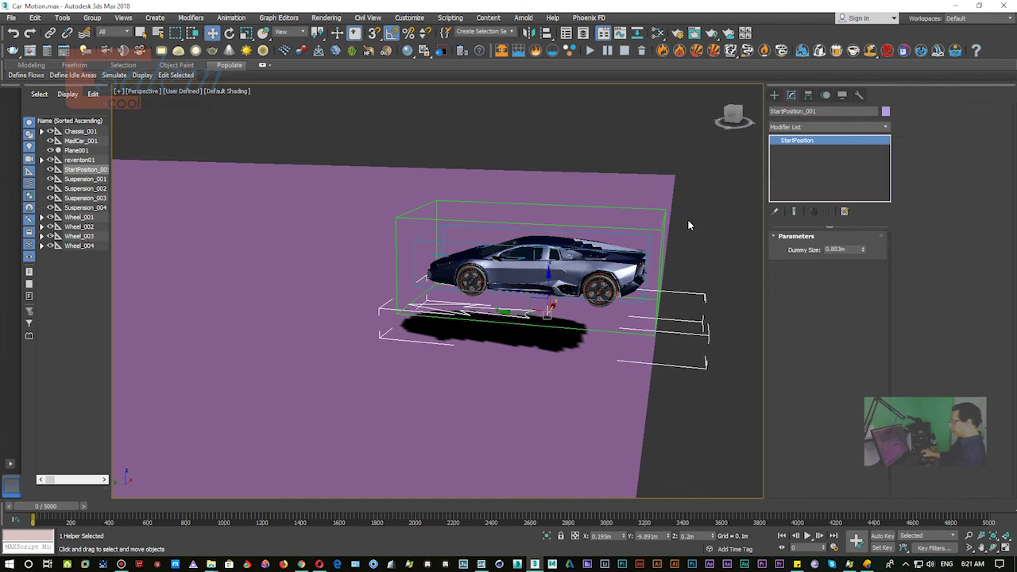
alt+middle_drag(689, 219, 690, 214)
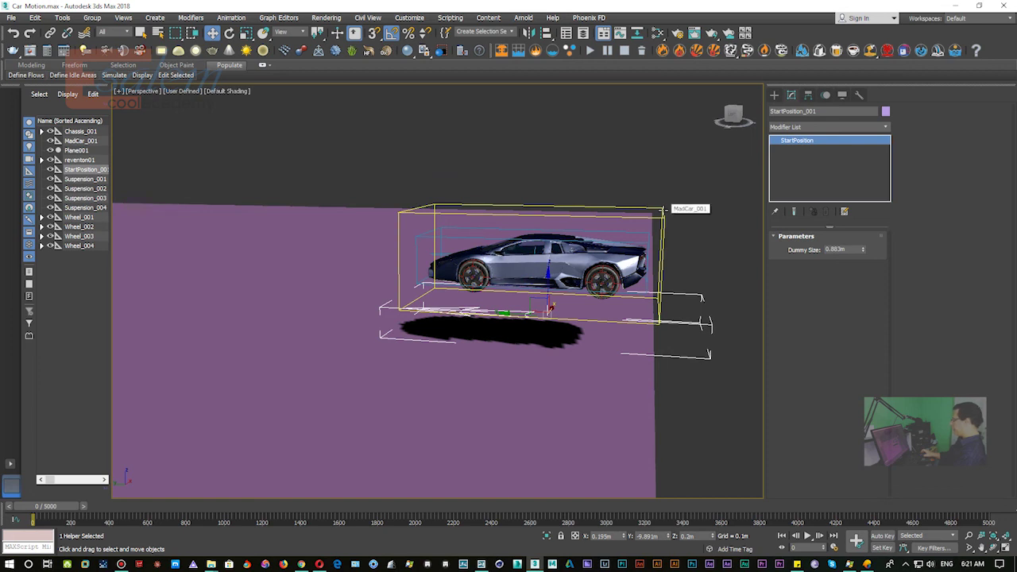
click(663, 211)
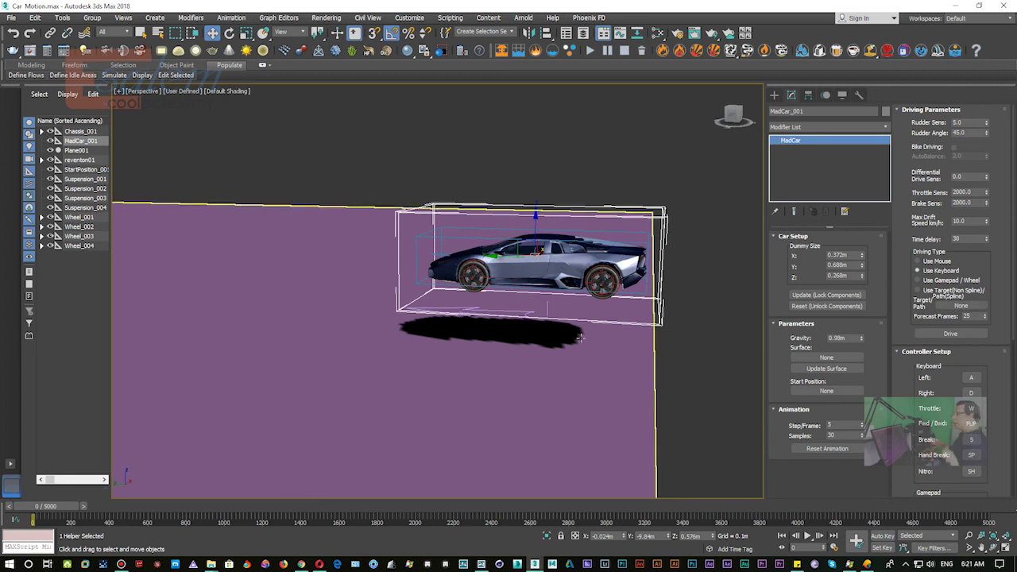
alt+middle_drag(572, 342, 580, 325)
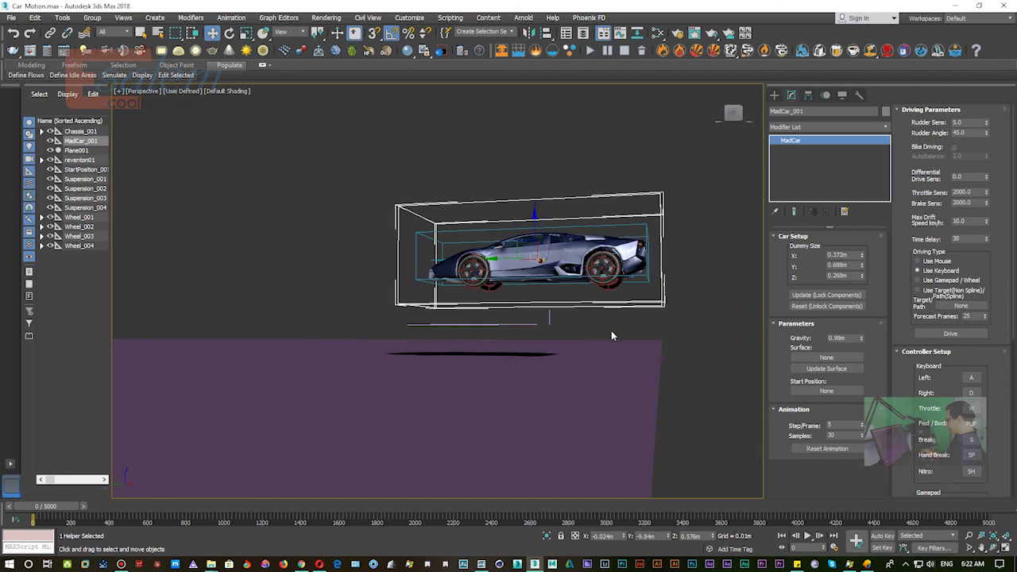
click(906, 563)
click(933, 506)
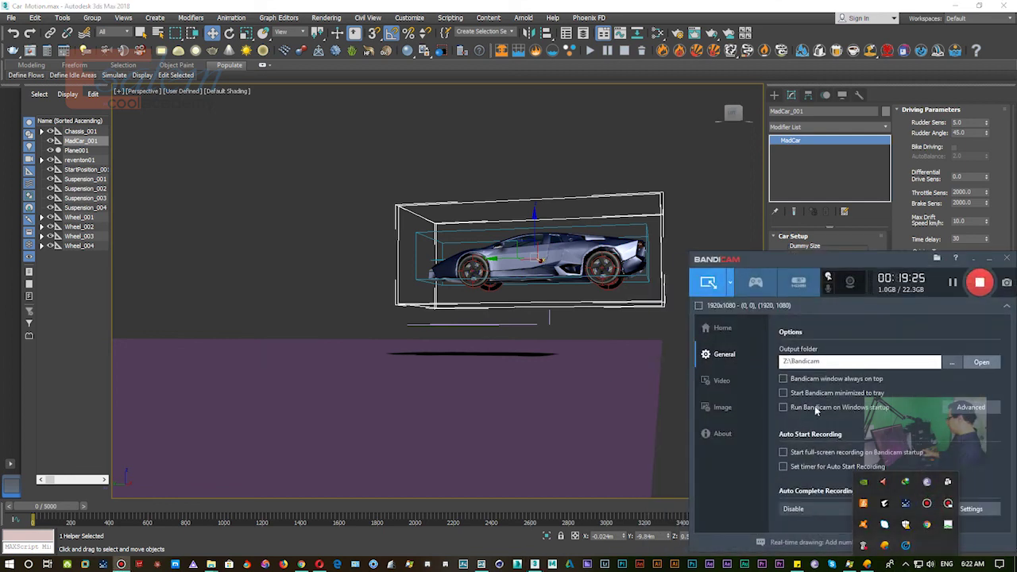
click(988, 259)
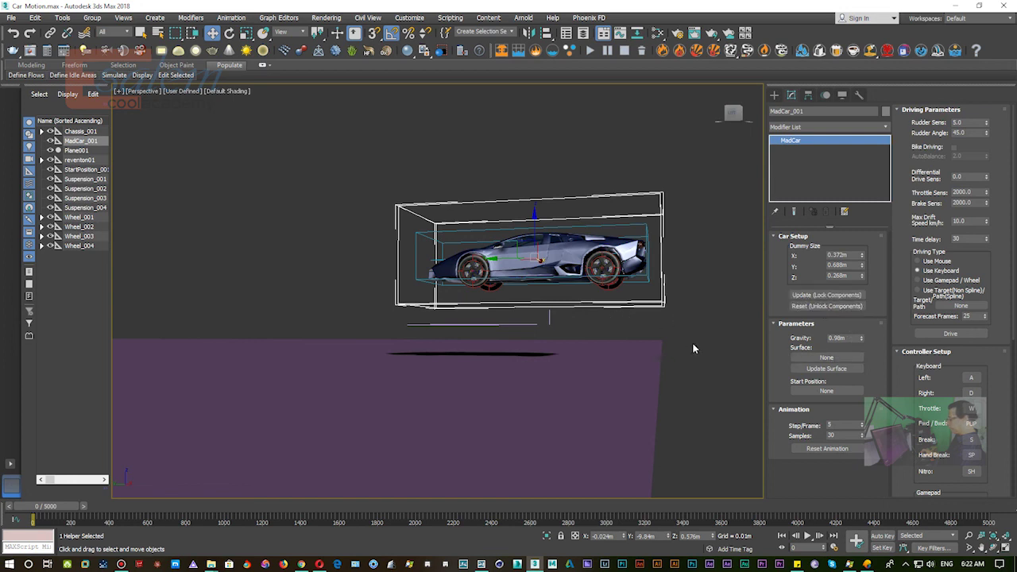
Pick Plane001 as the MadCar surface and StartPosition_001 as start, and edit Rudder Sens to 20.
click(833, 358)
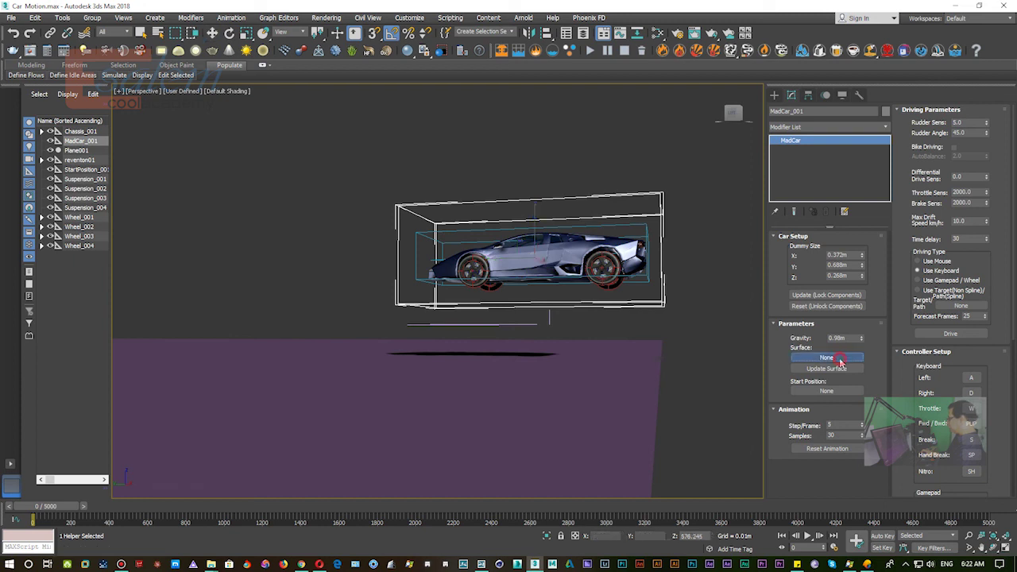
click(354, 380)
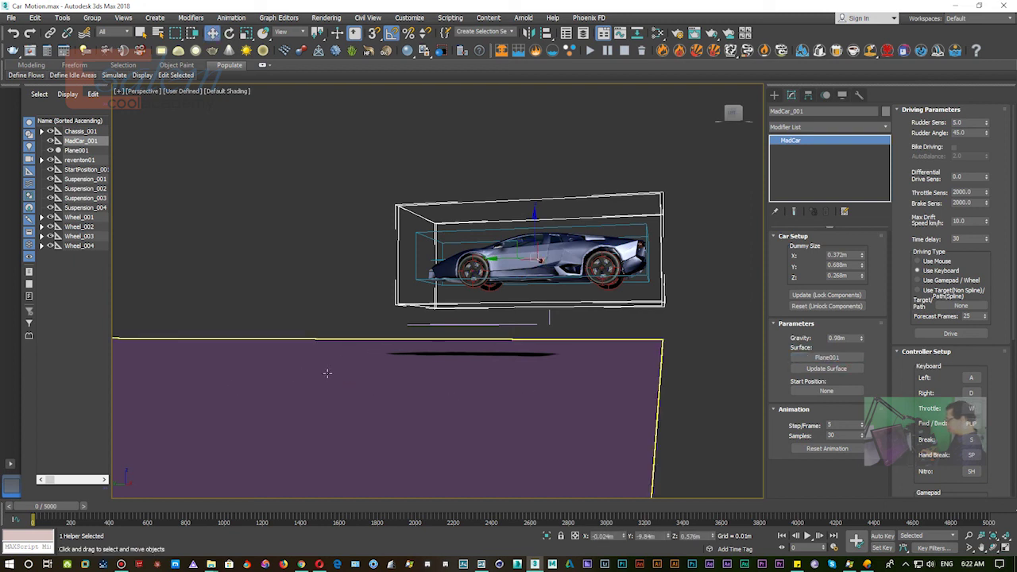
click(811, 392)
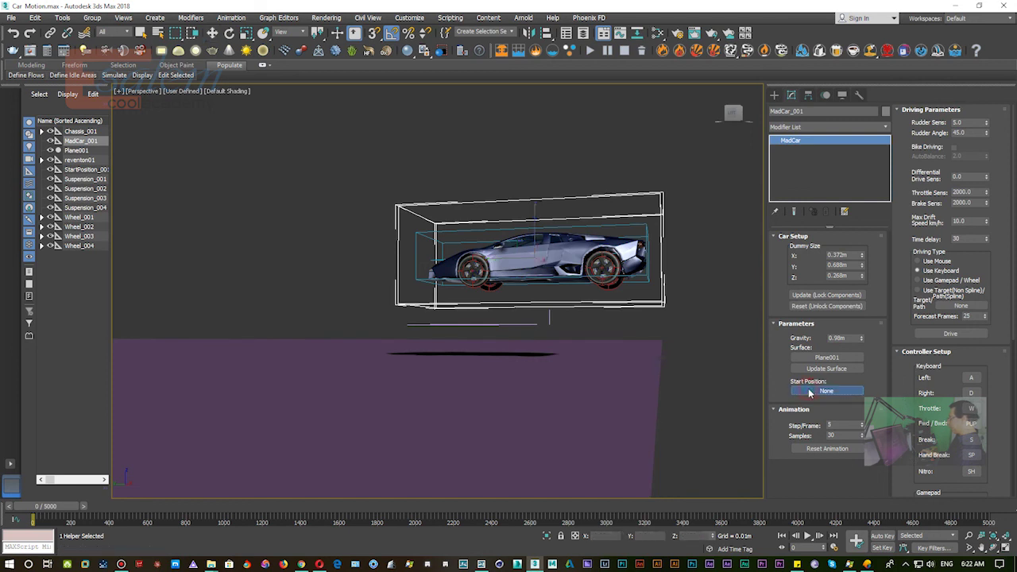
click(490, 325)
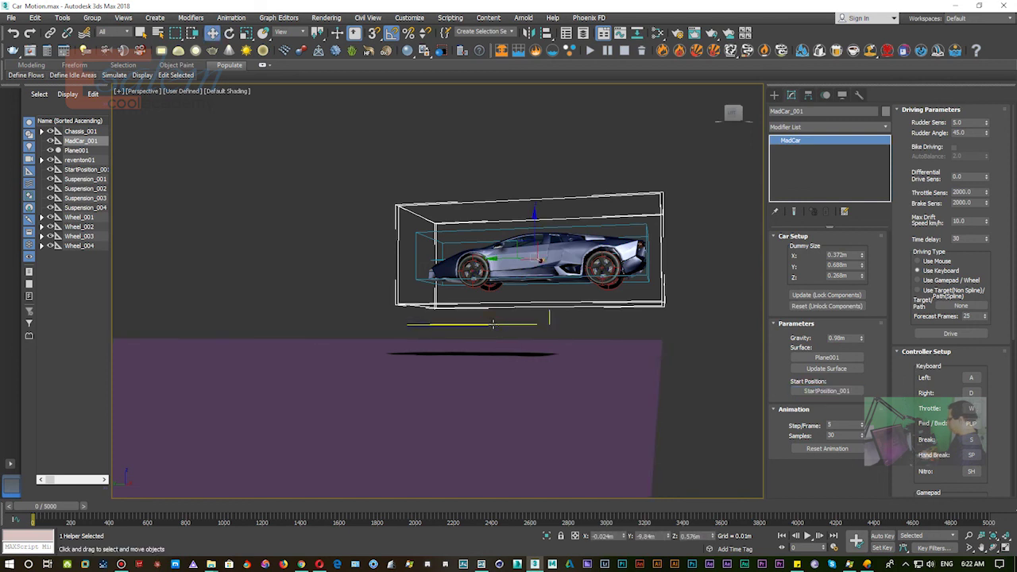
alt+middle_drag(666, 336, 664, 343)
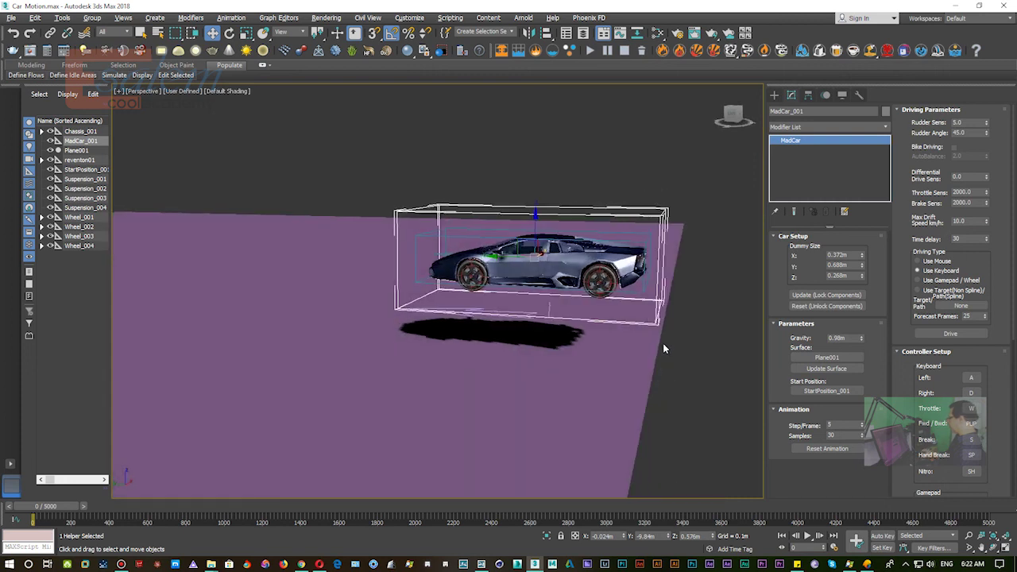
double_click(968, 123)
text(20)
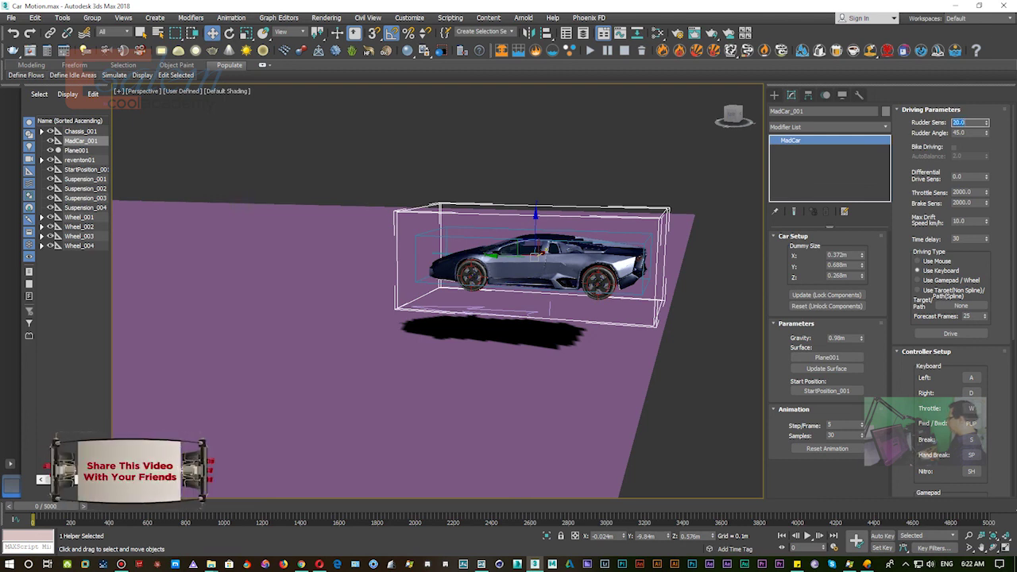
Set Throttle Sens and Brake Sens both to 5000.
double_click(978, 192)
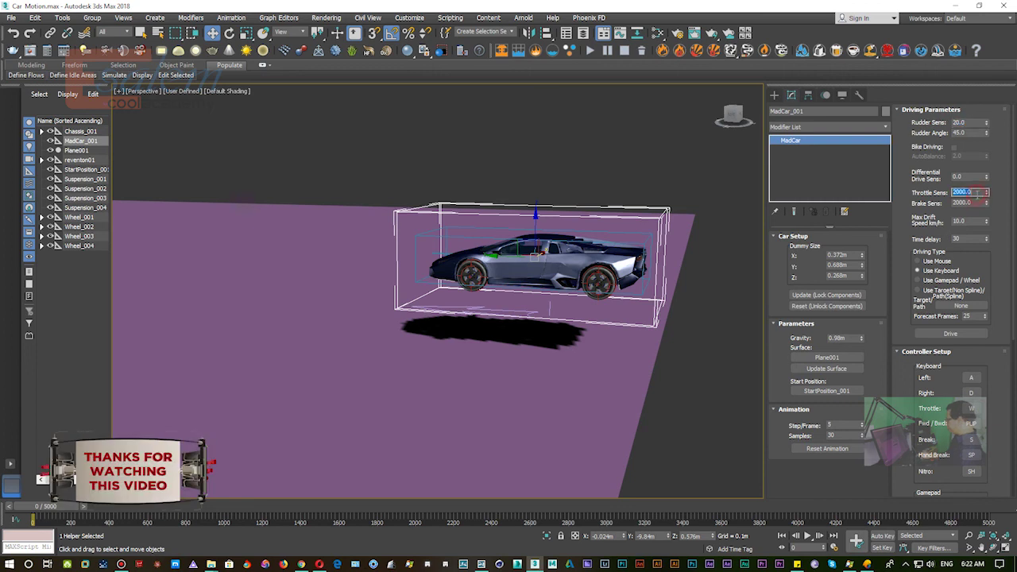
text(5000)
key(Tab)
text(000)
key(Return)
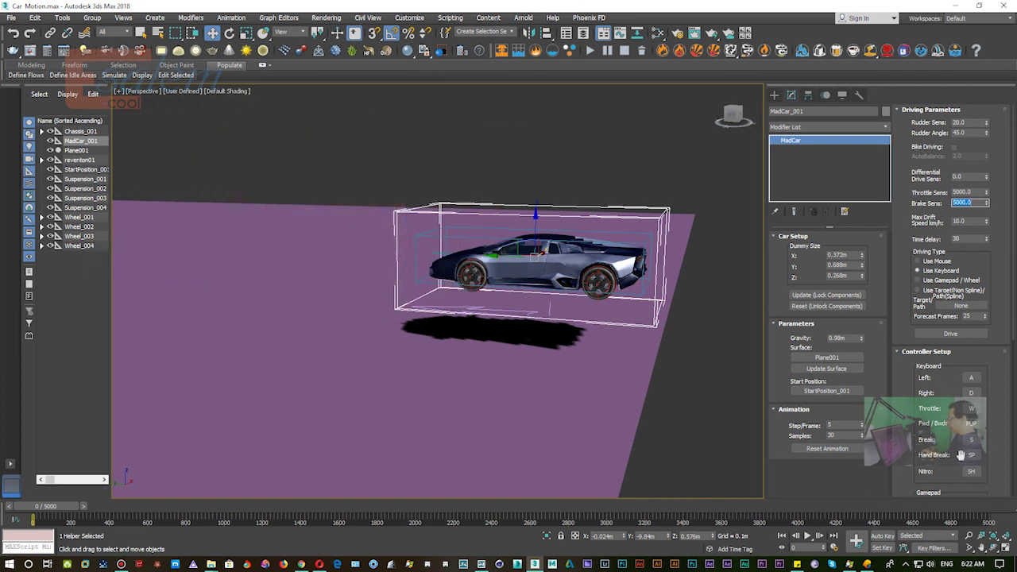
Reassign the Fwd/Bwd key and lock the rig components so the car drops onto the plane.
click(971, 425)
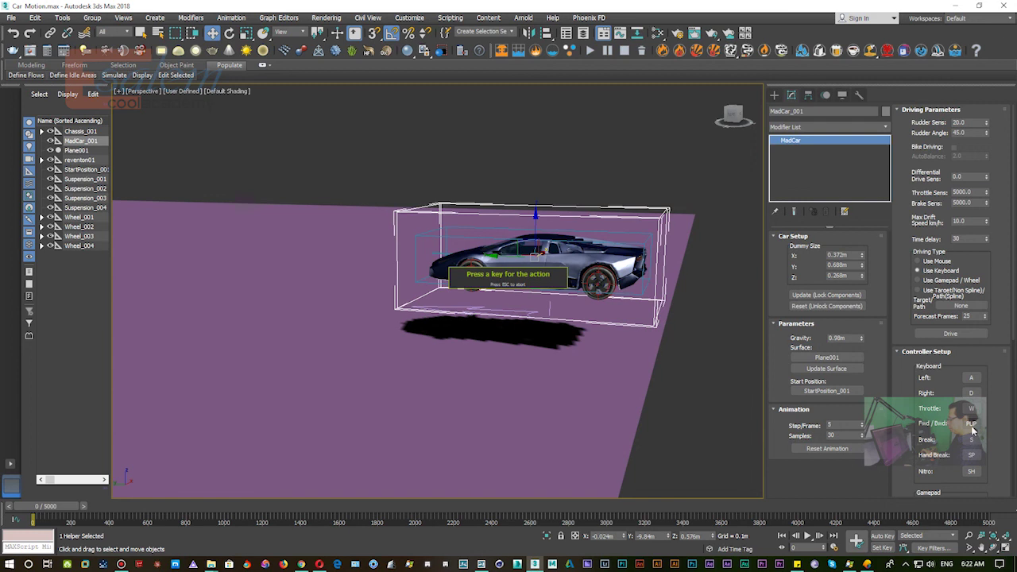
key(Escape)
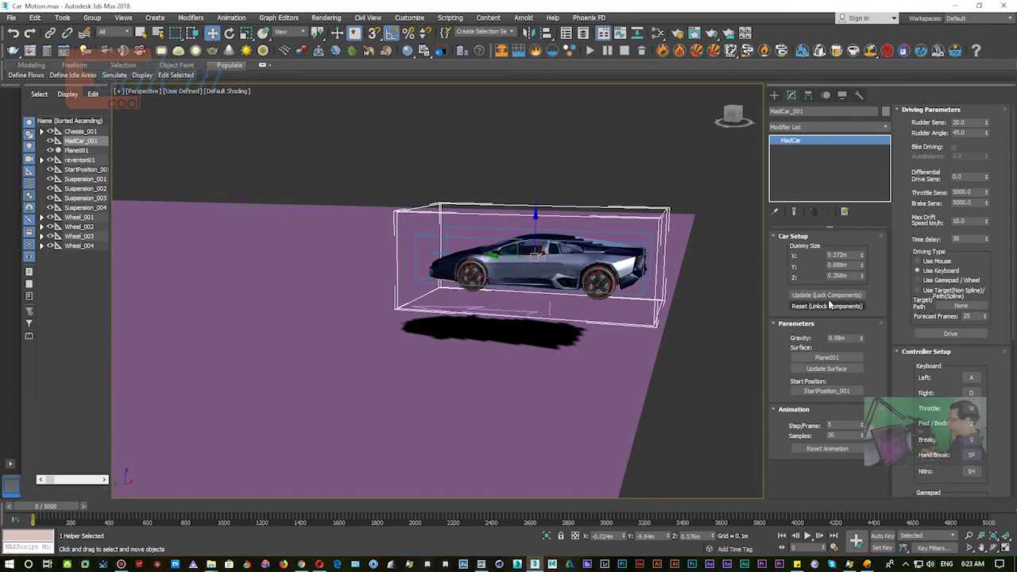
click(829, 295)
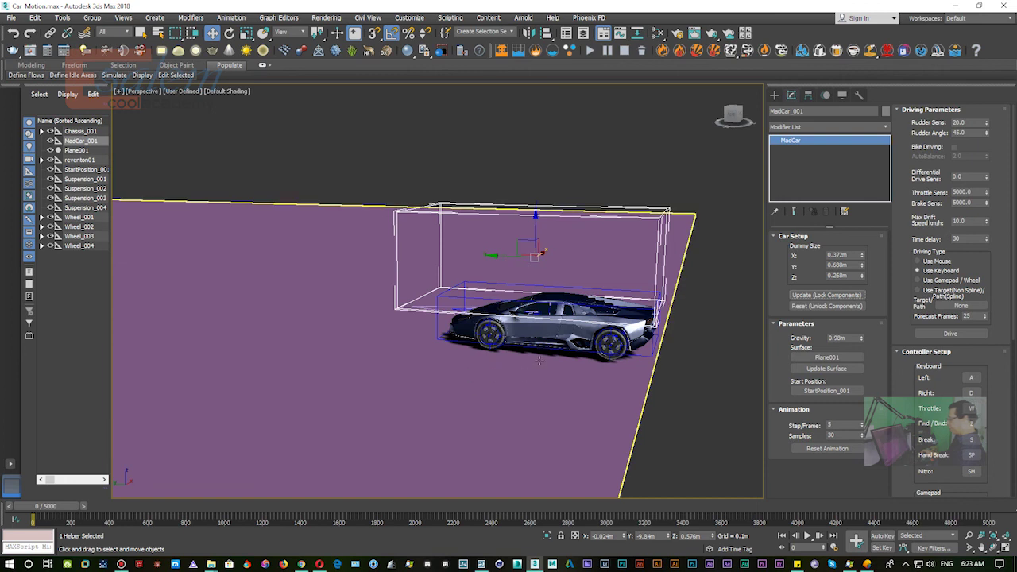
Zoom out to show the whole Plane001, then start keyboard Drive mode.
scroll(486, 362, down, 1)
scroll(500, 360, down, 1)
scroll(533, 356, down, 2)
scroll(554, 352, down, 1)
middle_drag(554, 352, 516, 349)
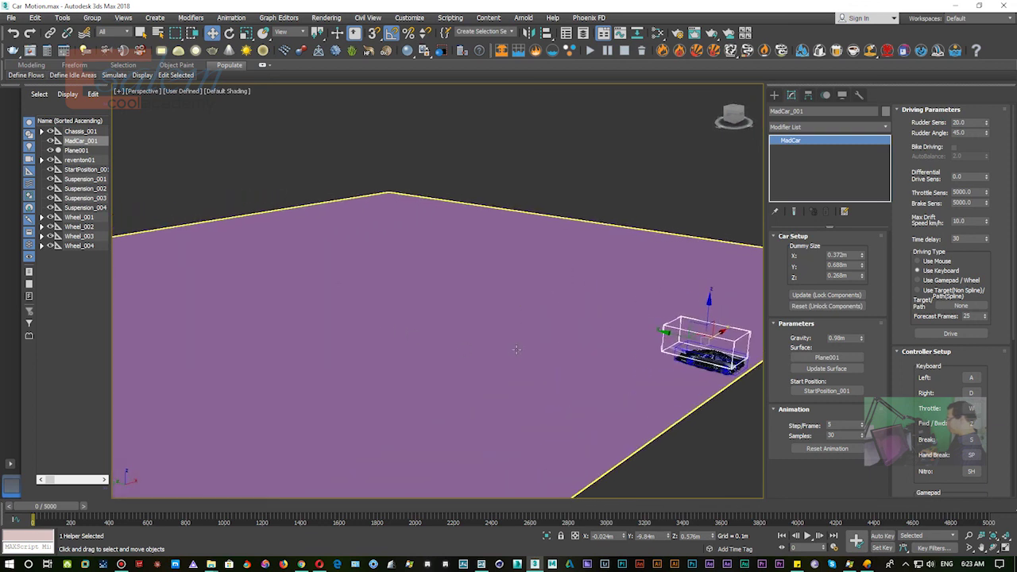
scroll(517, 350, up, 1)
scroll(516, 349, down, 1)
mouse_move(517, 349)
middle_down()
mouse_move(514, 297)
mouse_move(445, 284)
middle_up()
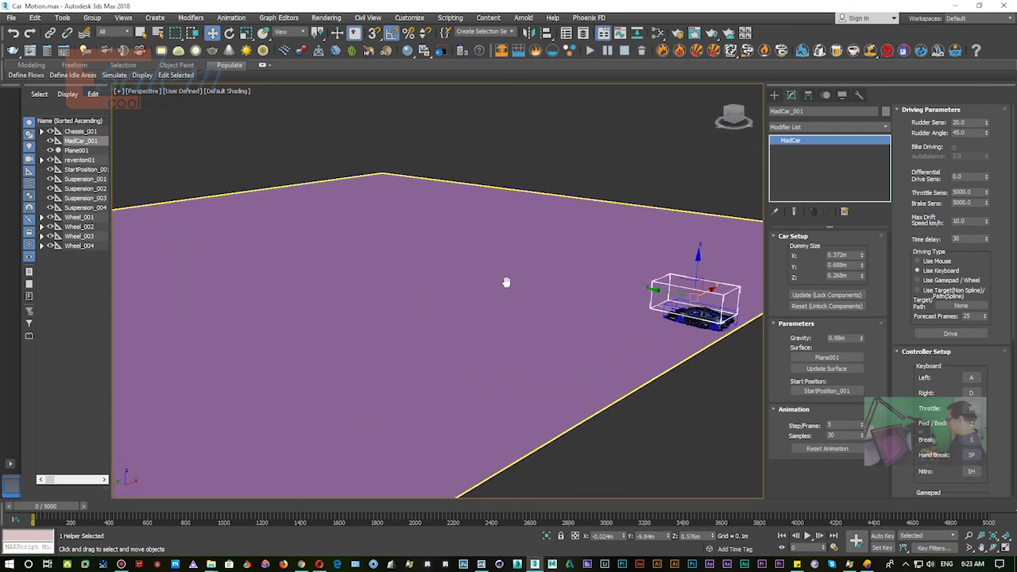
mouse_move(507, 281)
middle_down()
mouse_move(476, 287)
mouse_move(487, 285)
middle_up()
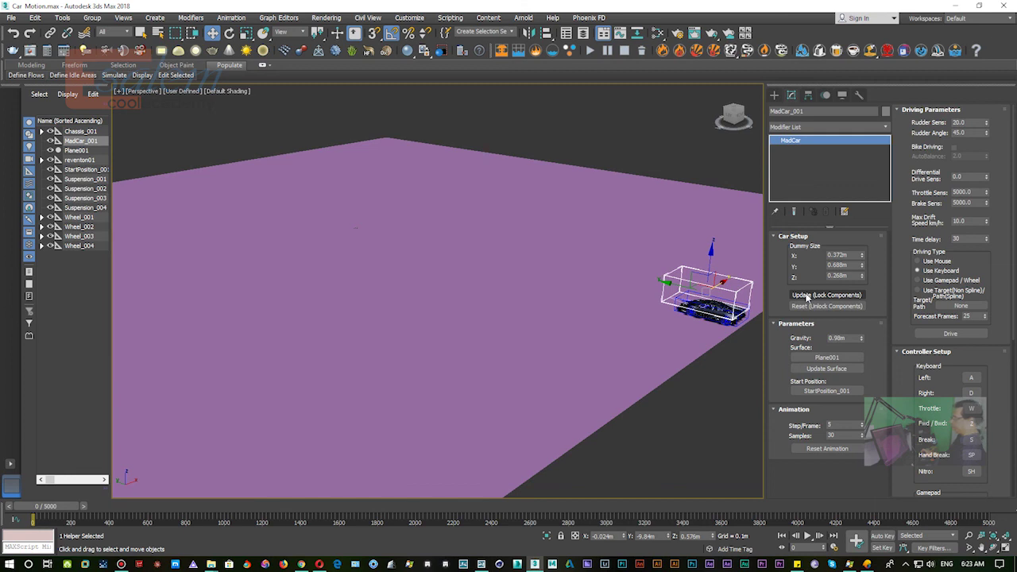
click(943, 335)
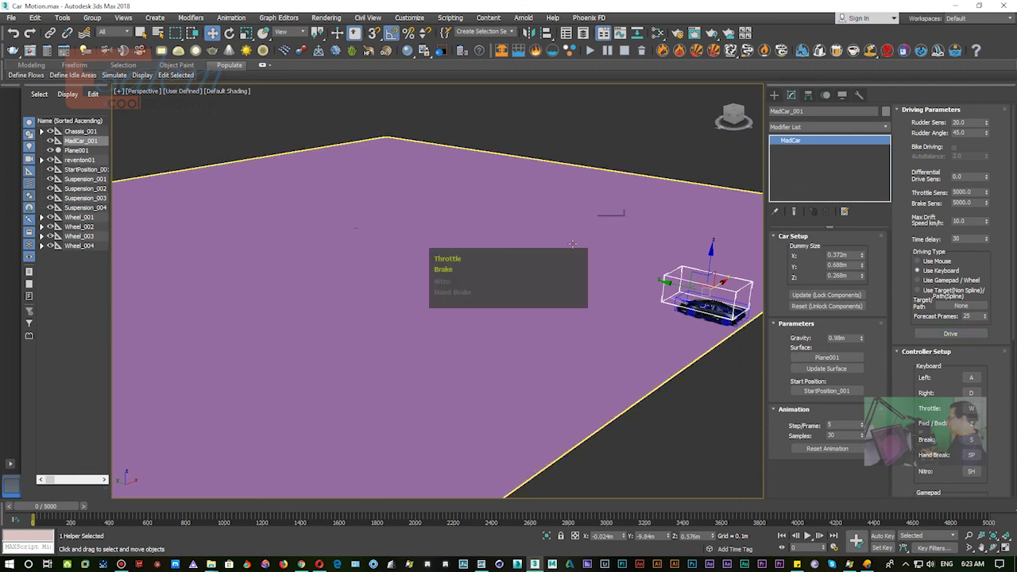
Drive the car across Plane001 with W and steering keys, recording to frame 561, then stop.
drag(547, 260, 708, 109)
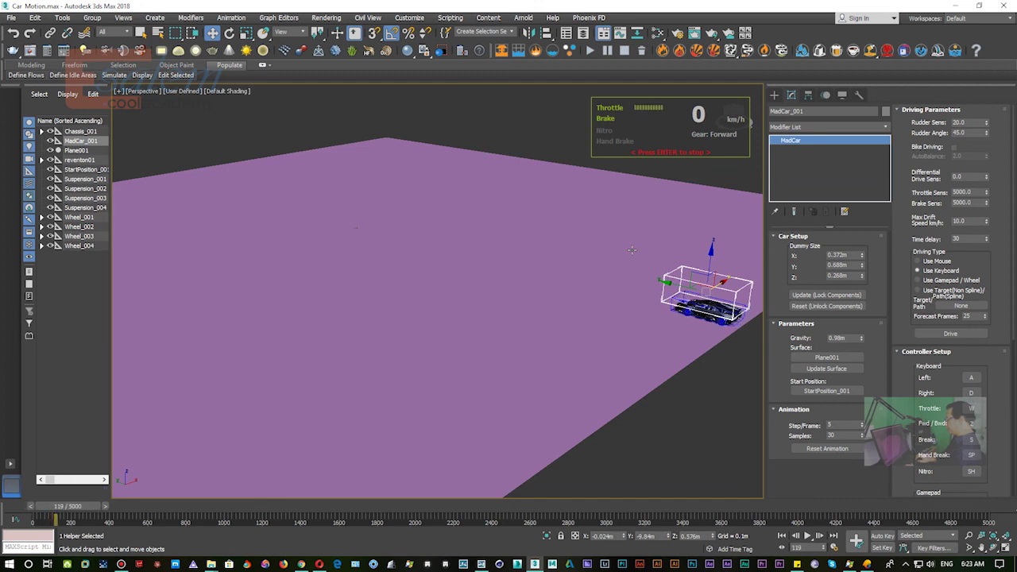
key(w)
key(w)
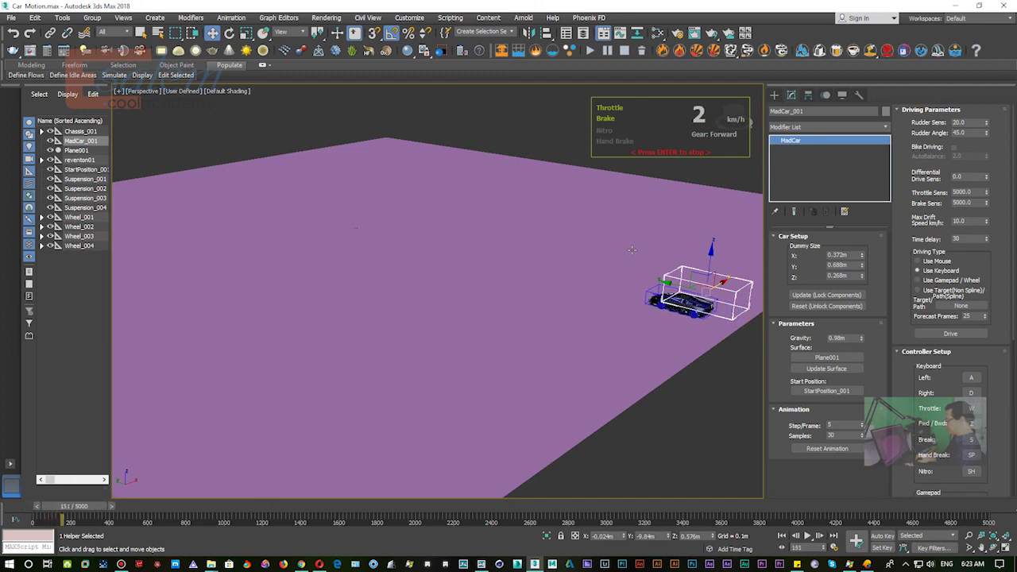
key(w)
key(w)
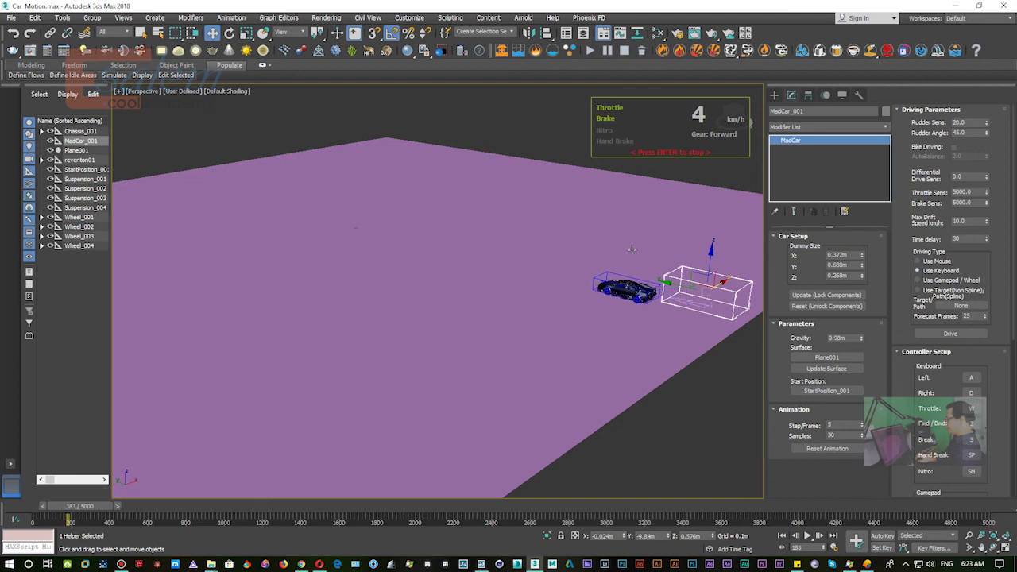
key(w)
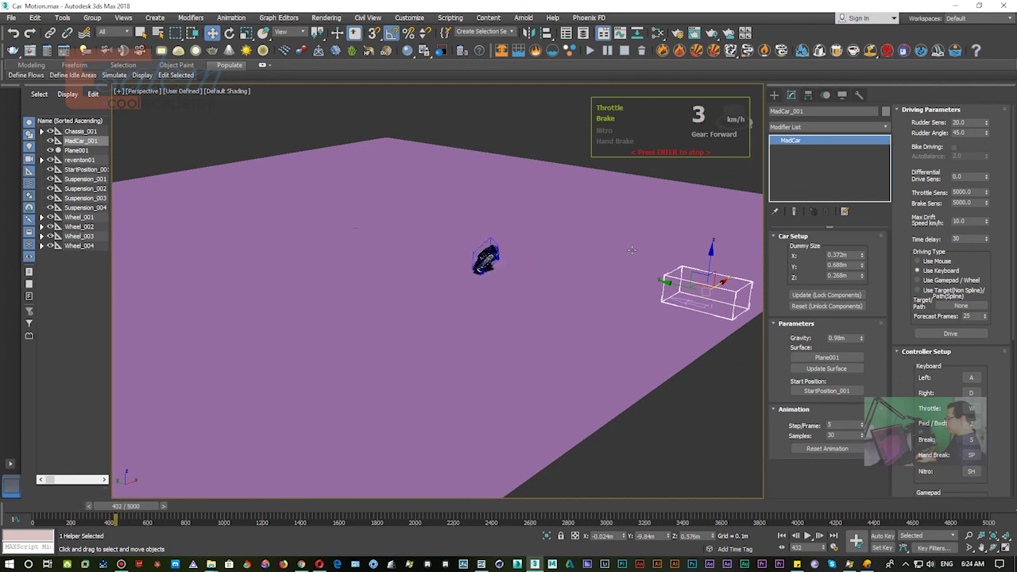
key(w)
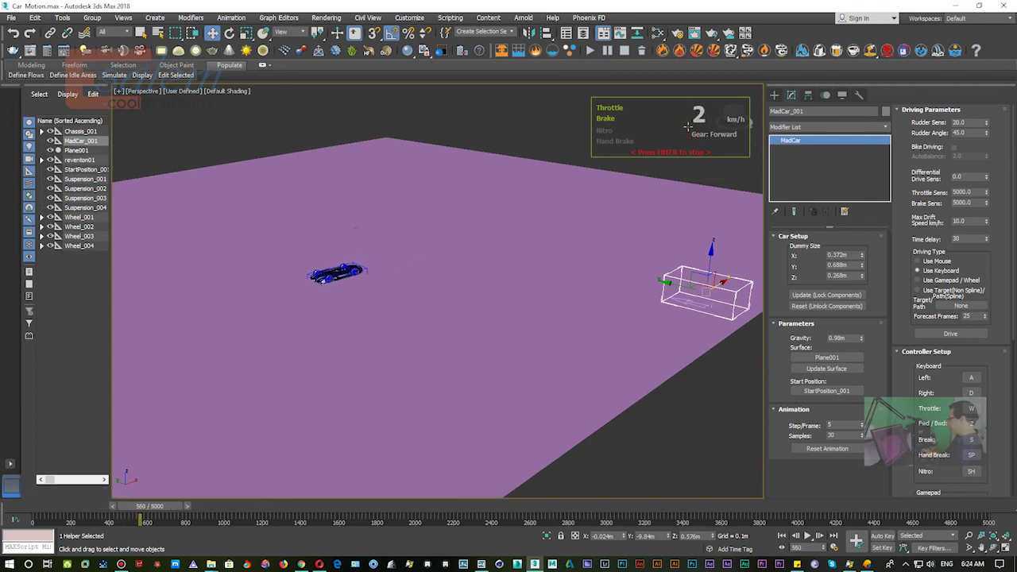
click(828, 306)
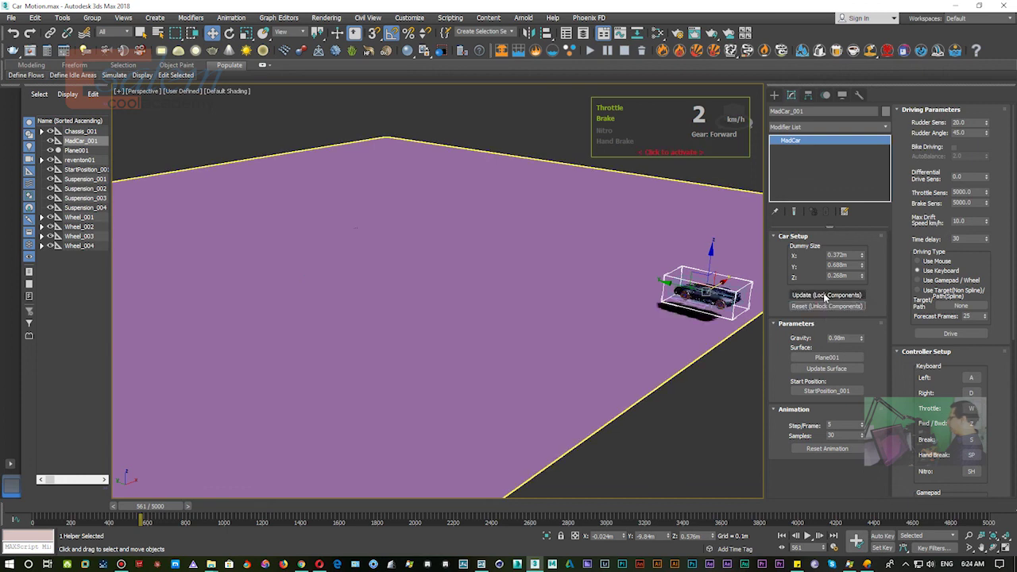
Record a short throttled test drive to frame 786, rolling the Lamborghini out of its start dummy.
click(939, 334)
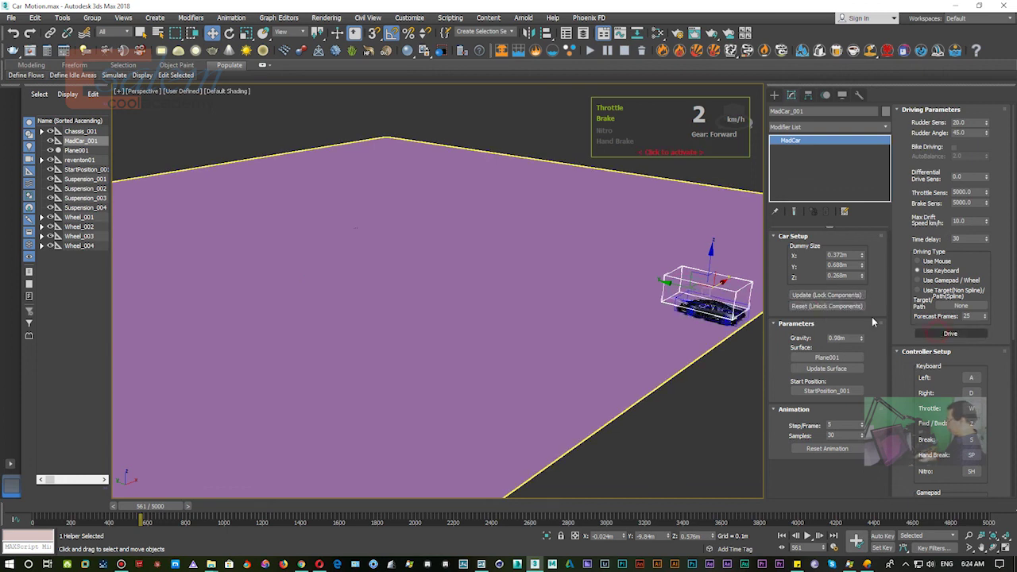
key(Return)
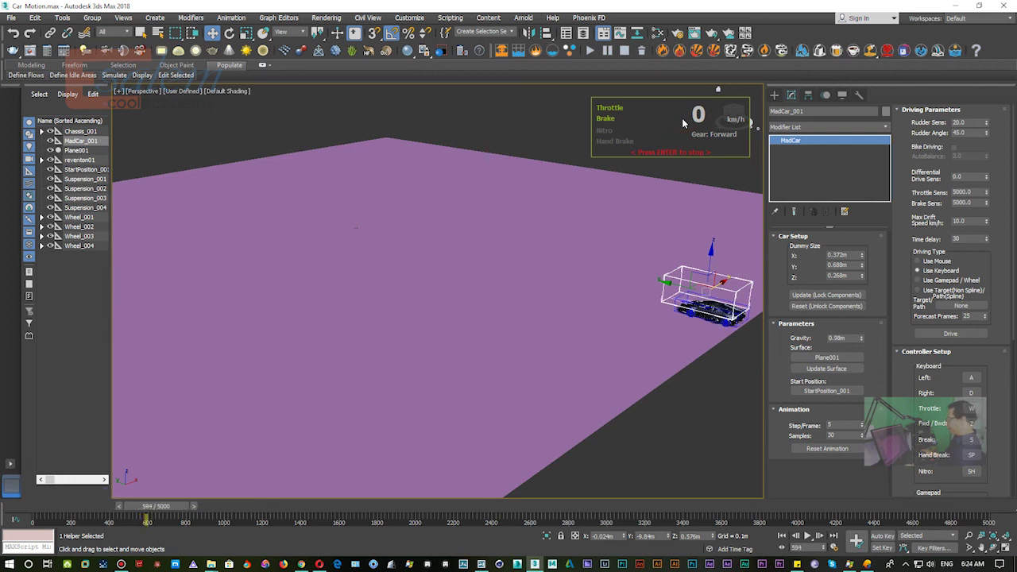
key(w)
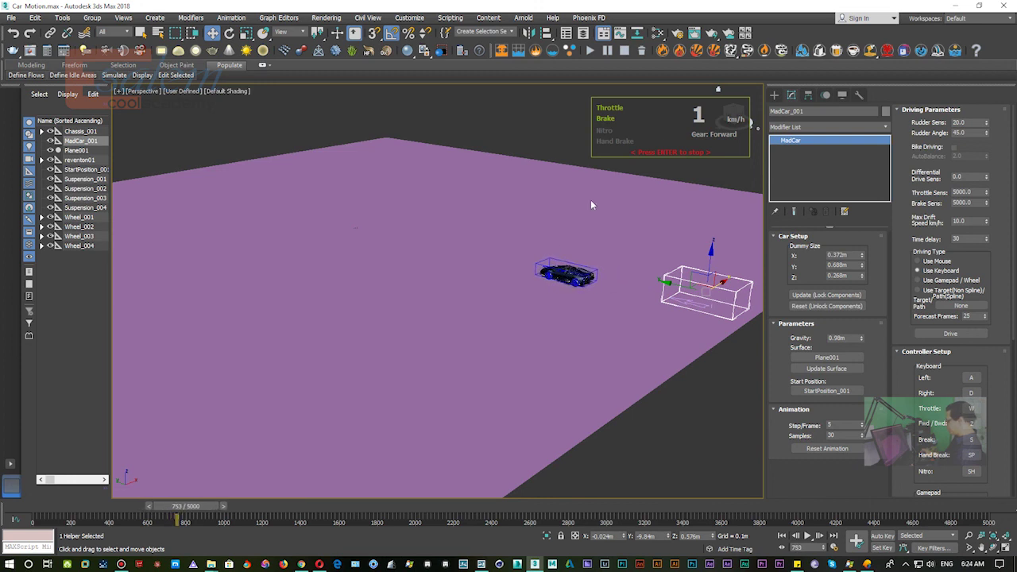
key(Return)
scroll(497, 302, up, 2)
scroll(512, 316, up, 2)
mouse_move(538, 316)
middle_down()
mouse_move(414, 347)
mouse_move(676, 109)
middle_up()
scroll(485, 275, up, 2)
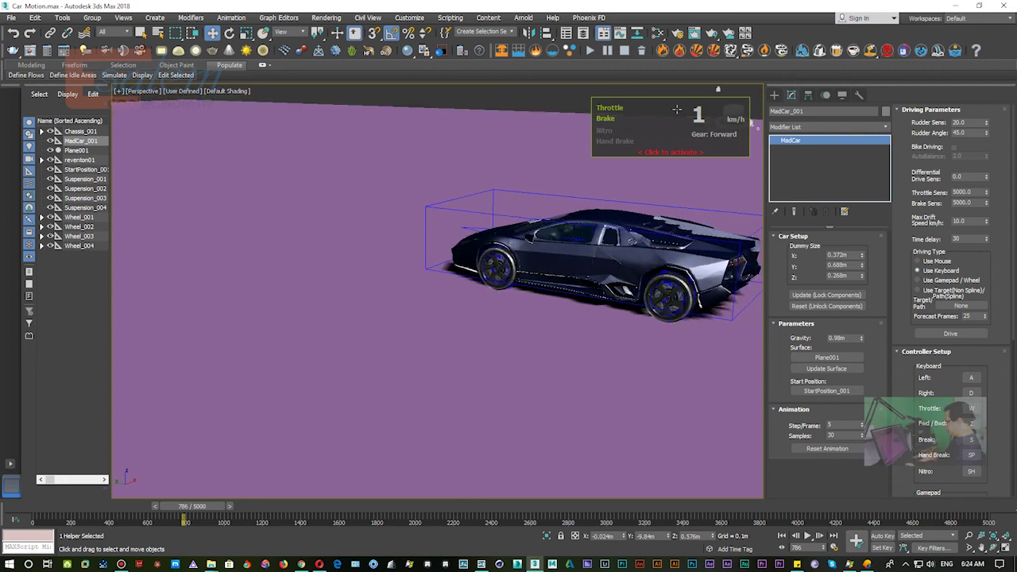
Resume recording, reverse the car, then accelerate forward with several right turns.
key(Return)
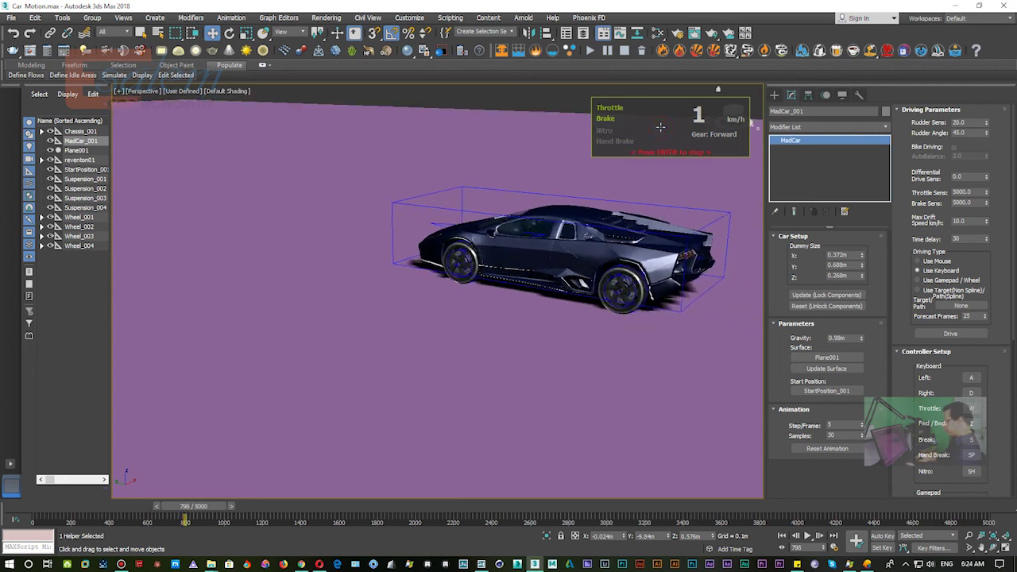
key(s)
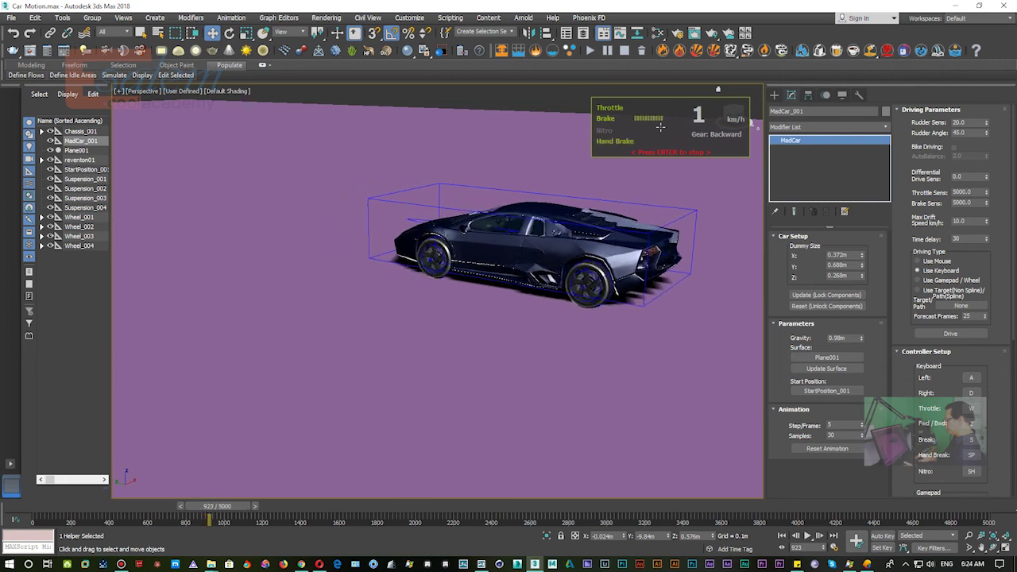
key(space)
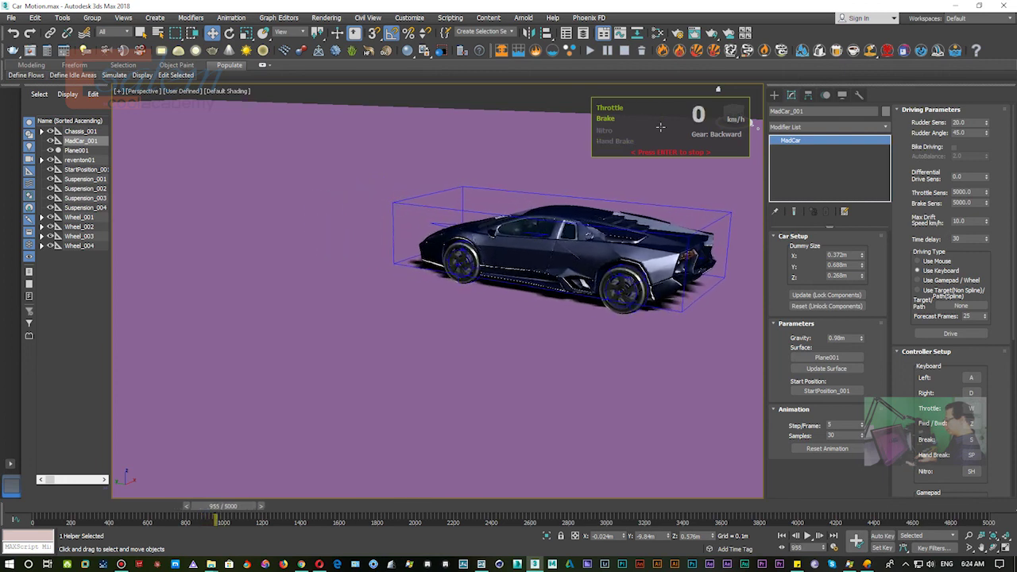
key(w)
key(space)
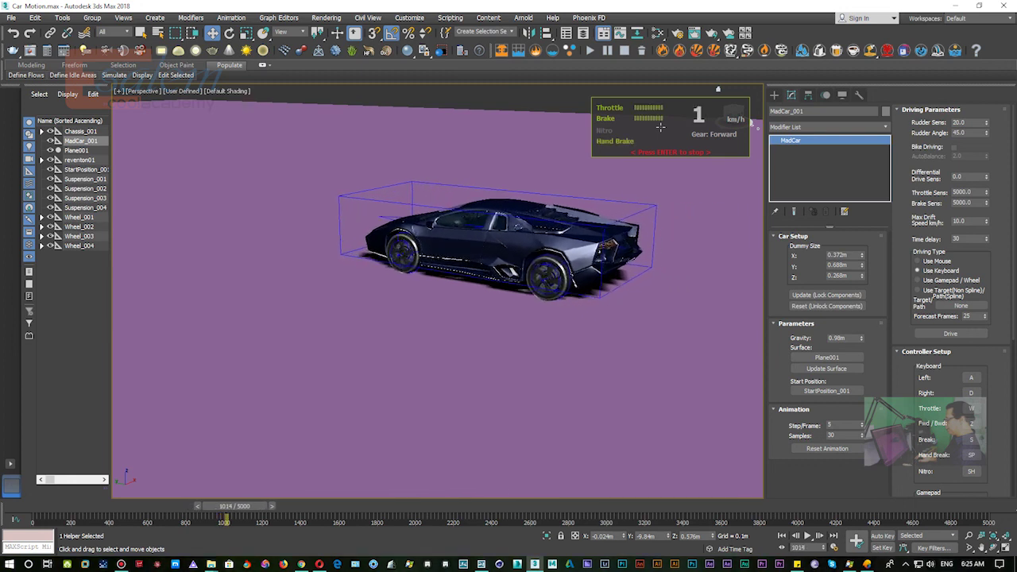
key(d)
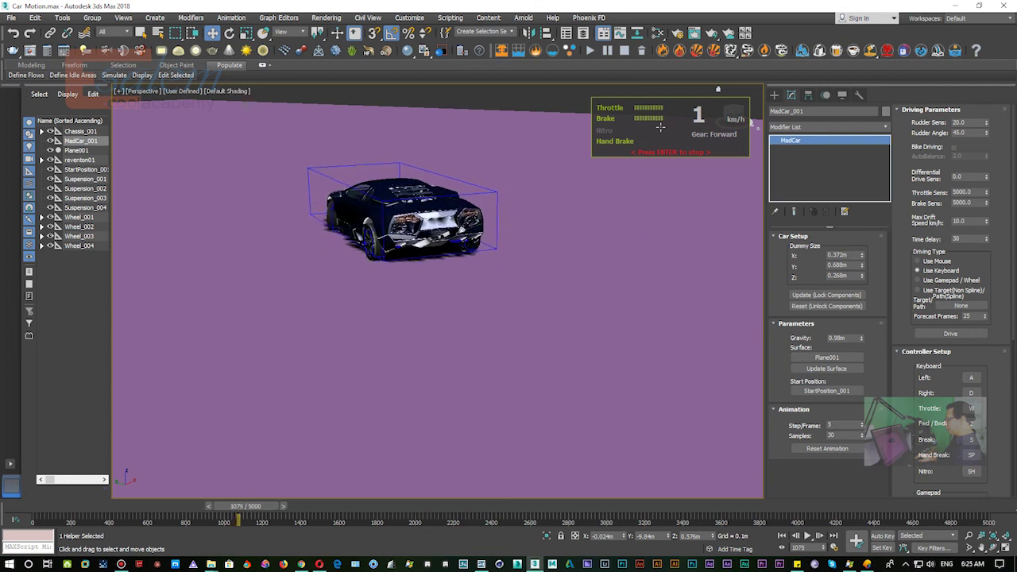
key(d)
key(d)
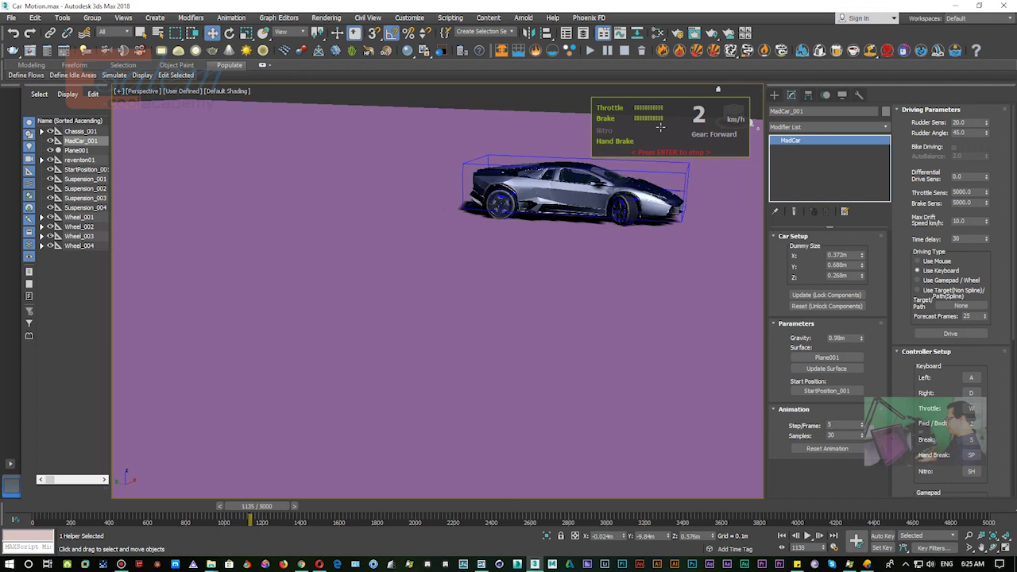
key(d)
key(d)
key(w)
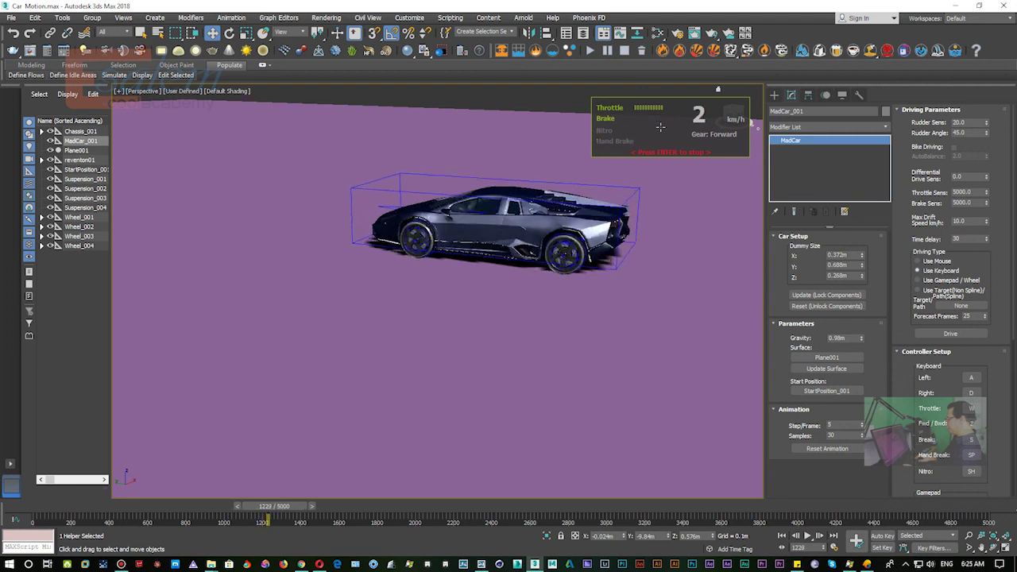
Hand-brake through turns, swing toward the camera, and brake to a stop at frame 1824.
key(space)
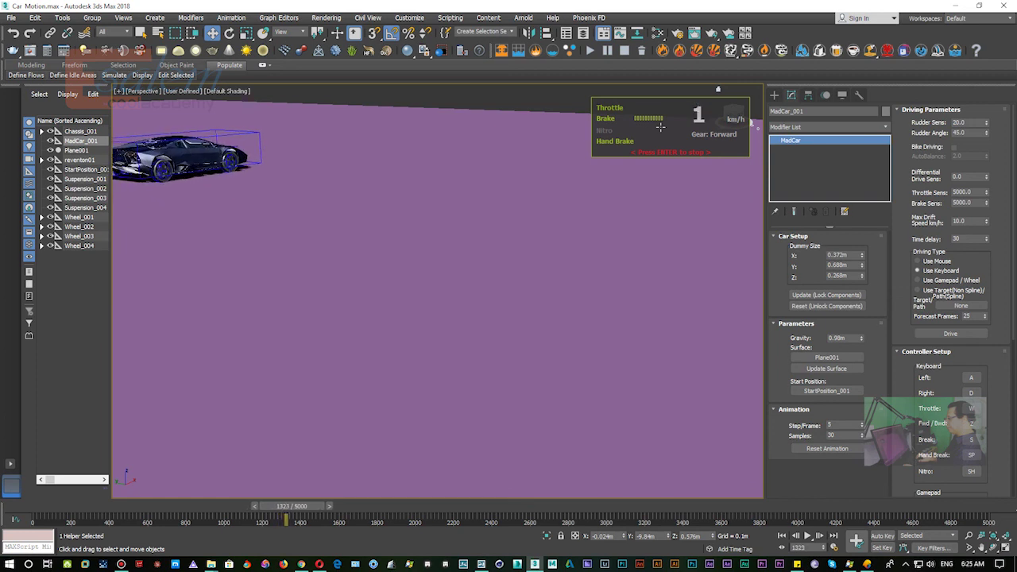
key(w)
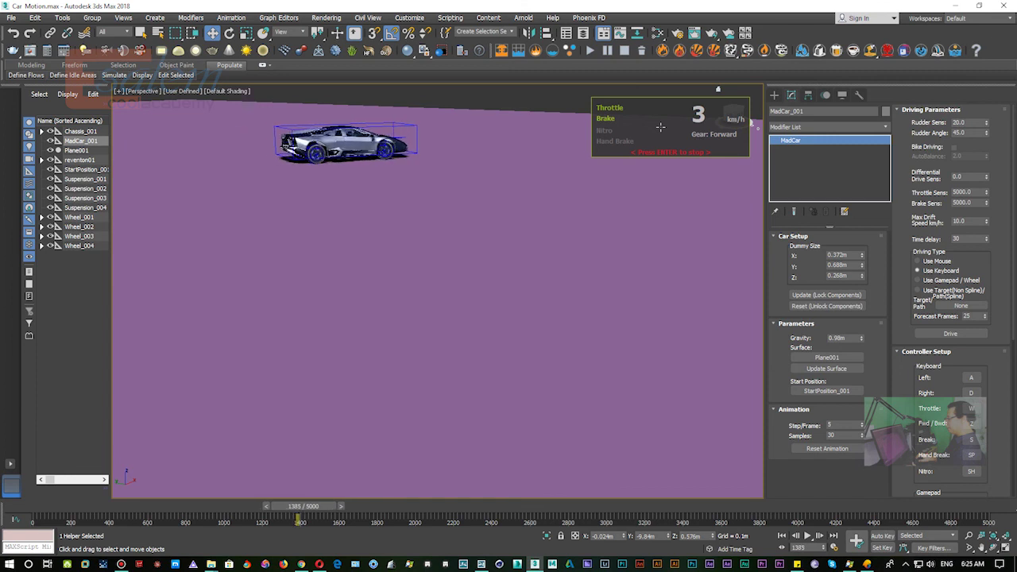
key(d)
key(d)
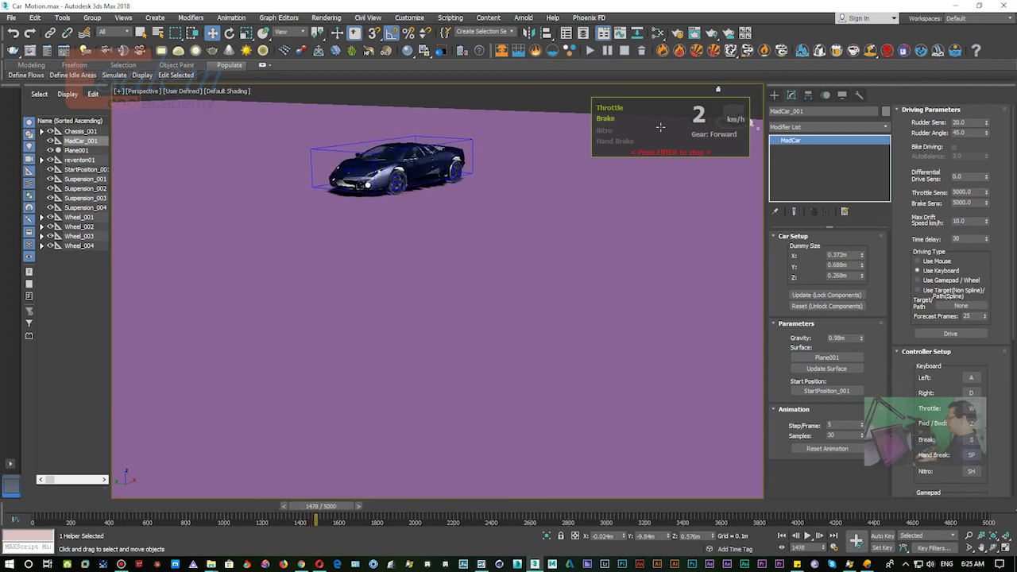
key(w)
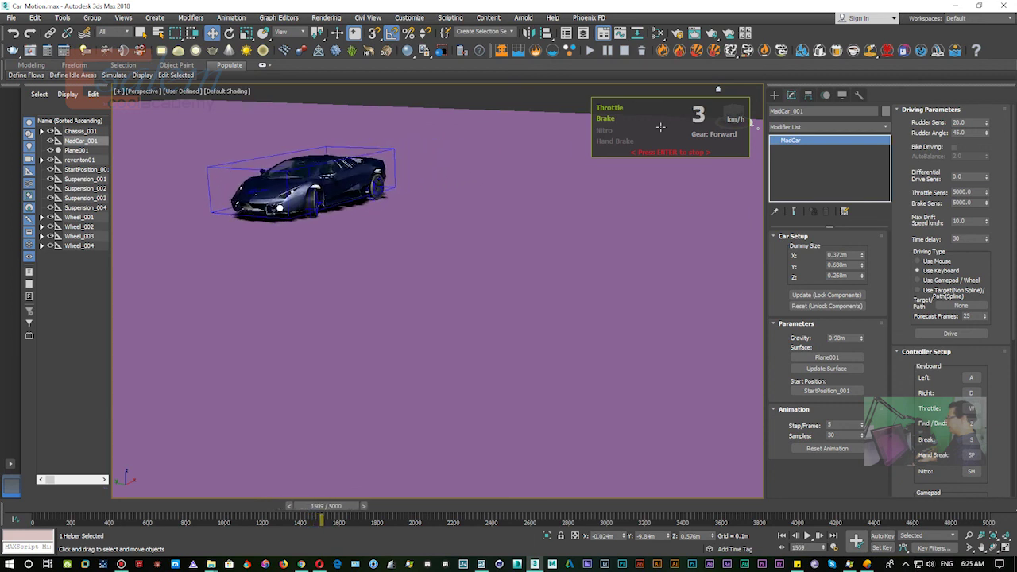
key(a)
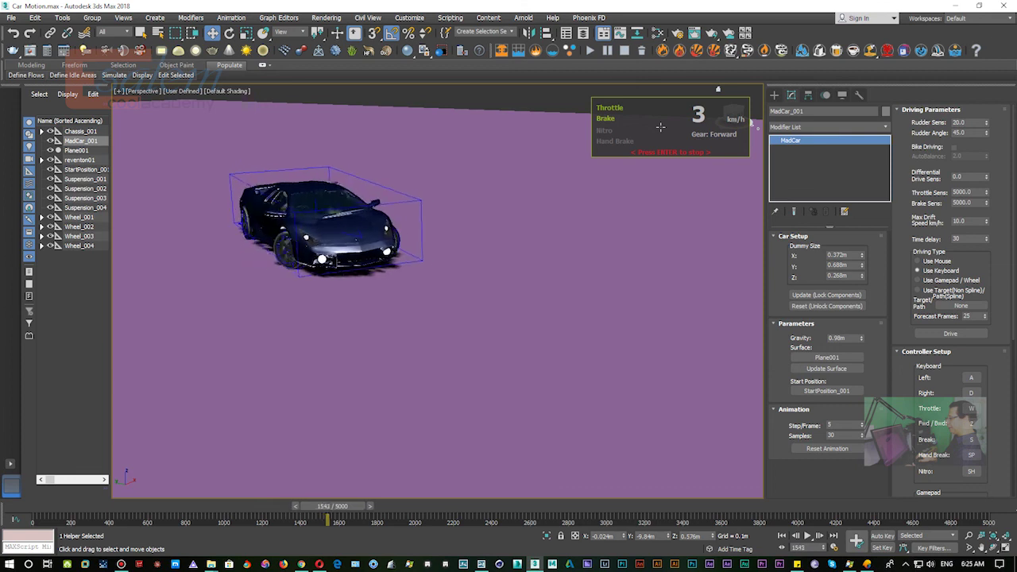
key(space)
key(s)
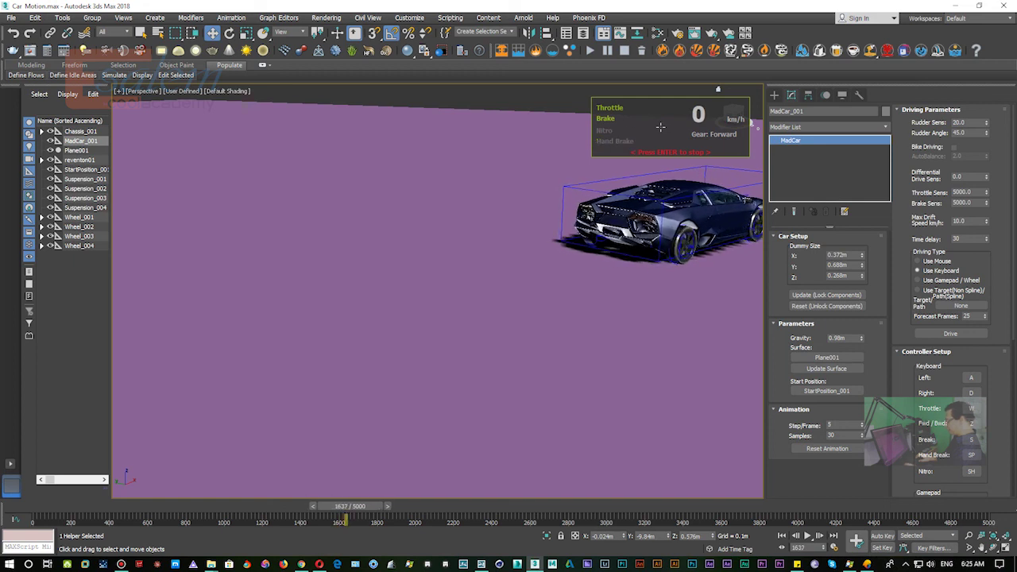
key(w)
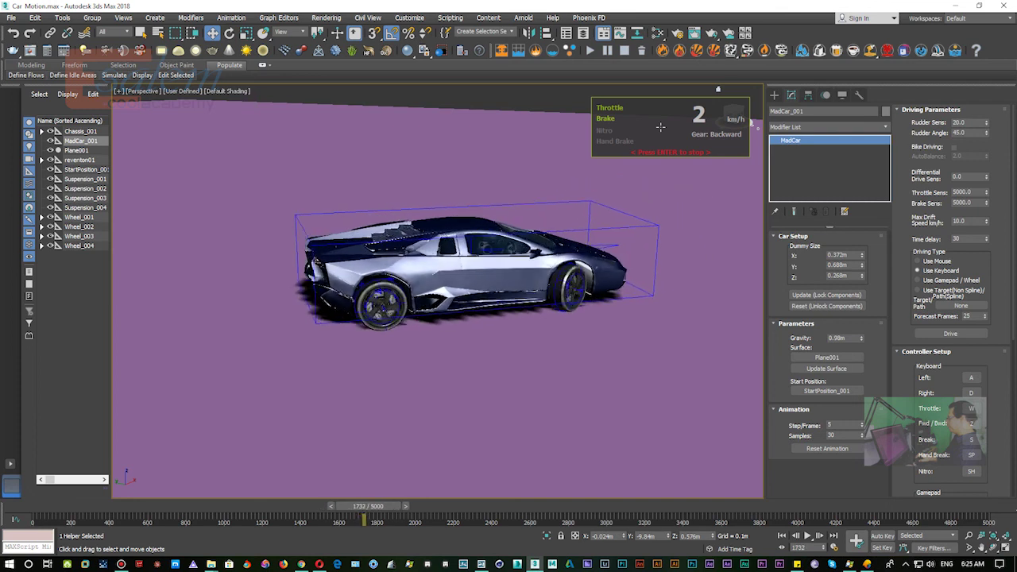
key(s)
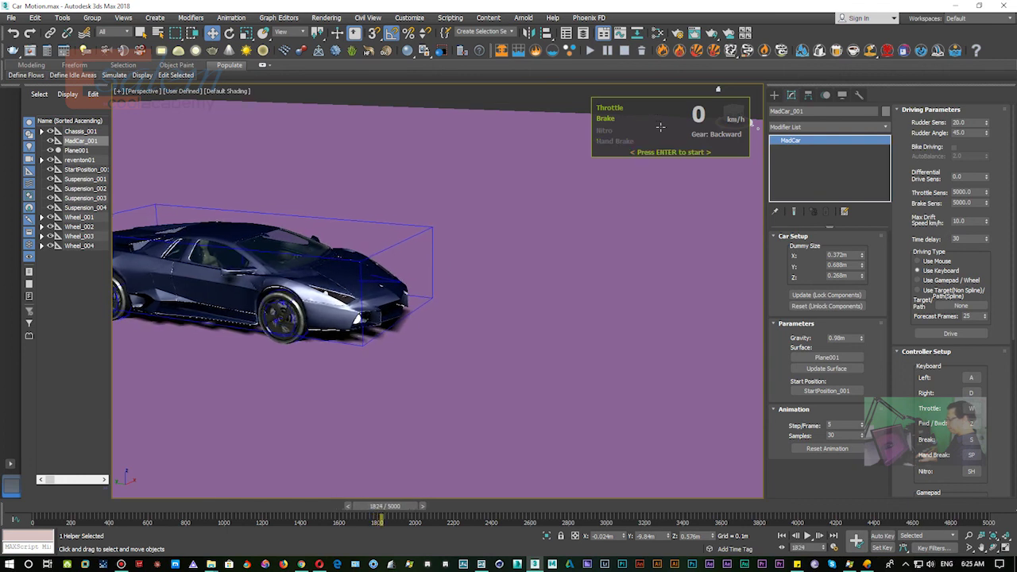
Rewind the perspective view's timeline to frame 0 and zoom out to show the car.
click(533, 420)
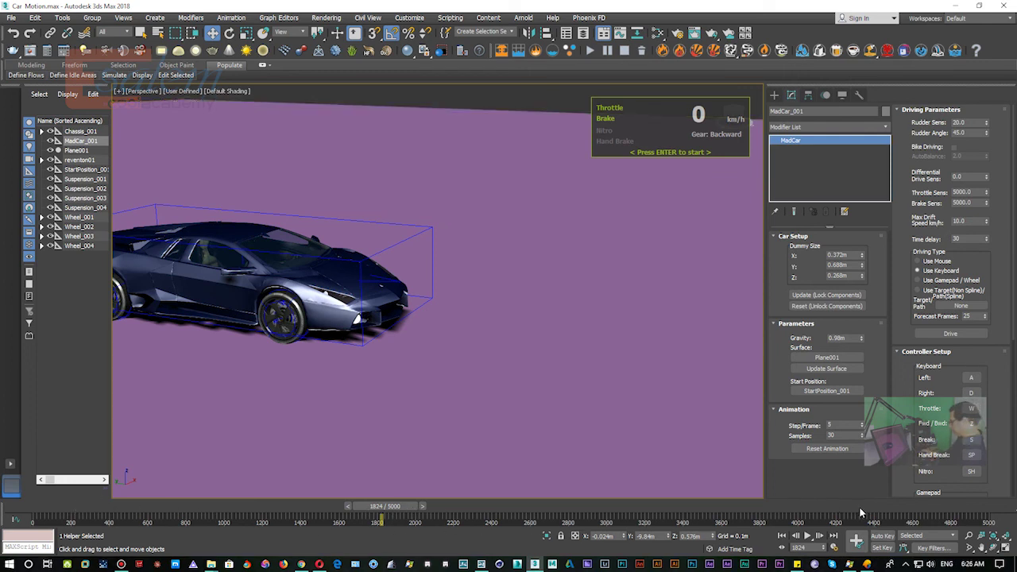
drag(412, 509, 64, 502)
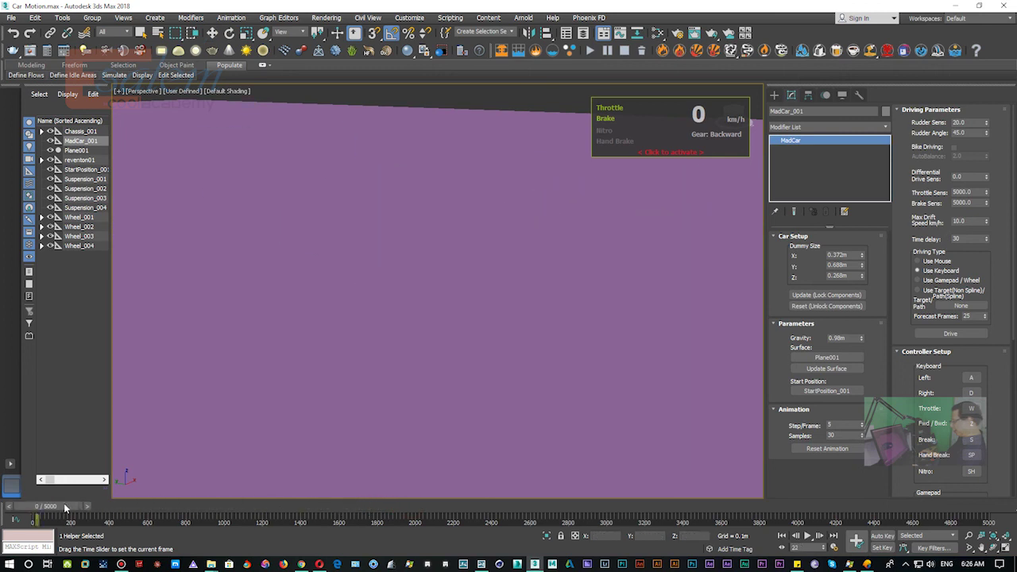
scroll(438, 336, down, 2)
scroll(438, 336, down, 2)
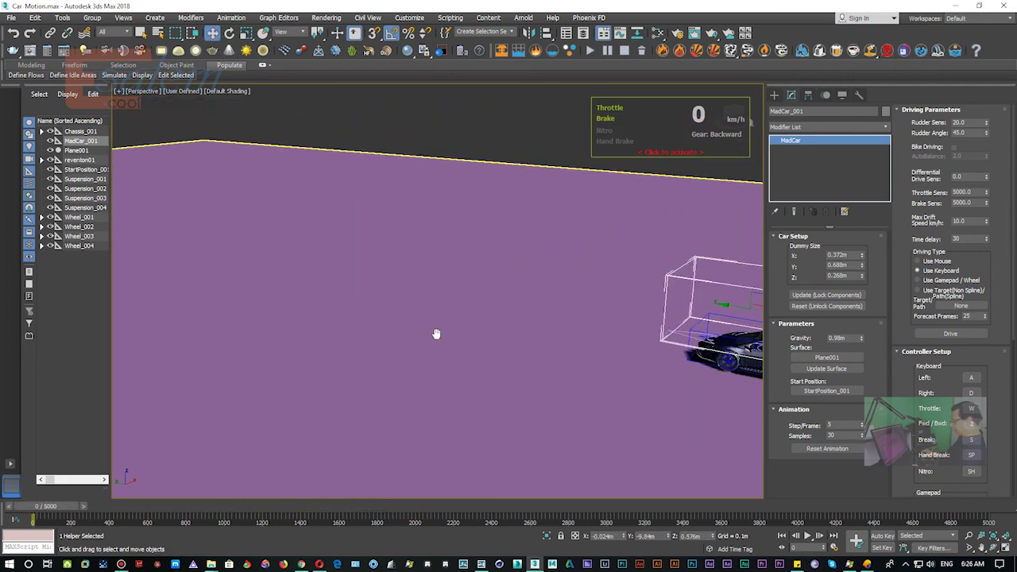
scroll(391, 325, down, 2)
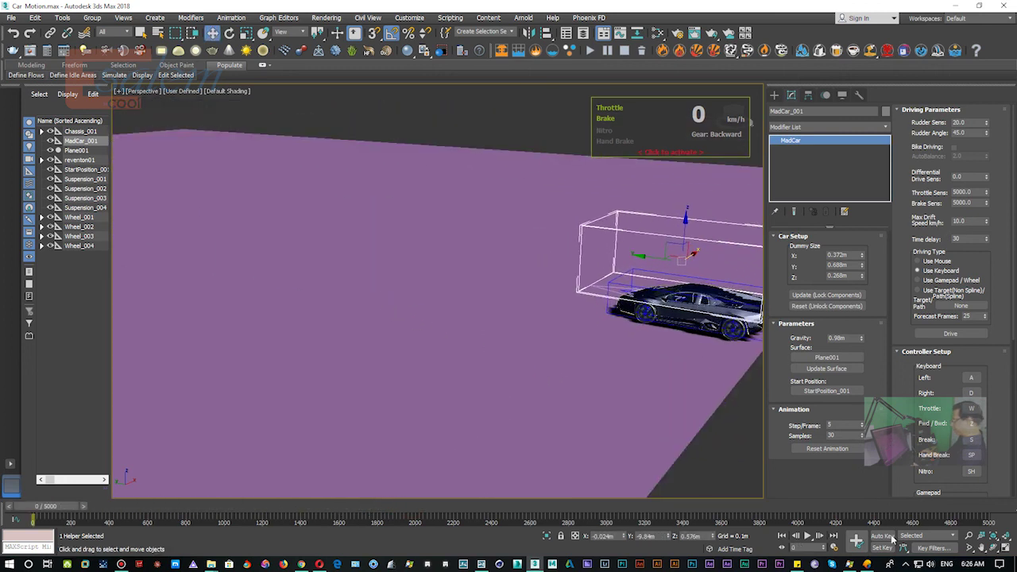
Play back the drive from about frame 660, following the car across Plane001.
click(808, 535)
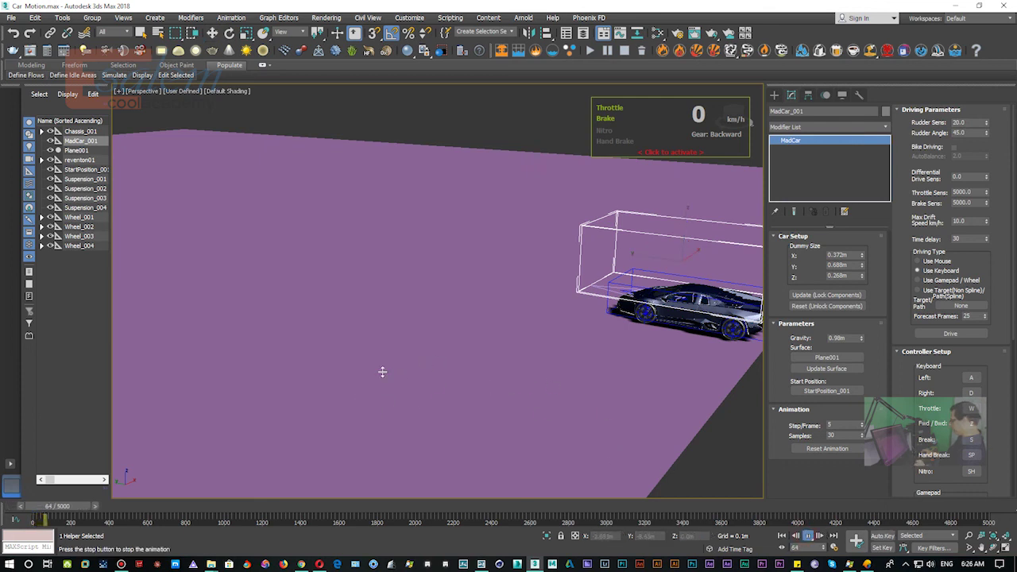
drag(86, 507, 191, 517)
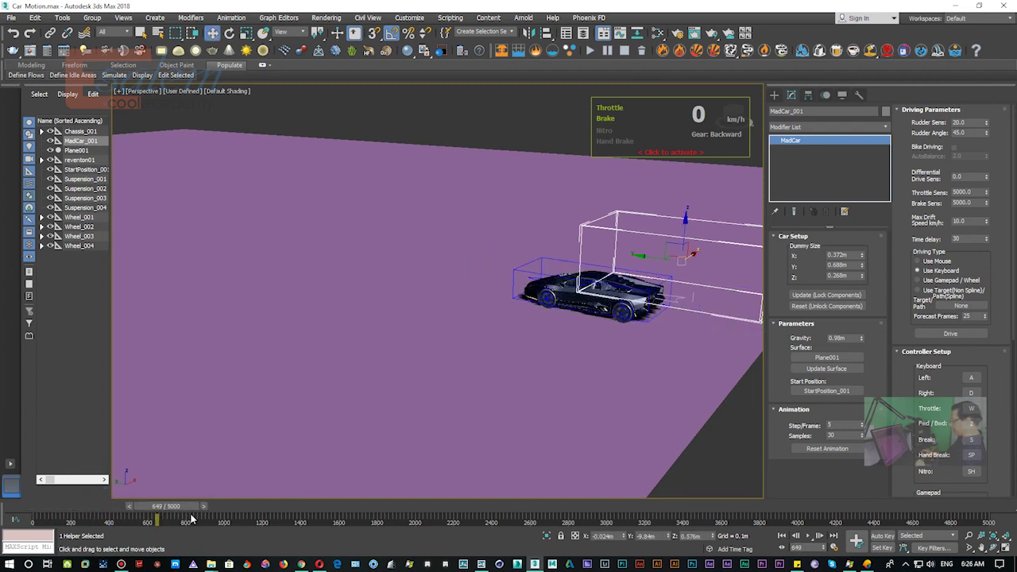
click(809, 538)
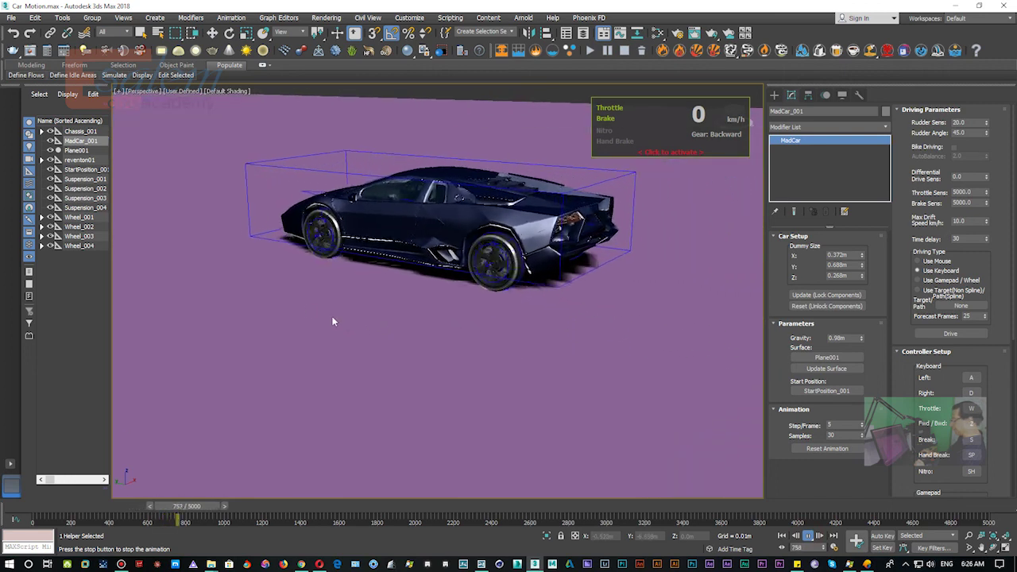
scroll(569, 378, down, 5)
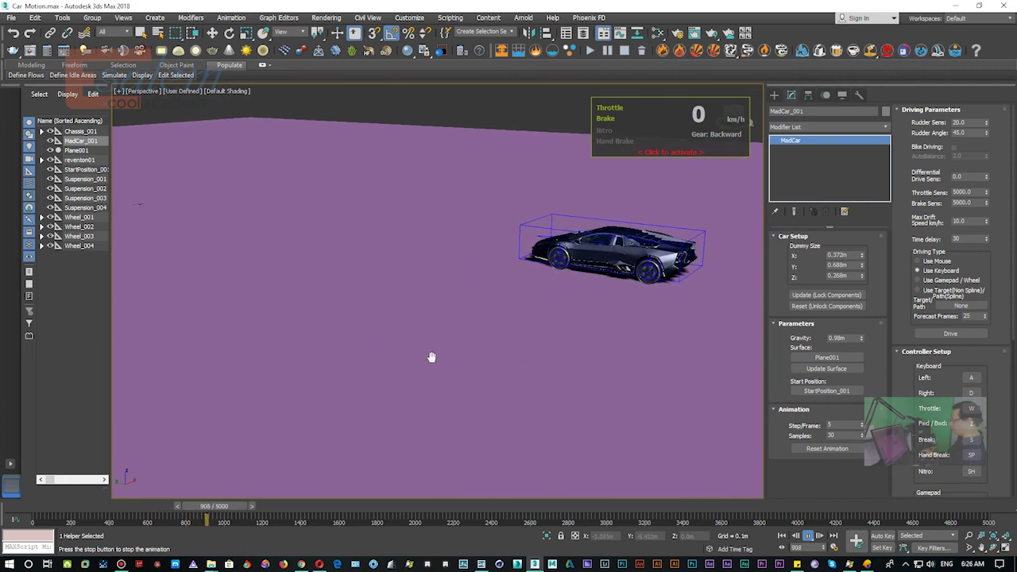
middle_drag(487, 388, 471, 383)
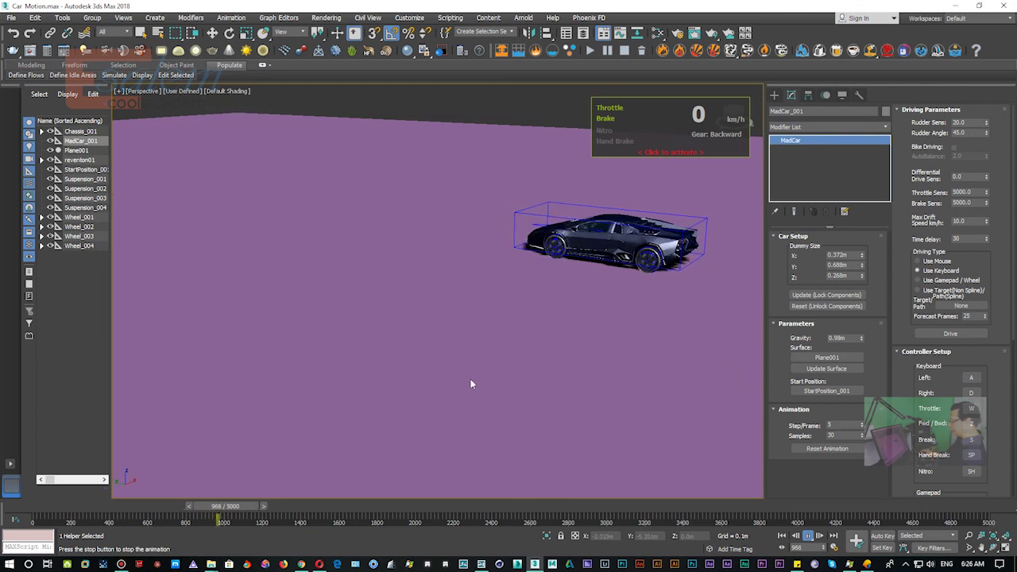